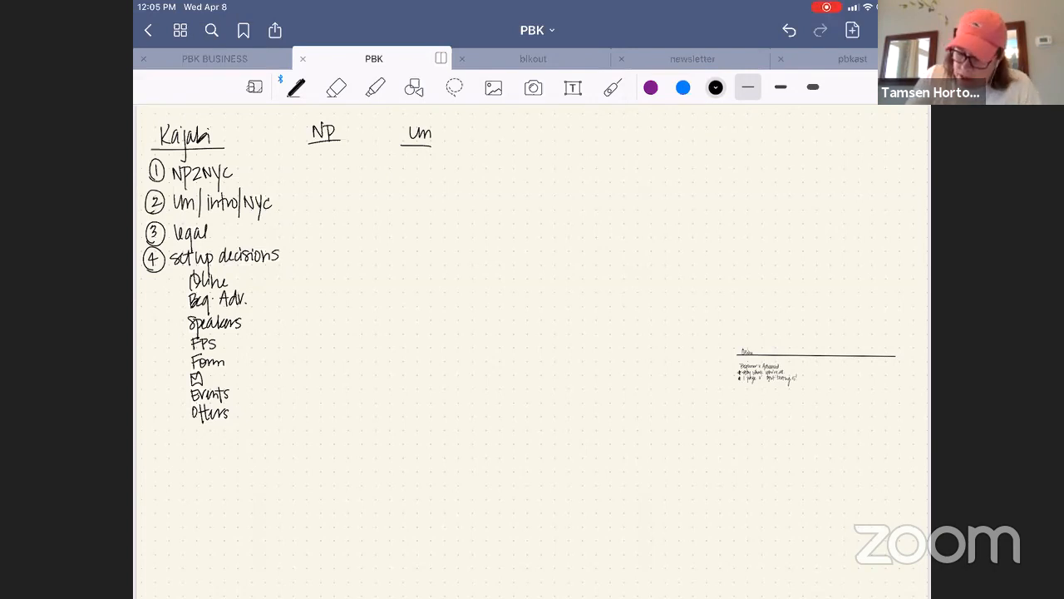
Handwrite "optin" beneath the Um heading
{"action": "left_click_drag", "start_coordinate": [405, 156], "coordinate": [409, 177]}
{"action": "mouse_move", "coordinate": [408, 159]}
{"action": "left_mouse_down"}
{"action": "mouse_move", "coordinate": [409, 168]}
{"action": "mouse_move", "coordinate": [421, 158]}
{"action": "left_mouse_up"}
{"action": "left_click_drag", "start_coordinate": [422, 159], "coordinate": [423, 167]}
{"action": "left_click_drag", "start_coordinate": [426, 158], "coordinate": [436, 168]}
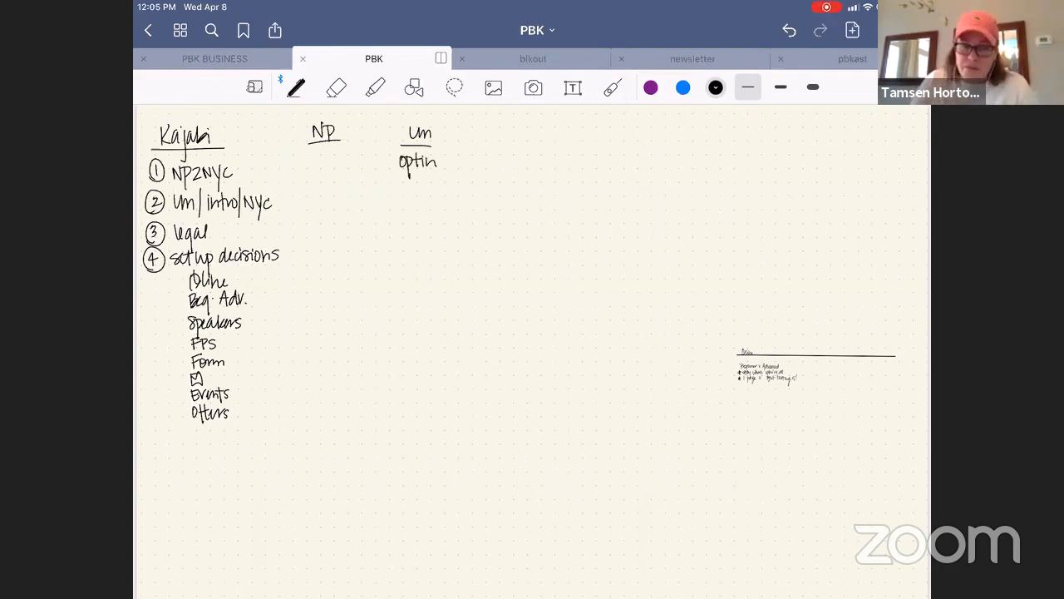
Add an underlined Intro column heading with the pen and write an underlined "$ummit" beneath it
{"action": "mouse_move", "coordinate": [505, 131]}
{"action": "left_mouse_down"}
{"action": "mouse_move", "coordinate": [505, 147]}
{"action": "mouse_move", "coordinate": [521, 148]}
{"action": "left_mouse_up"}
{"action": "left_click_drag", "start_coordinate": [516, 140], "coordinate": [531, 138]}
{"action": "mouse_move", "coordinate": [533, 138]}
{"action": "left_mouse_down"}
{"action": "mouse_move", "coordinate": [551, 145]}
{"action": "mouse_move", "coordinate": [495, 167]}
{"action": "mouse_move", "coordinate": [538, 168]}
{"action": "left_mouse_up"}
{"action": "left_click_drag", "start_coordinate": [542, 153], "coordinate": [543, 169]}
{"action": "left_click_drag", "start_coordinate": [537, 160], "coordinate": [546, 158]}
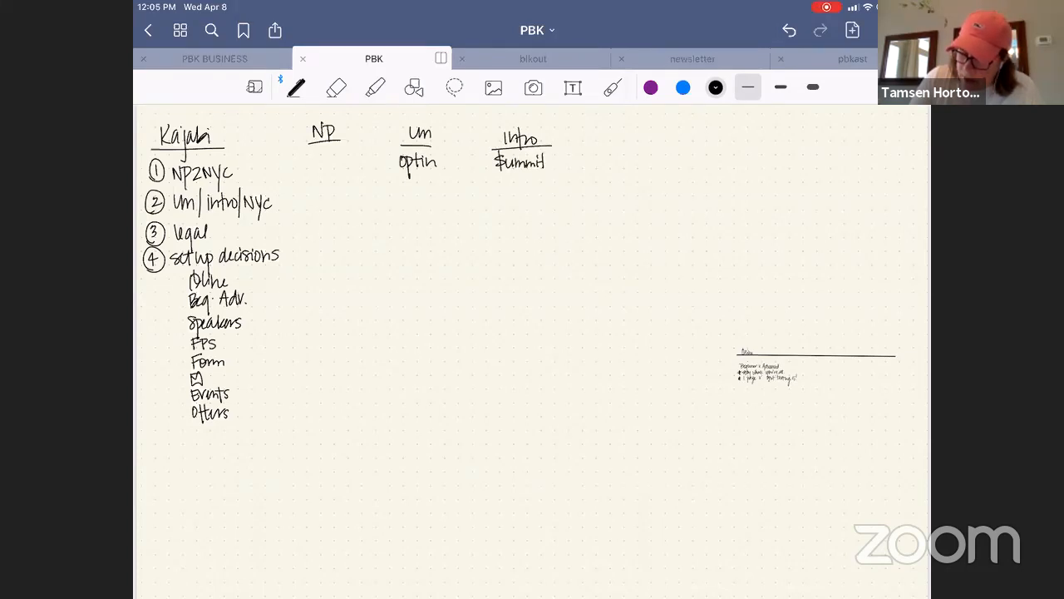
{"action": "left_click_drag", "start_coordinate": [488, 174], "coordinate": [554, 174]}
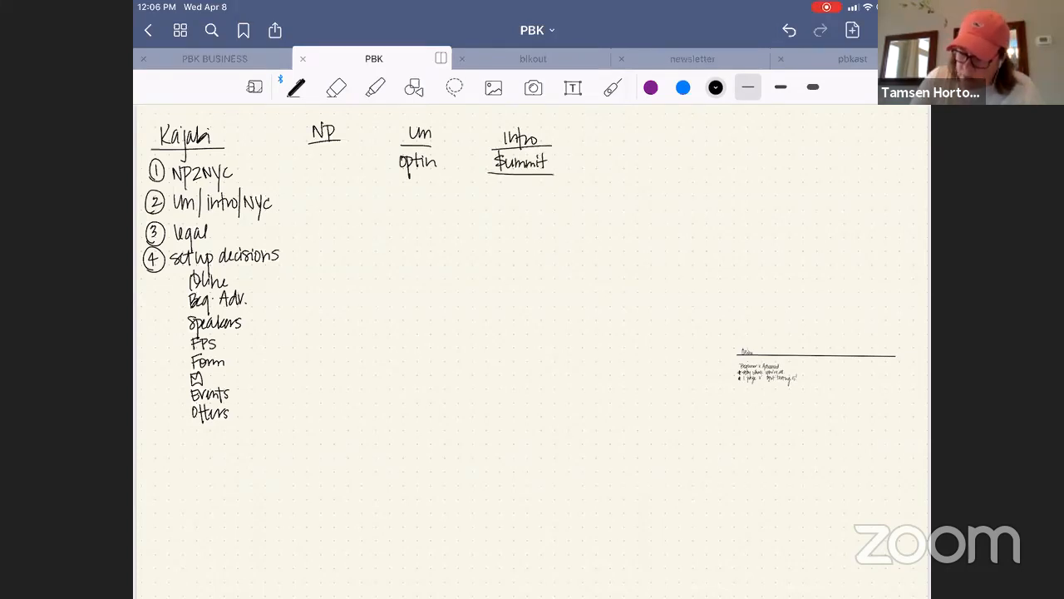
Write "replays" under $ummit and add an underlined NYC column heading with "$$$" below it
{"action": "mouse_move", "coordinate": [490, 193]}
{"action": "left_mouse_down"}
{"action": "mouse_move", "coordinate": [501, 183]}
{"action": "mouse_move", "coordinate": [508, 199]}
{"action": "mouse_move", "coordinate": [512, 190]}
{"action": "mouse_move", "coordinate": [536, 210]}
{"action": "mouse_move", "coordinate": [537, 199]}
{"action": "left_mouse_up"}
{"action": "mouse_move", "coordinate": [633, 143]}
{"action": "left_mouse_down"}
{"action": "mouse_move", "coordinate": [633, 130]}
{"action": "mouse_move", "coordinate": [649, 152]}
{"action": "mouse_move", "coordinate": [654, 141]}
{"action": "left_mouse_up"}
{"action": "mouse_move", "coordinate": [622, 147]}
{"action": "left_mouse_down"}
{"action": "mouse_move", "coordinate": [673, 147]}
{"action": "mouse_move", "coordinate": [622, 165]}
{"action": "mouse_move", "coordinate": [638, 169]}
{"action": "left_mouse_up"}
{"action": "left_click_drag", "start_coordinate": [654, 154], "coordinate": [651, 170]}
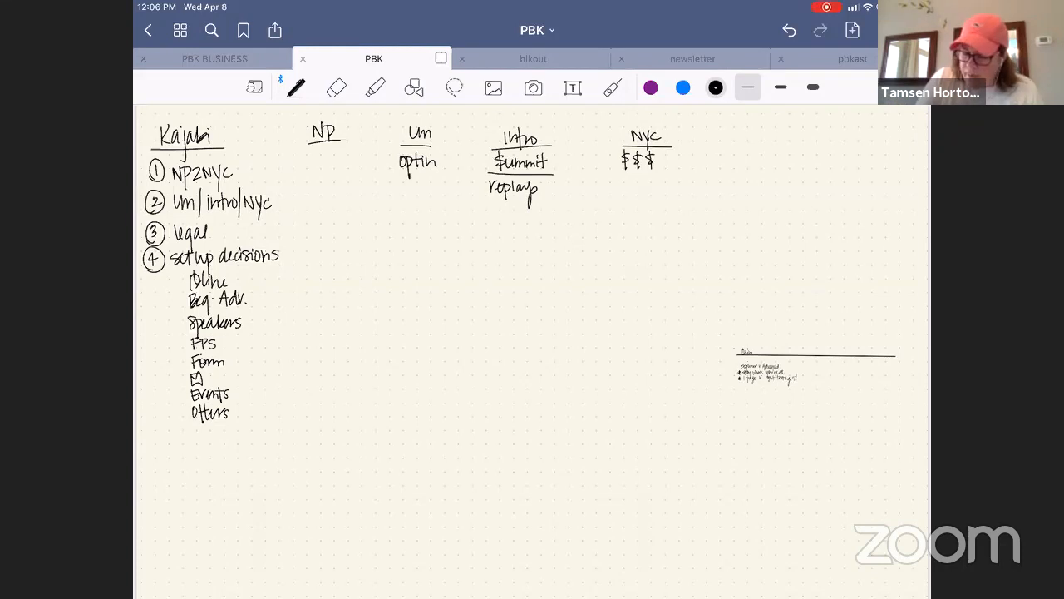
Underline "optin", write "summit" below it, and rule a straight horizontal line beneath all the columns with the Shape tool
{"action": "mouse_move", "coordinate": [393, 175]}
{"action": "left_mouse_down"}
{"action": "mouse_move", "coordinate": [446, 174]}
{"action": "mouse_move", "coordinate": [404, 192]}
{"action": "mouse_move", "coordinate": [428, 185]}
{"action": "mouse_move", "coordinate": [433, 196]}
{"action": "mouse_move", "coordinate": [440, 185]}
{"action": "left_mouse_up"}
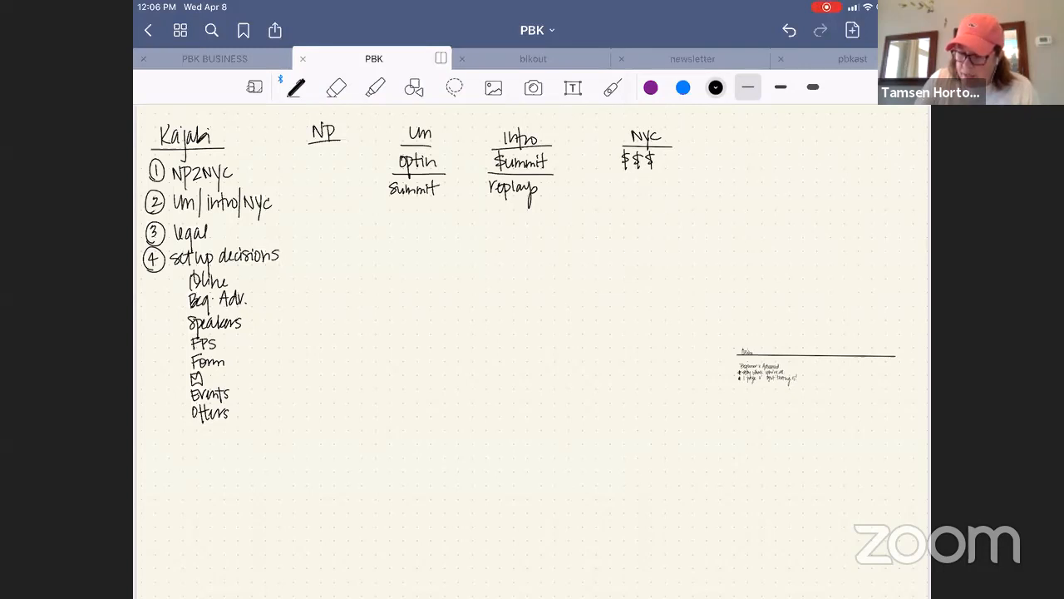
{"action": "left_click", "coordinate": [413, 88]}
{"action": "left_click_drag", "start_coordinate": [306, 201], "coordinate": [888, 195]}
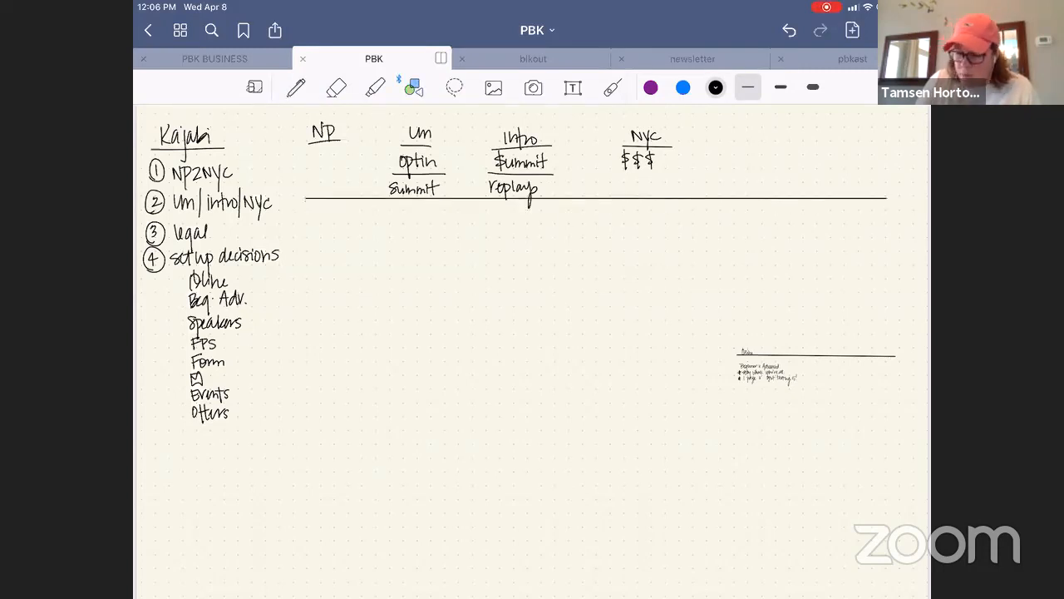
{"action": "left_click", "coordinate": [296, 87]}
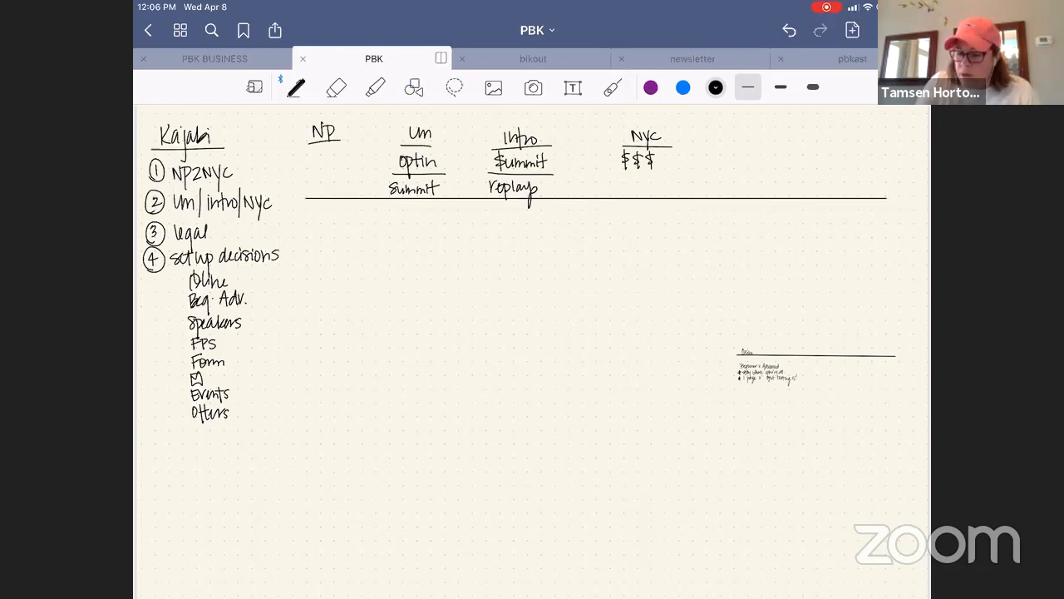
Point out the summit entry with the laser pointer and trace the path from the Intro column across to NYC
{"action": "left_click", "coordinate": [613, 87]}
{"action": "mouse_move", "coordinate": [382, 204]}
{"action": "left_mouse_down"}
{"action": "mouse_move", "coordinate": [470, 133]}
{"action": "mouse_move", "coordinate": [370, 179]}
{"action": "mouse_move", "coordinate": [389, 210]}
{"action": "left_mouse_up"}
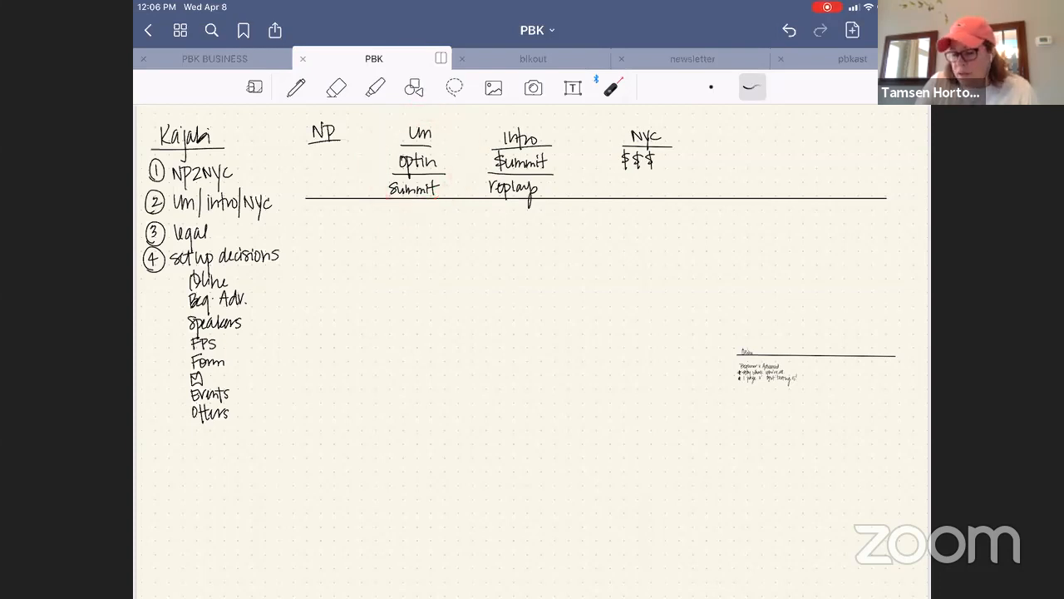
{"action": "left_click_drag", "start_coordinate": [486, 199], "coordinate": [574, 197]}
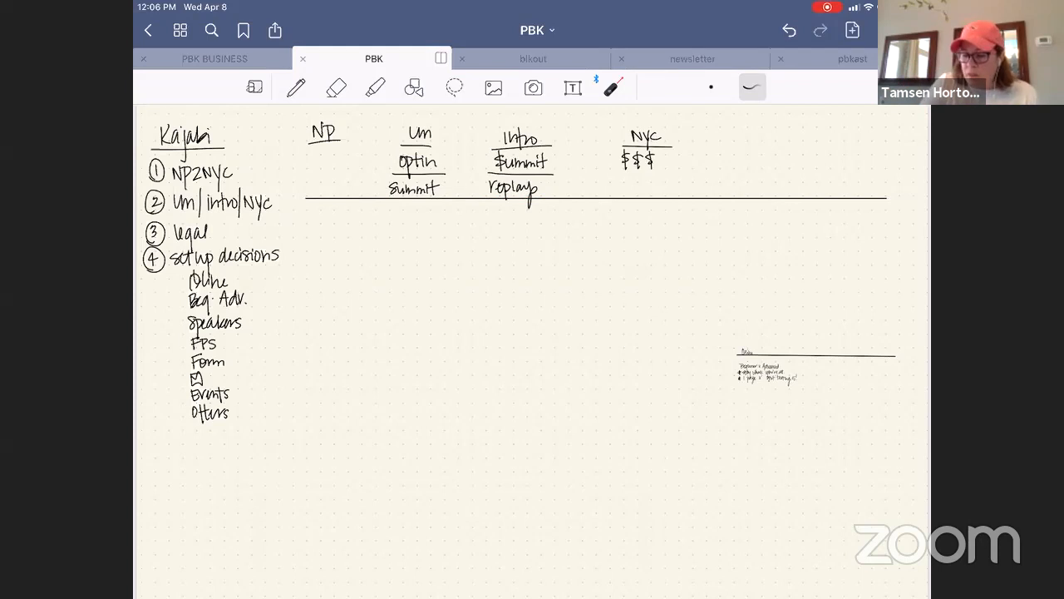
{"action": "left_click_drag", "start_coordinate": [485, 202], "coordinate": [709, 199]}
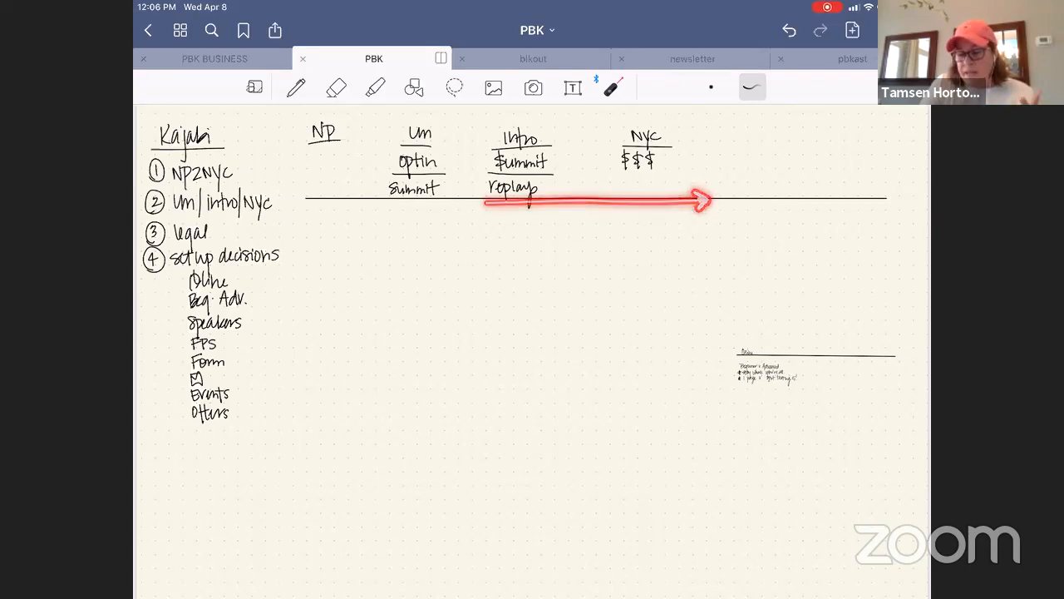
{"action": "left_click_drag", "start_coordinate": [481, 200], "coordinate": [696, 200]}
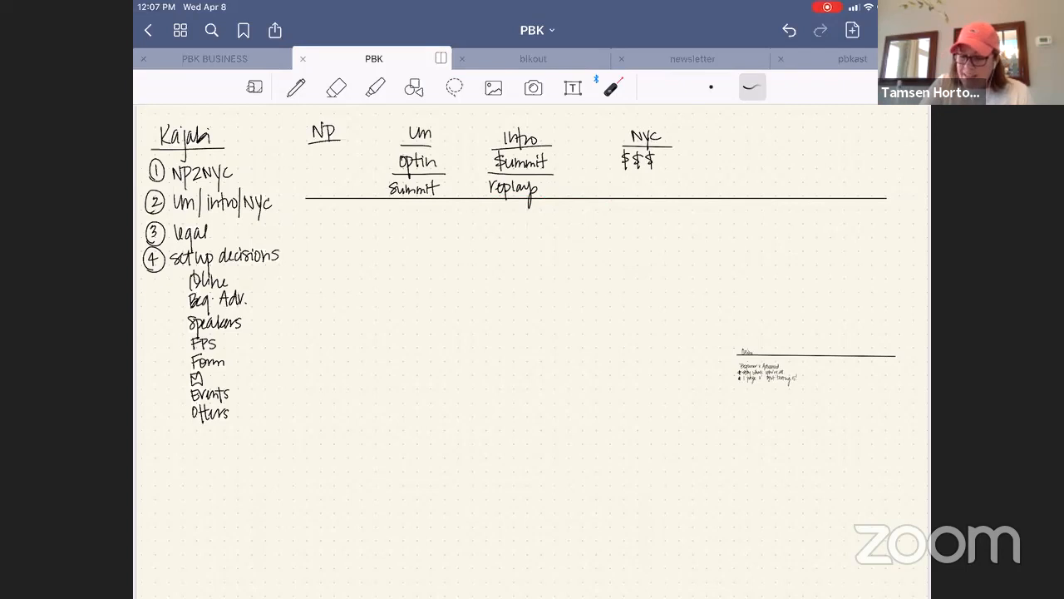
{"action": "left_click", "coordinate": [789, 351]}
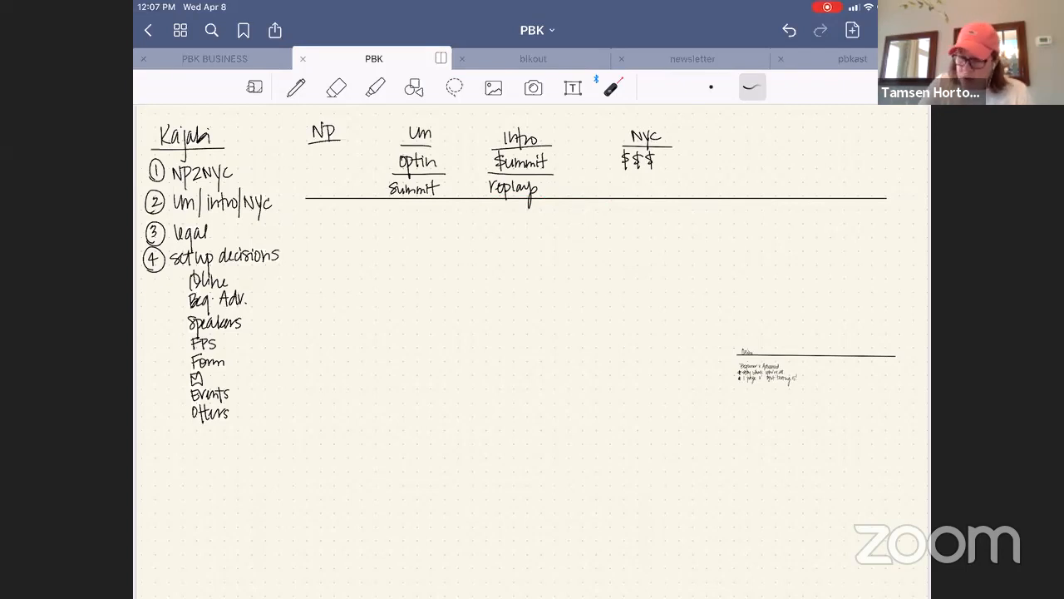
Draw a vertical divider between the Um and Intro columns with the pen and write "preorder $" below the line under Intro
{"action": "left_click", "coordinate": [296, 88]}
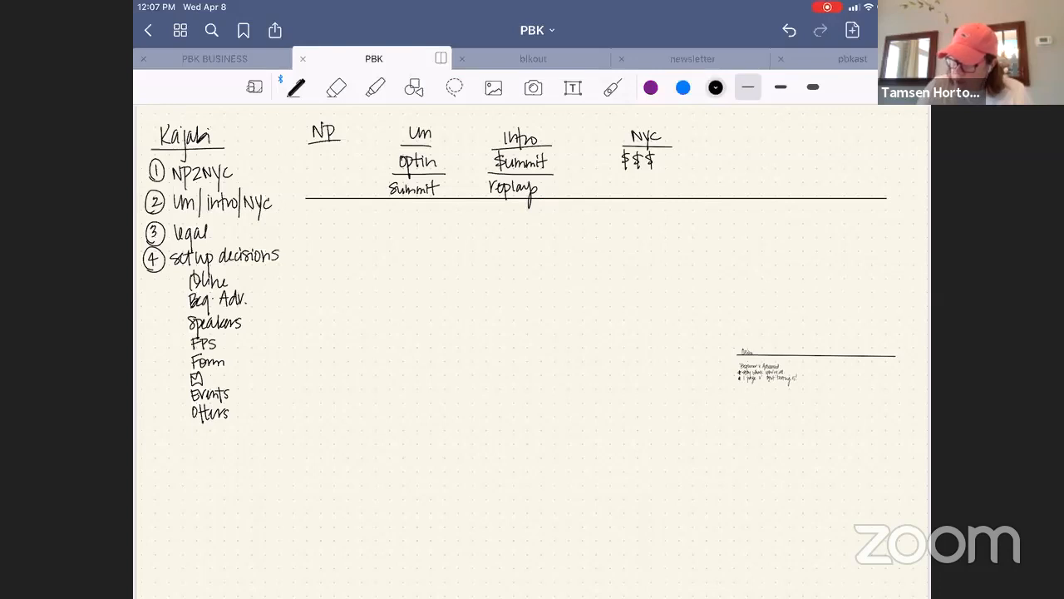
{"action": "scroll", "coordinate": [516, 333], "scroll_direction": "up", "scroll_amount": 1}
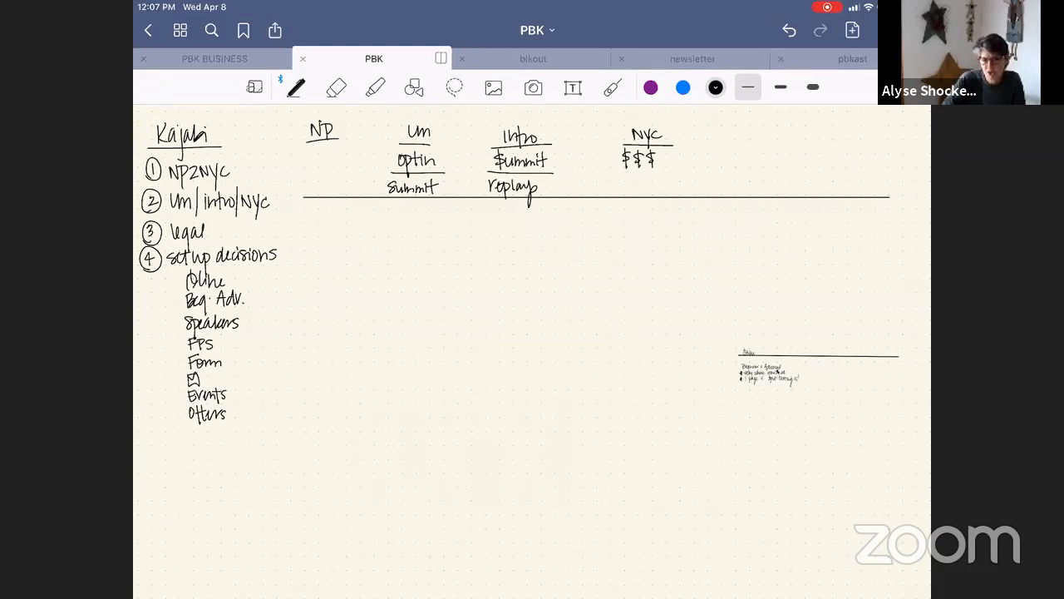
{"action": "left_click_drag", "start_coordinate": [459, 111], "coordinate": [467, 224]}
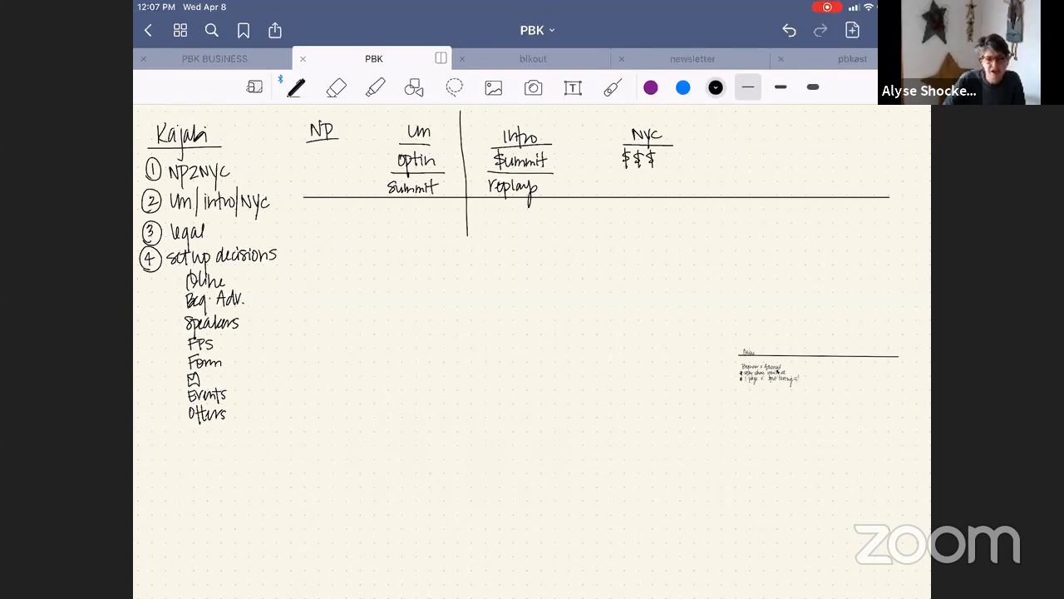
{"action": "left_click_drag", "start_coordinate": [489, 210], "coordinate": [569, 223]}
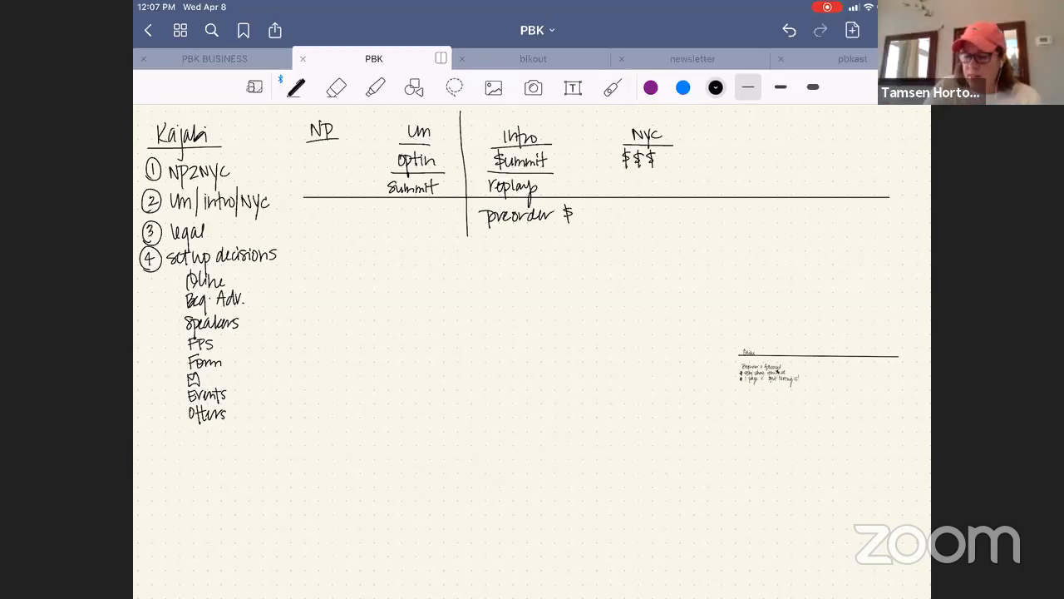
Emphasize "preorder $" and the empty space below the Um column's summit entry with the laser pointer
{"action": "left_click", "coordinate": [613, 87]}
{"action": "left_click_drag", "start_coordinate": [479, 236], "coordinate": [583, 232]}
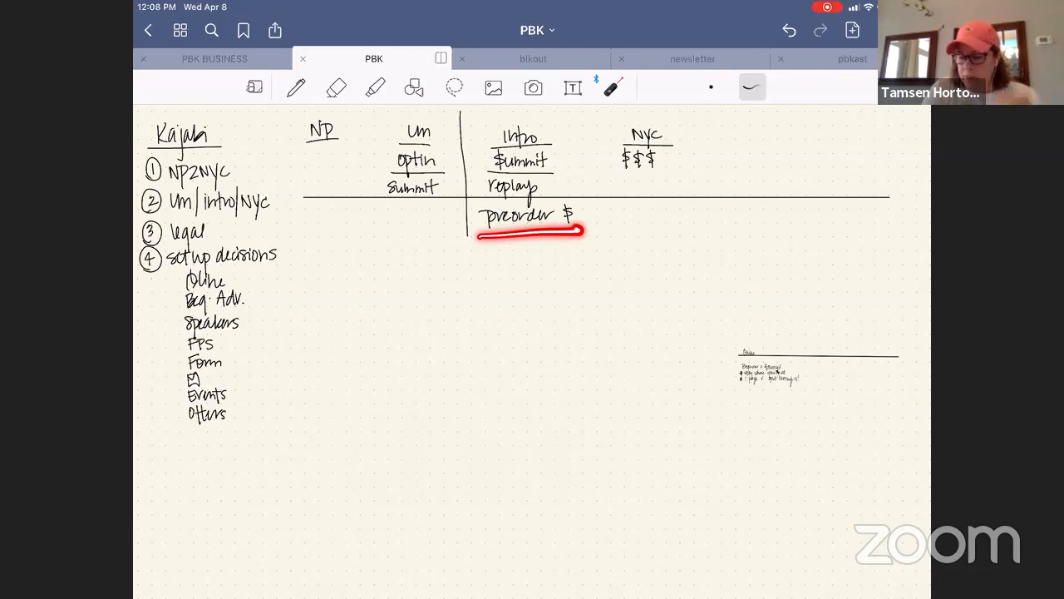
{"action": "left_click_drag", "start_coordinate": [481, 237], "coordinate": [584, 237]}
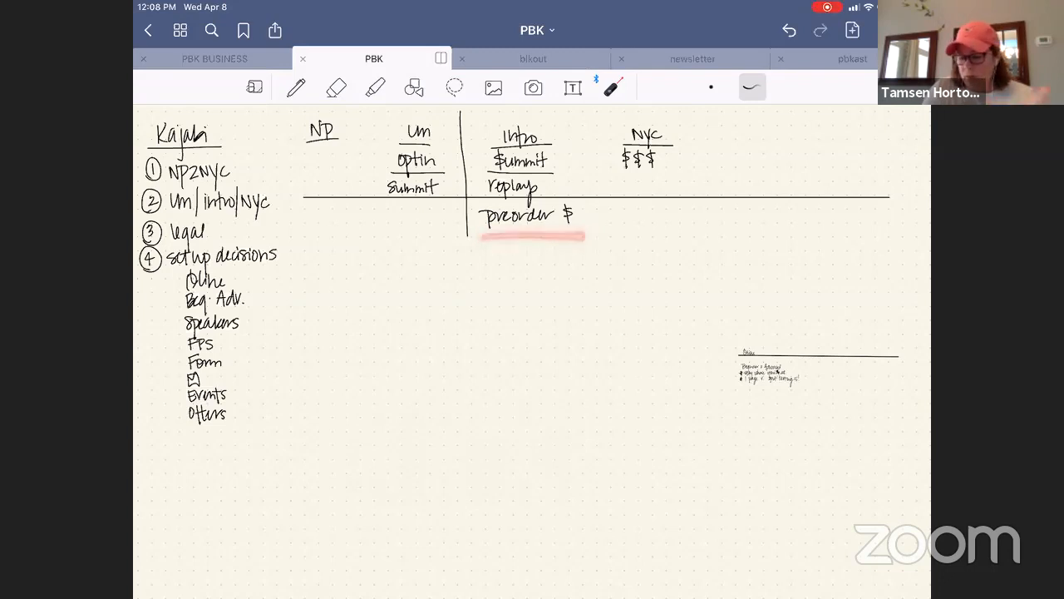
{"action": "left_click_drag", "start_coordinate": [379, 219], "coordinate": [449, 219]}
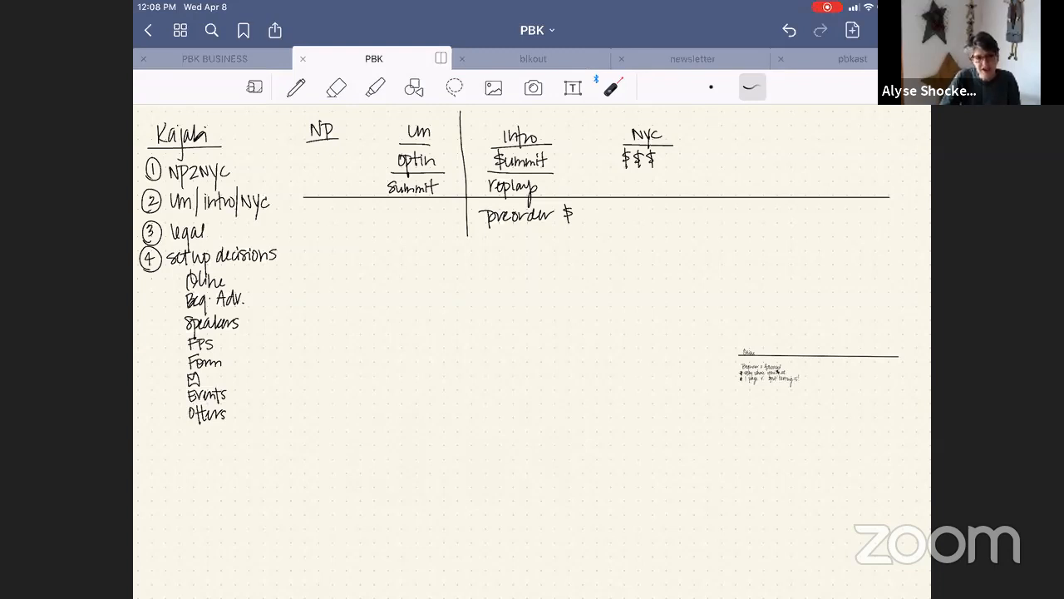
Handwrite "change the URL Offer/Event" below "preorder $" with the pen
{"action": "left_click", "coordinate": [296, 87]}
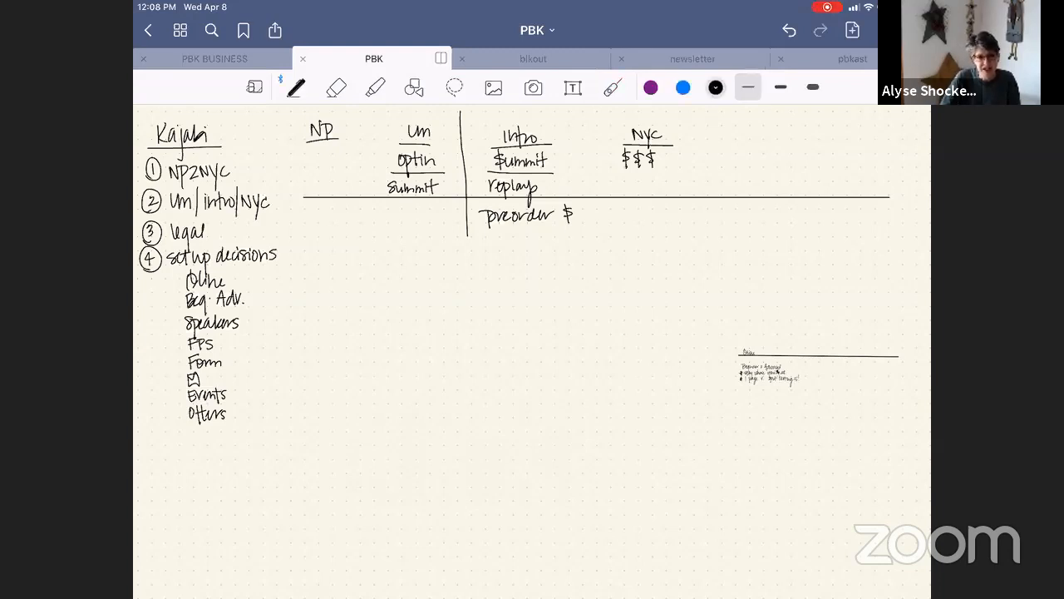
{"action": "mouse_move", "coordinate": [511, 233]}
{"action": "left_mouse_down"}
{"action": "mouse_move", "coordinate": [541, 240]}
{"action": "mouse_move", "coordinate": [538, 252]}
{"action": "left_mouse_up"}
{"action": "left_click_drag", "start_coordinate": [545, 238], "coordinate": [563, 243]}
{"action": "left_click_drag", "start_coordinate": [558, 232], "coordinate": [587, 241]}
{"action": "left_click_drag", "start_coordinate": [589, 229], "coordinate": [598, 241]}
{"action": "mouse_move", "coordinate": [606, 228]}
{"action": "left_mouse_down"}
{"action": "mouse_move", "coordinate": [600, 241]}
{"action": "mouse_move", "coordinate": [622, 230]}
{"action": "mouse_move", "coordinate": [630, 249]}
{"action": "mouse_move", "coordinate": [682, 228]}
{"action": "left_mouse_up"}
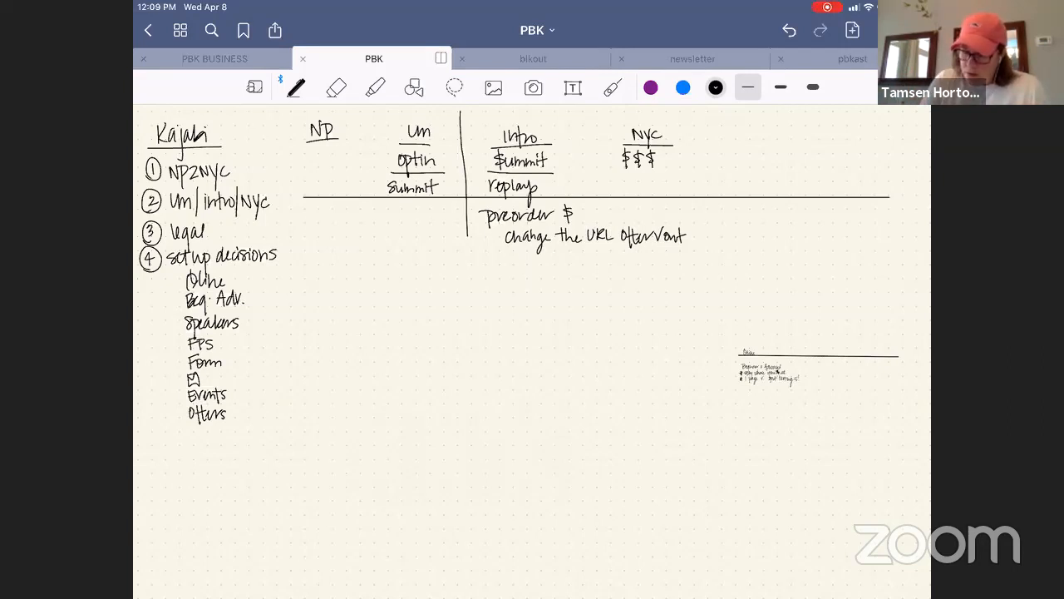
Lasso the tiny timeline and "Beginner v. Advanced" notes, enlarge them to nearly the columns' full width, and place them below the preorder notes
{"action": "left_click", "coordinate": [454, 87]}
{"action": "mouse_move", "coordinate": [803, 325]}
{"action": "left_mouse_down"}
{"action": "mouse_move", "coordinate": [748, 326]}
{"action": "mouse_move", "coordinate": [738, 407]}
{"action": "mouse_move", "coordinate": [922, 353]}
{"action": "mouse_move", "coordinate": [803, 326]}
{"action": "left_mouse_up"}
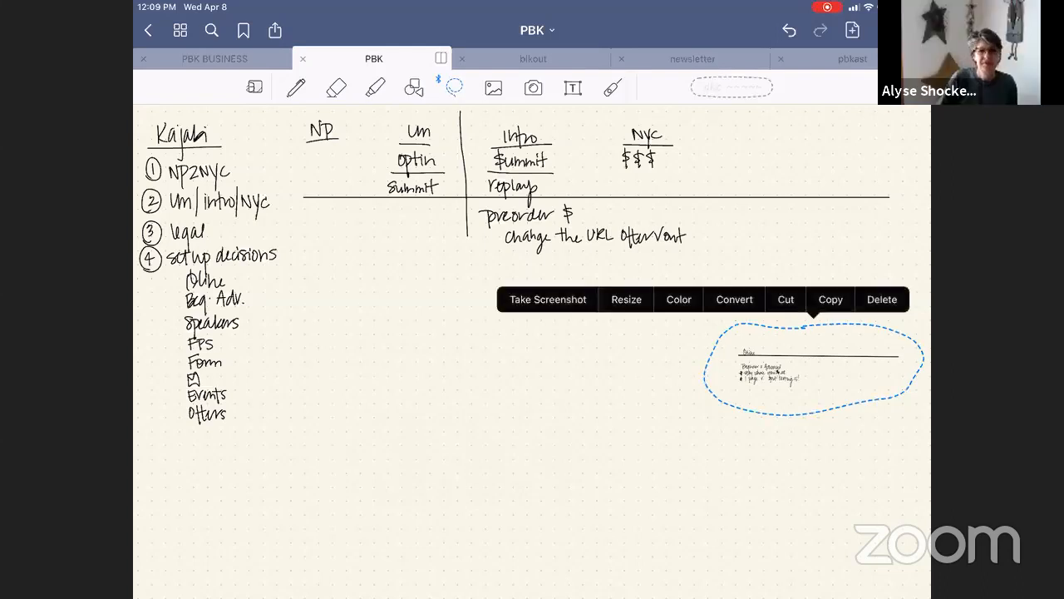
{"action": "left_click", "coordinate": [626, 299]}
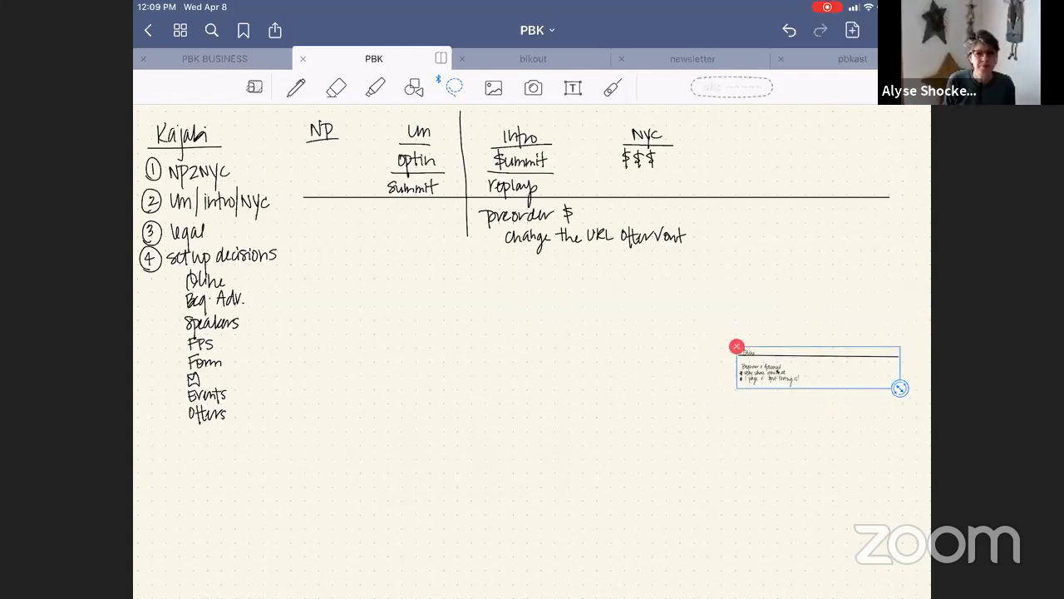
{"action": "left_click_drag", "start_coordinate": [819, 368], "coordinate": [452, 339]}
{"action": "left_click_drag", "start_coordinate": [535, 360], "coordinate": [717, 407]}
{"action": "left_click_drag", "start_coordinate": [453, 339], "coordinate": [585, 334]}
{"action": "left_click_drag", "start_coordinate": [849, 402], "coordinate": [888, 411]}
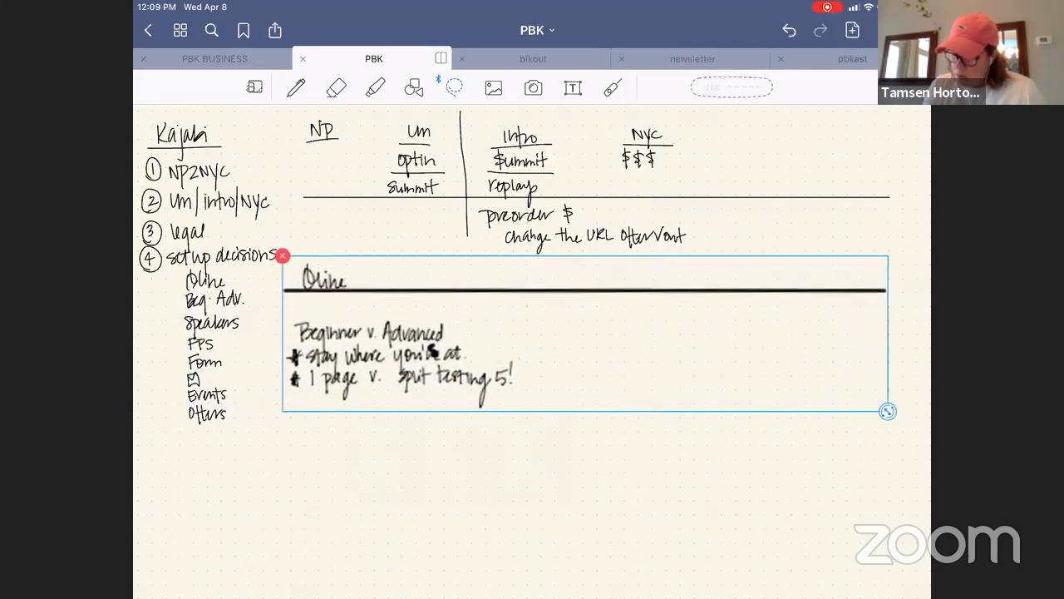
{"action": "left_click_drag", "start_coordinate": [585, 334], "coordinate": [602, 322]}
{"action": "left_click", "coordinate": [296, 87]}
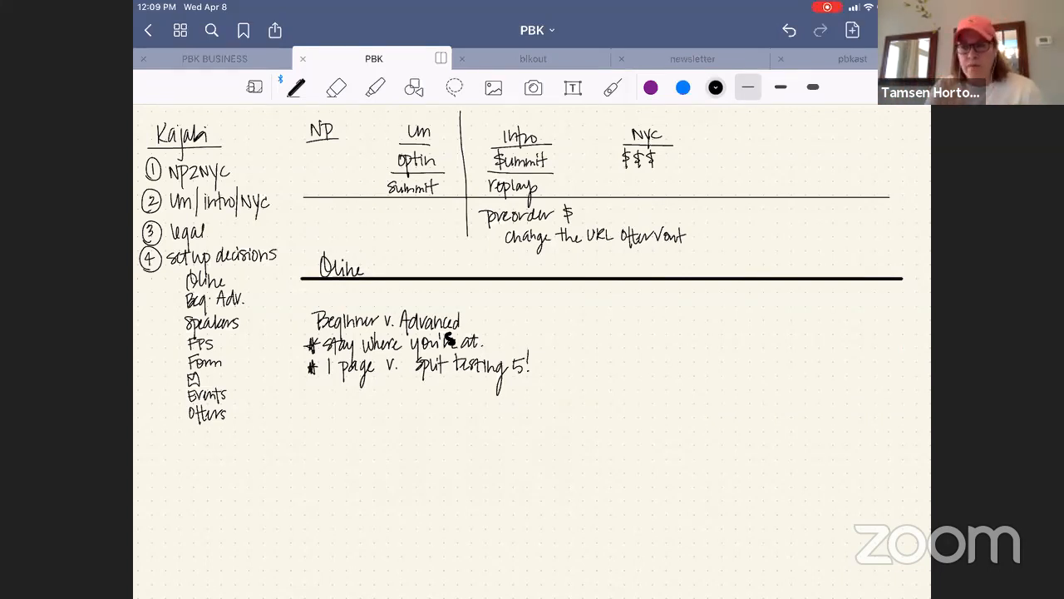
Point out the numbered Kajabi list items, the start of the timeline, and the Events entry with the laser pointer
{"action": "left_click", "coordinate": [613, 88]}
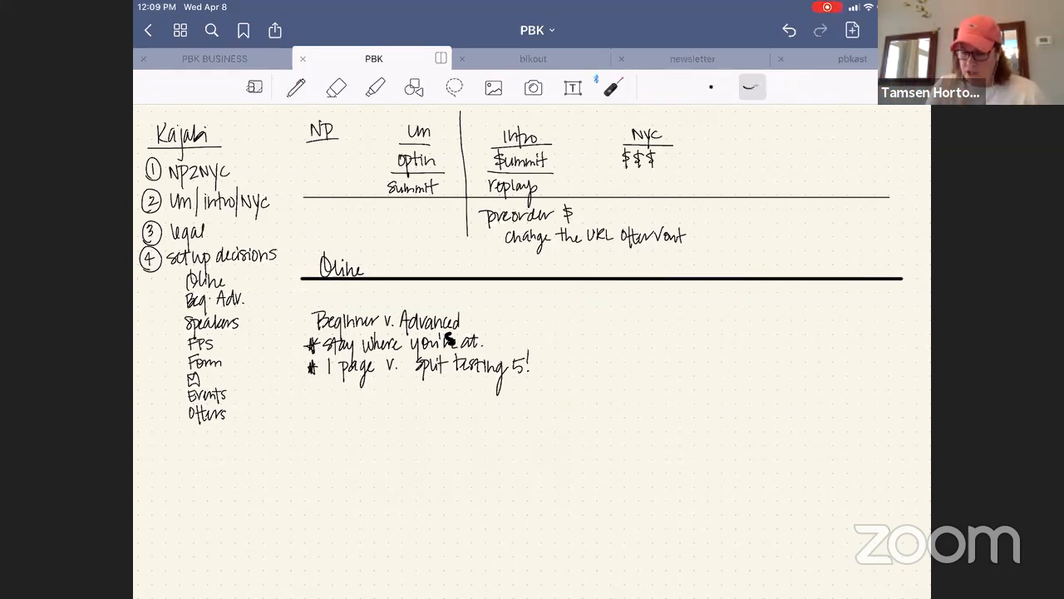
{"action": "mouse_move", "coordinate": [235, 165]}
{"action": "left_mouse_down"}
{"action": "mouse_move", "coordinate": [264, 155]}
{"action": "mouse_move", "coordinate": [230, 168]}
{"action": "mouse_move", "coordinate": [275, 205]}
{"action": "mouse_move", "coordinate": [289, 189]}
{"action": "mouse_move", "coordinate": [273, 199]}
{"action": "left_mouse_up"}
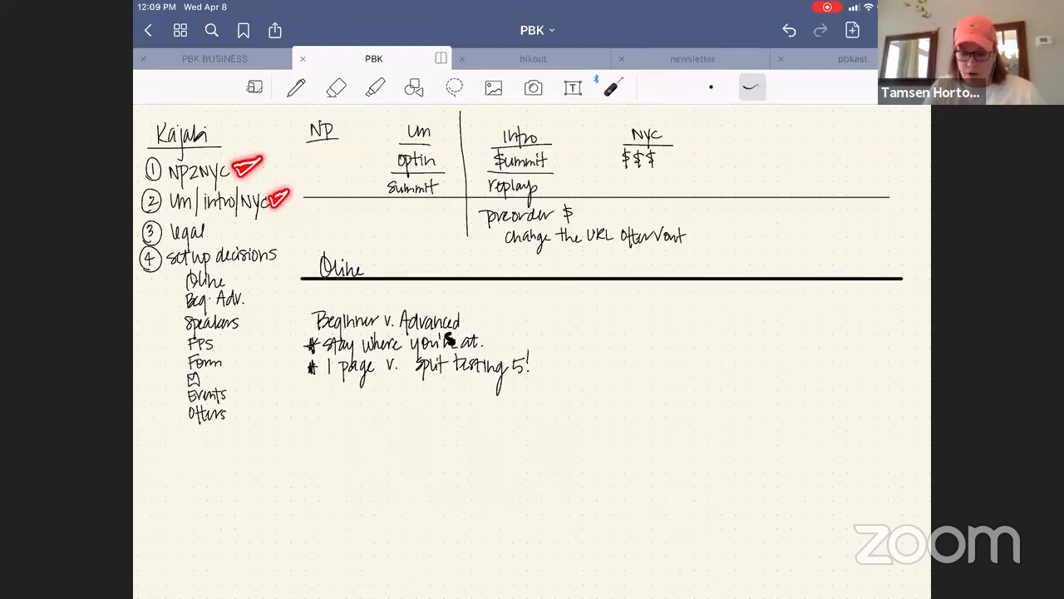
{"action": "left_click_drag", "start_coordinate": [213, 234], "coordinate": [233, 225]}
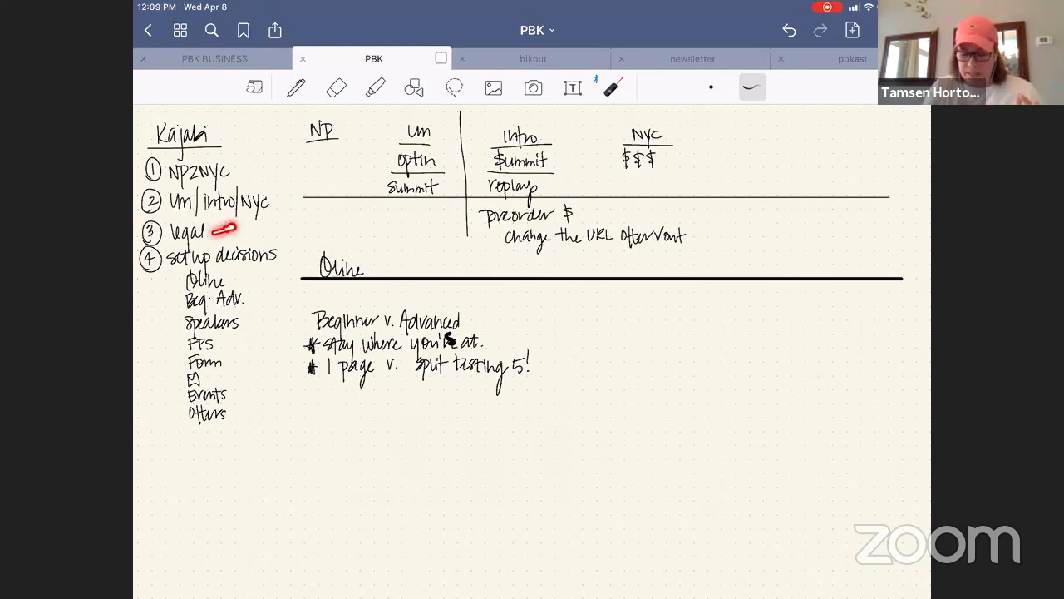
{"action": "left_click_drag", "start_coordinate": [279, 257], "coordinate": [304, 251]}
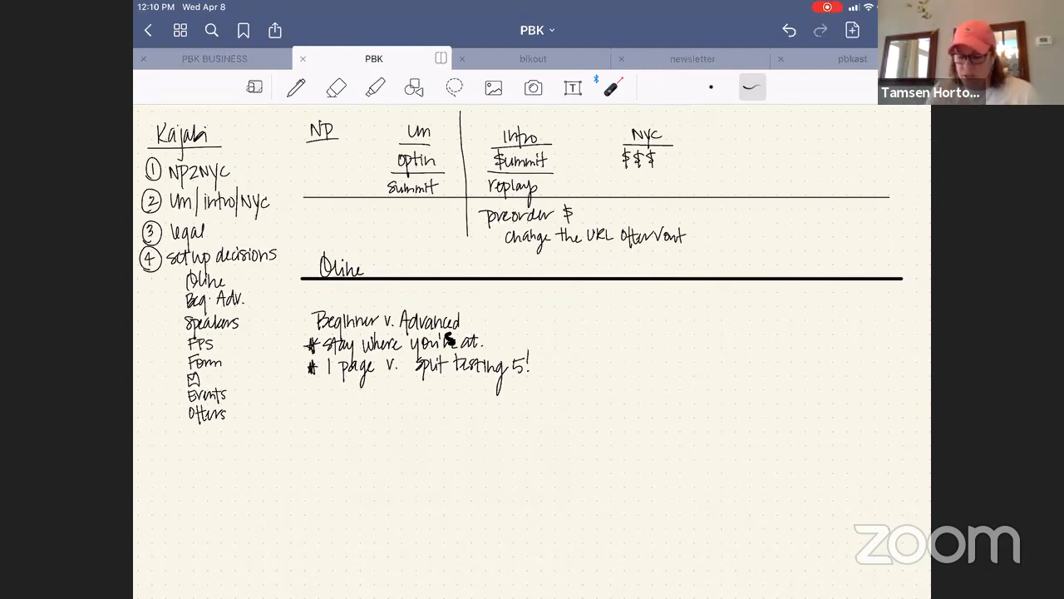
{"action": "mouse_move", "coordinate": [301, 287]}
{"action": "left_mouse_down"}
{"action": "mouse_move", "coordinate": [349, 241]}
{"action": "mouse_move", "coordinate": [306, 289]}
{"action": "mouse_move", "coordinate": [325, 298]}
{"action": "left_mouse_up"}
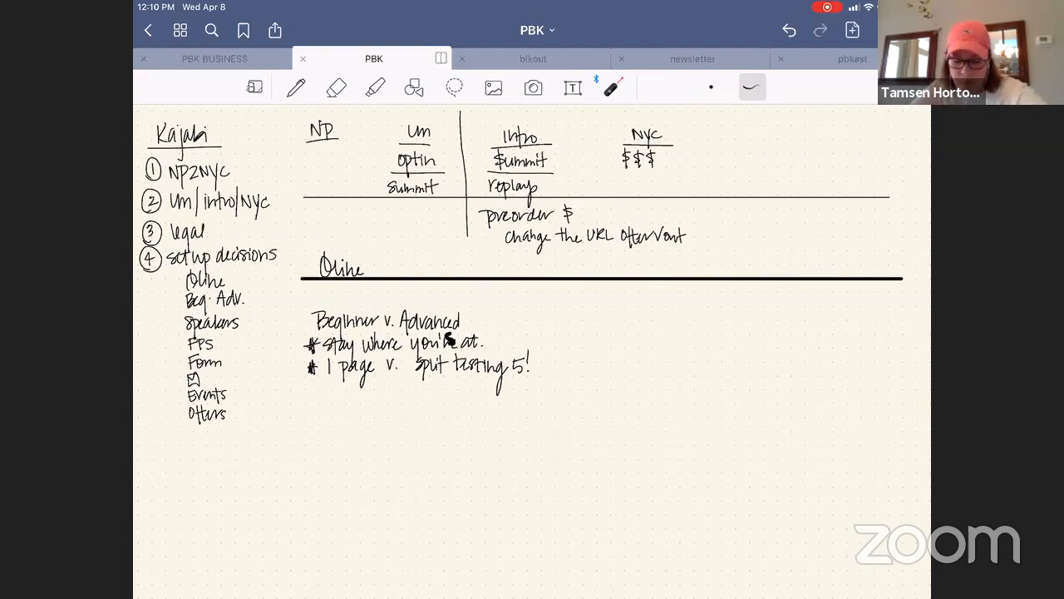
{"action": "mouse_move", "coordinate": [176, 399]}
{"action": "left_mouse_down"}
{"action": "mouse_move", "coordinate": [196, 411]}
{"action": "mouse_move", "coordinate": [245, 384]}
{"action": "mouse_move", "coordinate": [166, 391]}
{"action": "mouse_move", "coordinate": [175, 402]}
{"action": "left_mouse_up"}
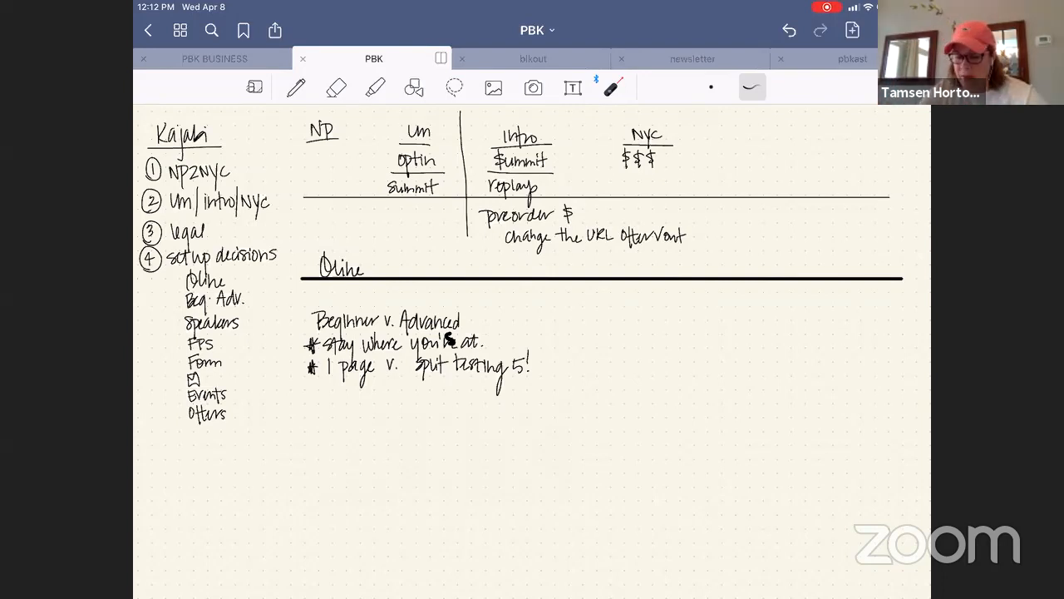
Mark a point on the timeline with the pen and label it with an underlined "Event Date"
{"action": "left_click", "coordinate": [296, 88]}
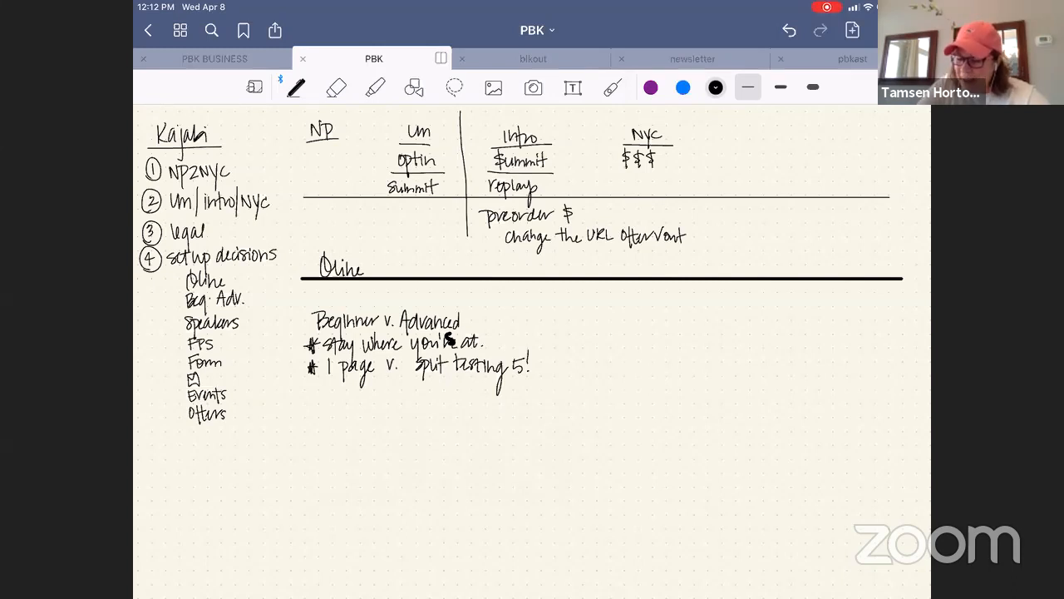
{"action": "mouse_move", "coordinate": [655, 263]}
{"action": "left_mouse_down"}
{"action": "mouse_move", "coordinate": [653, 310]}
{"action": "mouse_move", "coordinate": [711, 311]}
{"action": "left_mouse_up"}
{"action": "left_click_drag", "start_coordinate": [638, 318], "coordinate": [719, 314]}
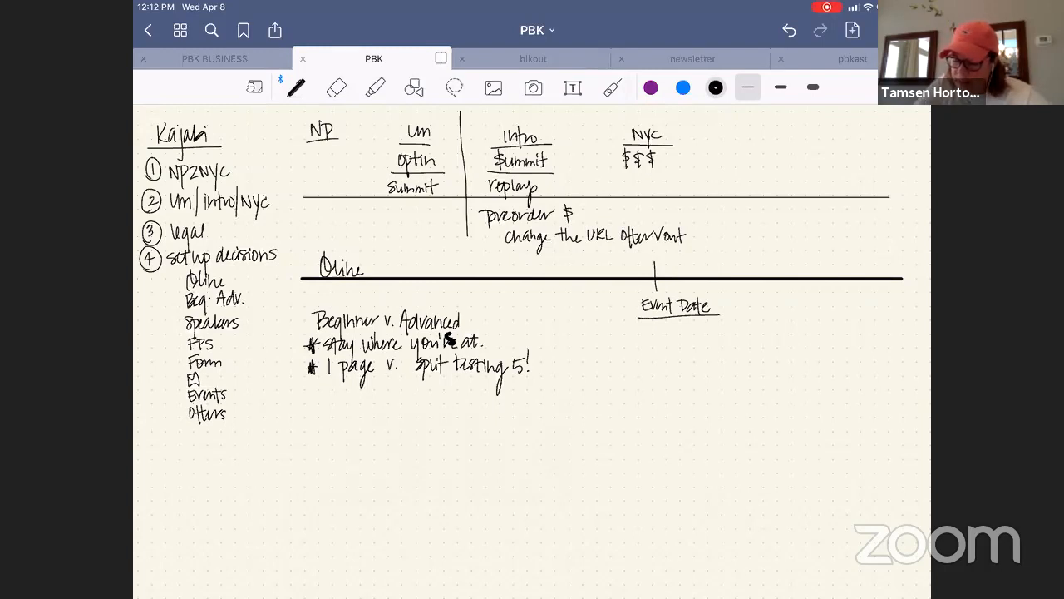
Write "5/1 9:00am EDT" under Event Date and add two earlier timeline ticks, drawing an envelope below the earliest one
{"action": "left_click_drag", "start_coordinate": [645, 329], "coordinate": [647, 347]}
{"action": "mouse_move", "coordinate": [654, 330]}
{"action": "left_mouse_down"}
{"action": "mouse_move", "coordinate": [654, 345]}
{"action": "mouse_move", "coordinate": [691, 334]}
{"action": "mouse_move", "coordinate": [726, 344]}
{"action": "mouse_move", "coordinate": [743, 331]}
{"action": "left_mouse_up"}
{"action": "left_click", "coordinate": [684, 334]}
{"action": "left_click", "coordinate": [683, 342]}
{"action": "mouse_move", "coordinate": [738, 339]}
{"action": "left_mouse_down"}
{"action": "mouse_move", "coordinate": [747, 345]}
{"action": "mouse_move", "coordinate": [762, 330]}
{"action": "left_mouse_up"}
{"action": "left_click_drag", "start_coordinate": [756, 331], "coordinate": [755, 346]}
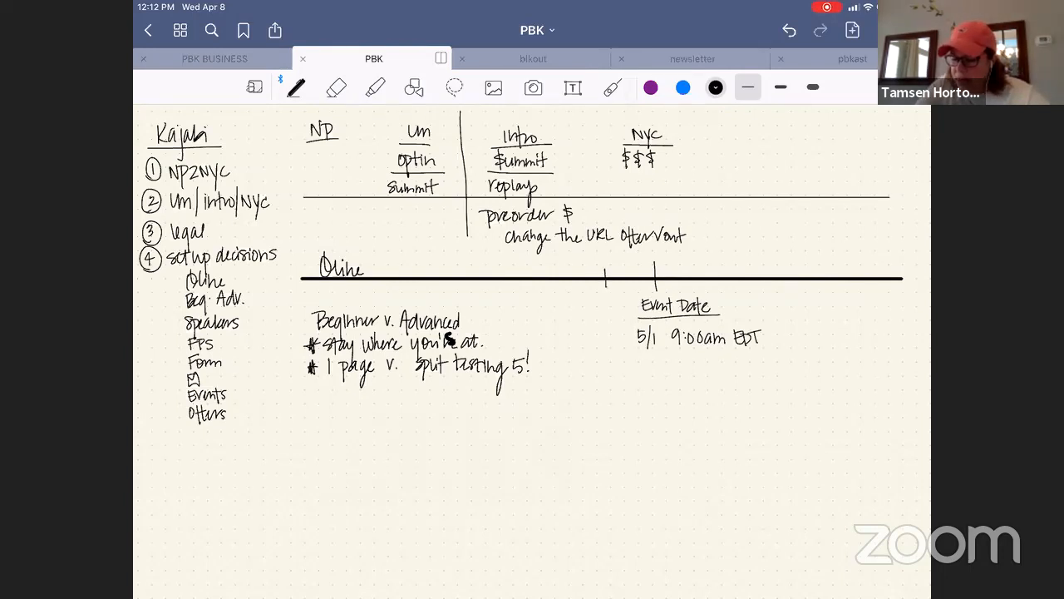
{"action": "mouse_move", "coordinate": [552, 291]}
{"action": "left_mouse_down"}
{"action": "mouse_move", "coordinate": [568, 304]}
{"action": "mouse_move", "coordinate": [565, 289]}
{"action": "left_mouse_up"}
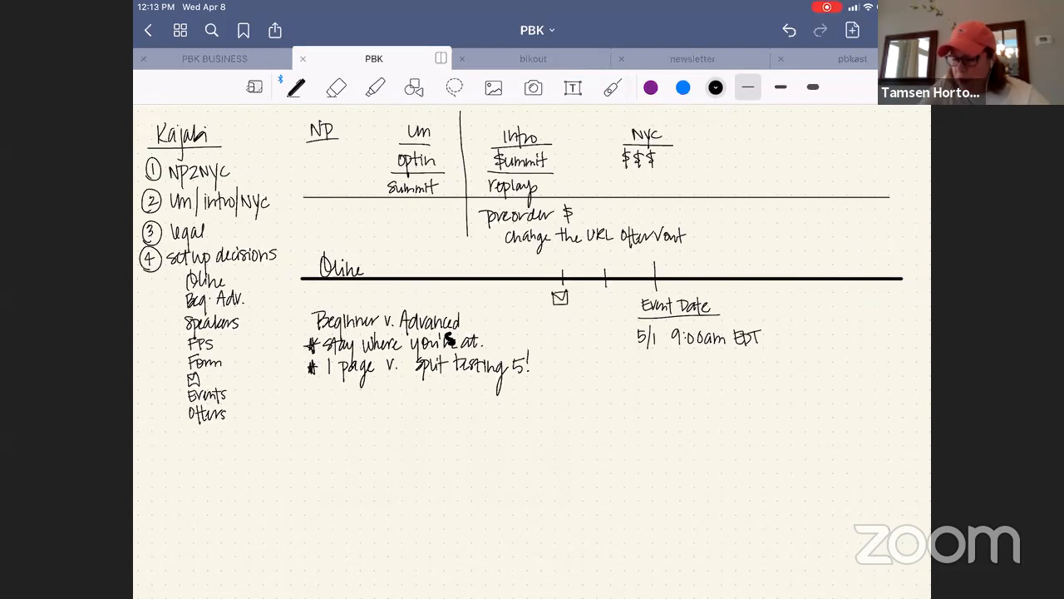
Draw a clock under the event time with the list "minutes, hours, days, weeks", and add three timeline ticks after the event date
{"action": "mouse_move", "coordinate": [651, 357]}
{"action": "left_mouse_down"}
{"action": "mouse_move", "coordinate": [725, 372]}
{"action": "mouse_move", "coordinate": [677, 387]}
{"action": "mouse_move", "coordinate": [706, 388]}
{"action": "left_mouse_up"}
{"action": "mouse_move", "coordinate": [707, 381]}
{"action": "left_mouse_down"}
{"action": "mouse_move", "coordinate": [714, 387]}
{"action": "mouse_move", "coordinate": [683, 405]}
{"action": "mouse_move", "coordinate": [701, 402]}
{"action": "mouse_move", "coordinate": [707, 418]}
{"action": "mouse_move", "coordinate": [689, 421]}
{"action": "mouse_move", "coordinate": [712, 418]}
{"action": "left_mouse_up"}
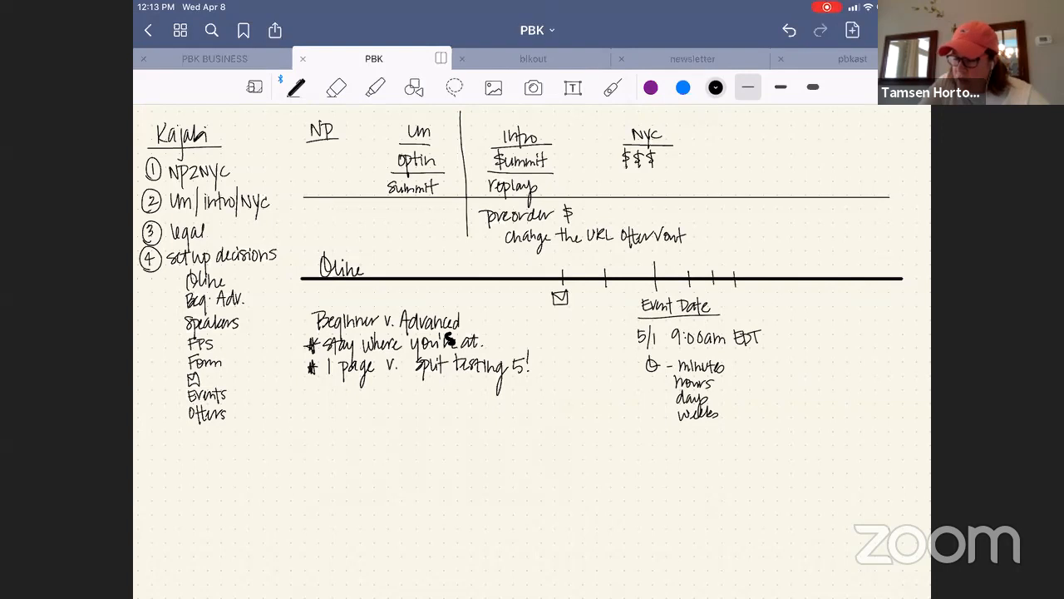
Write "90 days" above the timeline before the event date mark and "90 days after" above the ticks following it
{"action": "left_click_drag", "start_coordinate": [593, 257], "coordinate": [629, 272]}
{"action": "mouse_move", "coordinate": [693, 257]}
{"action": "left_mouse_down"}
{"action": "mouse_move", "coordinate": [689, 269]}
{"action": "mouse_move", "coordinate": [712, 257]}
{"action": "mouse_move", "coordinate": [727, 278]}
{"action": "mouse_move", "coordinate": [749, 257]}
{"action": "mouse_move", "coordinate": [767, 264]}
{"action": "left_mouse_up"}
{"action": "left_click_drag", "start_coordinate": [742, 265], "coordinate": [752, 263]}
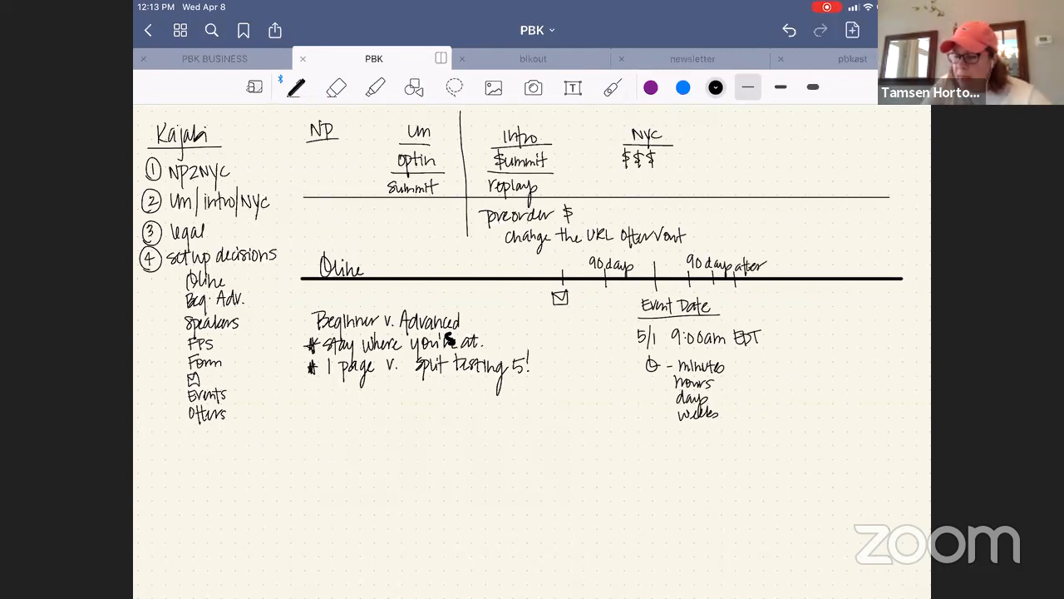
Point out the Event Date label below the timeline with the laser pointer
{"action": "left_click", "coordinate": [612, 87]}
{"action": "left_click_drag", "start_coordinate": [637, 315], "coordinate": [712, 313]}
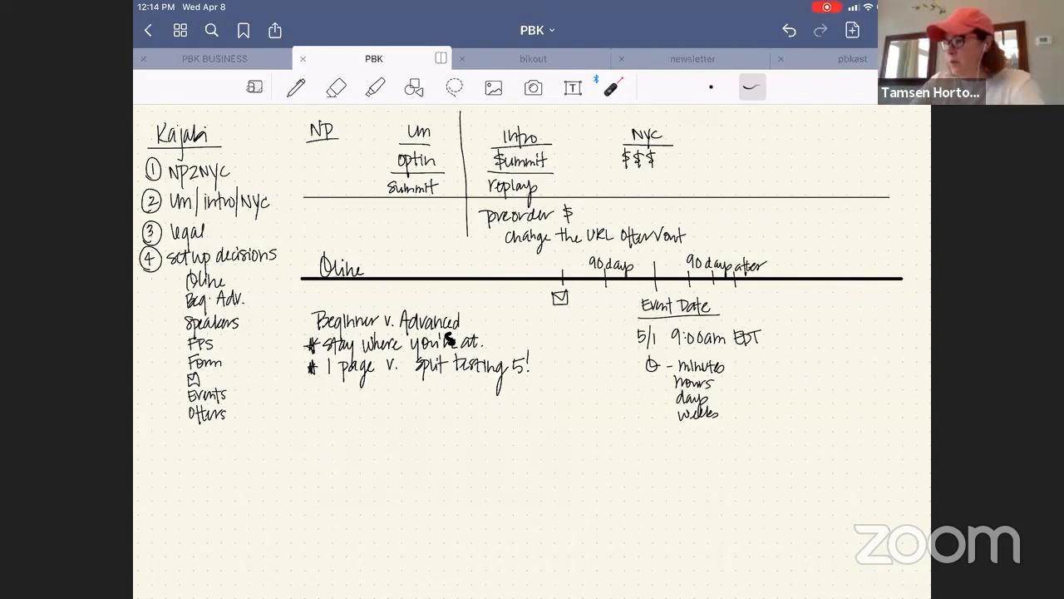
End the iPad screen broadcast, switch to Kajabi in the browser, and open its list of marketing events
{"action": "left_click", "coordinate": [827, 7]}
{"action": "left_click", "coordinate": [583, 330]}
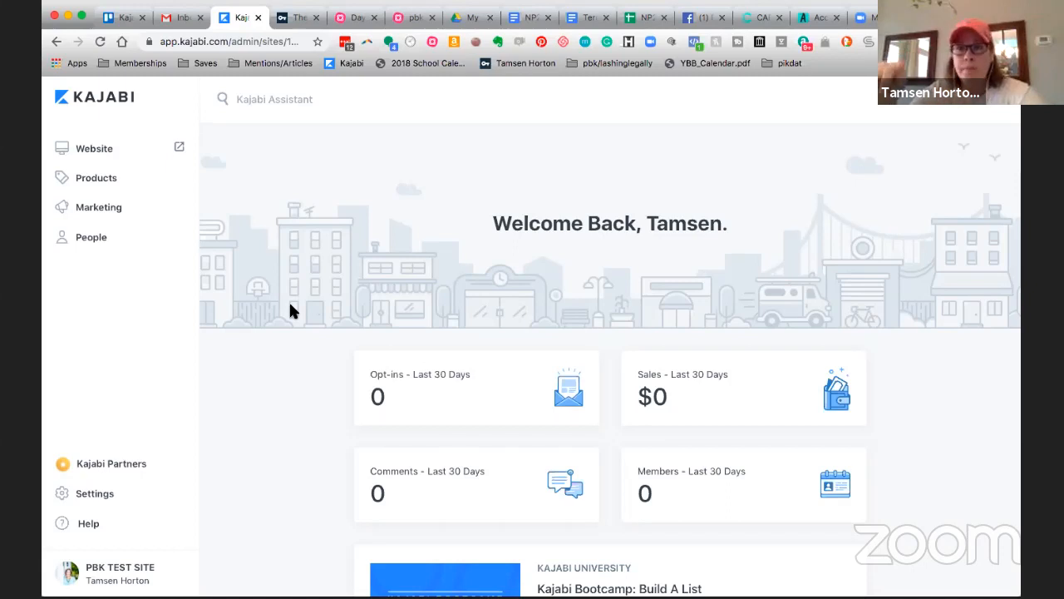
{"action": "left_click", "coordinate": [104, 209]}
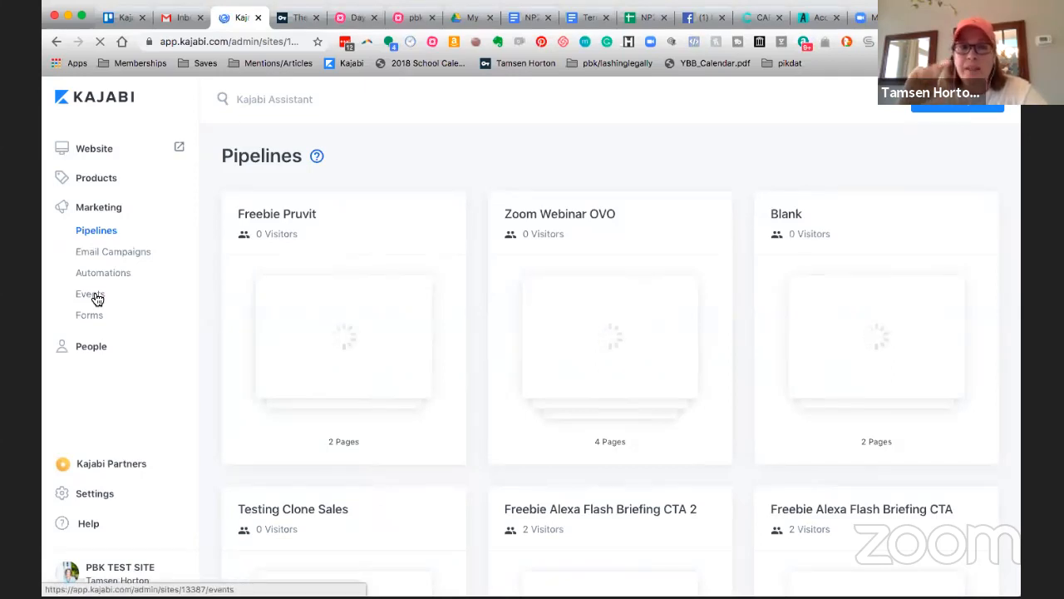
{"action": "left_click", "coordinate": [98, 297]}
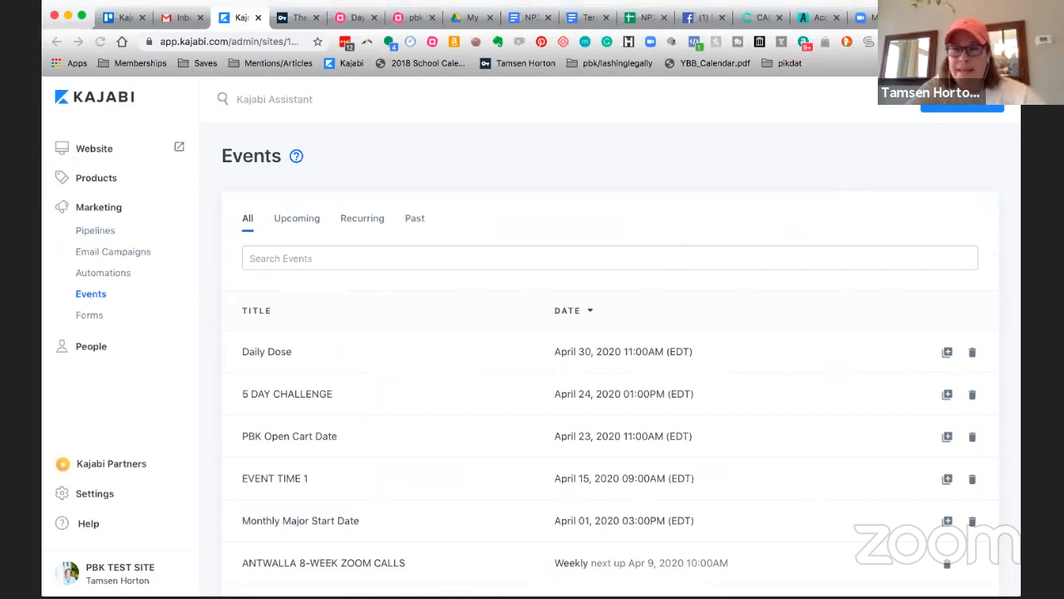
Start a new event and title it "Virtual Summit"
{"action": "left_click", "coordinate": [967, 108]}
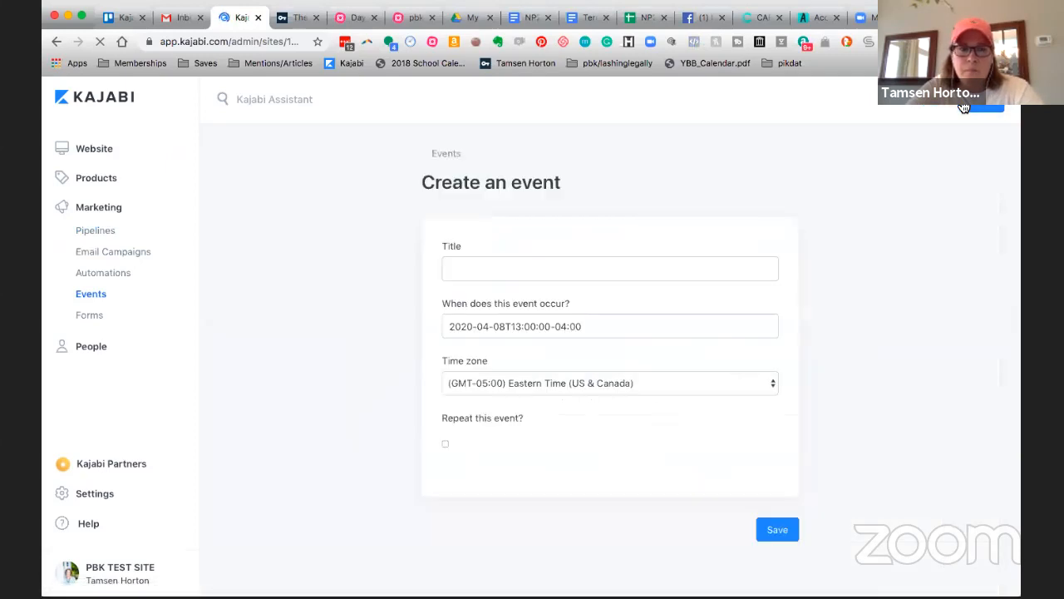
{"action": "left_click", "coordinate": [471, 269]}
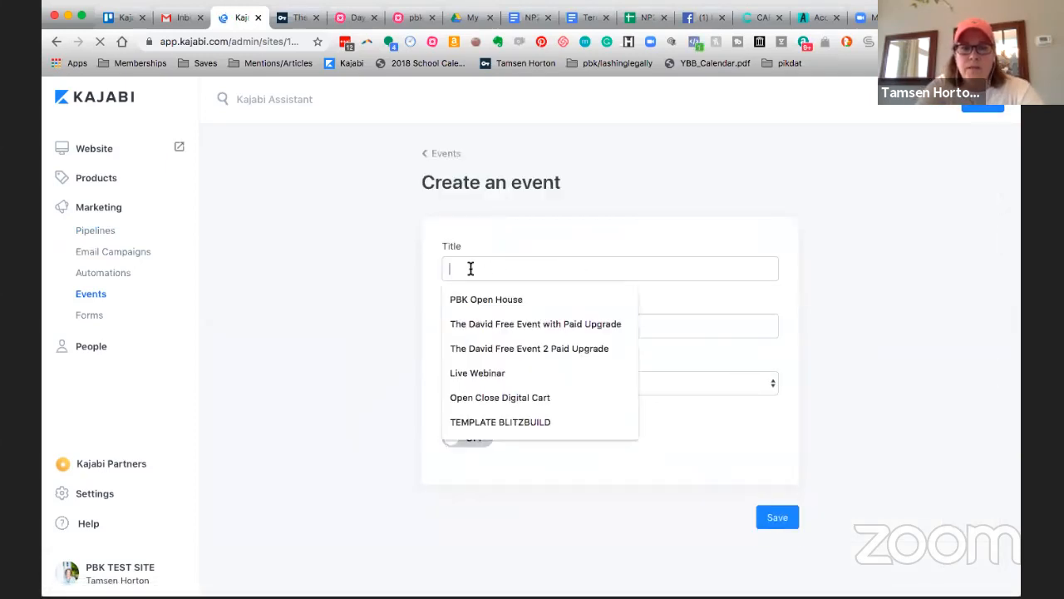
{"action": "type", "text": "V"}
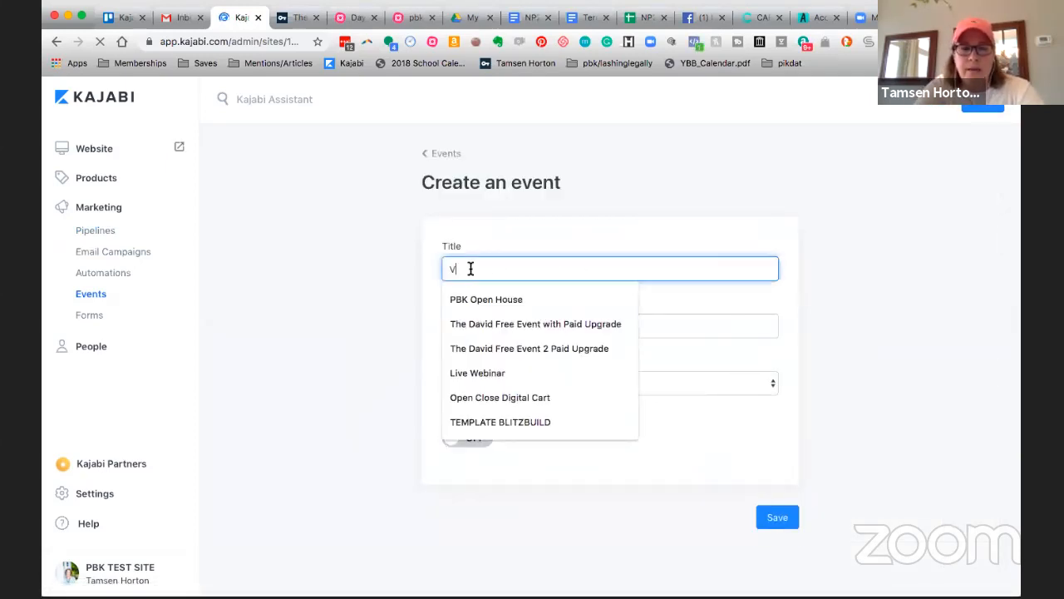
{"action": "type", "text": "irtual "}
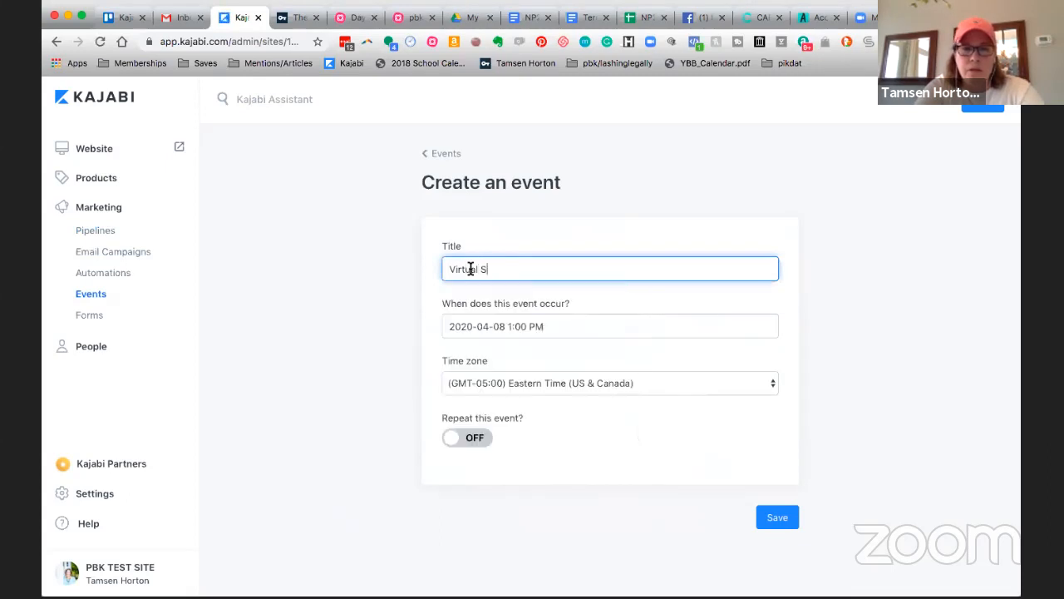
{"action": "type", "text": "Summit"}
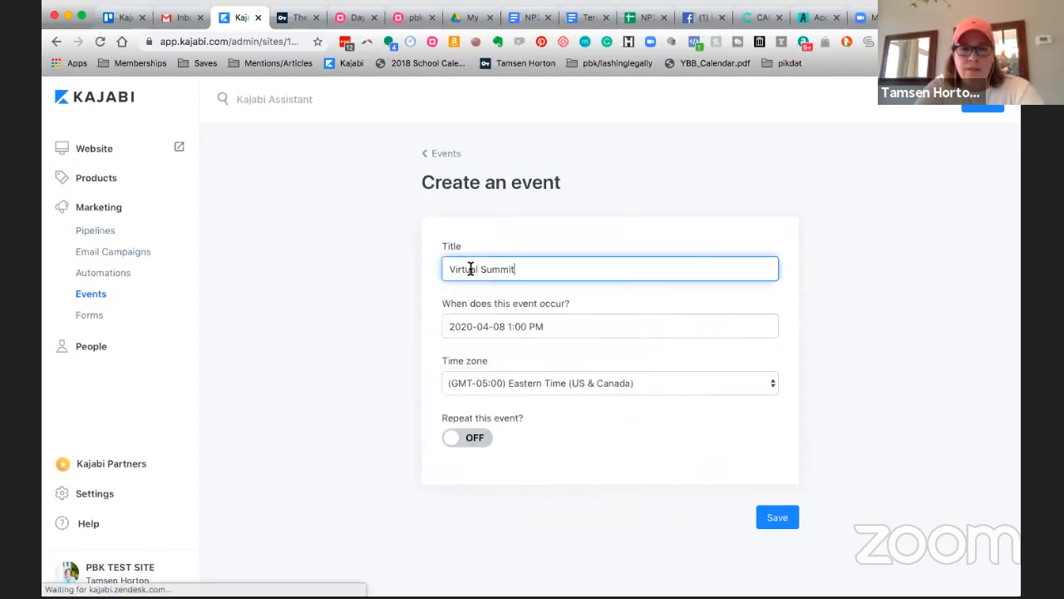
Set the event to occur on 2020-05-01 at 9:00 AM and save it
{"action": "left_click", "coordinate": [514, 326]}
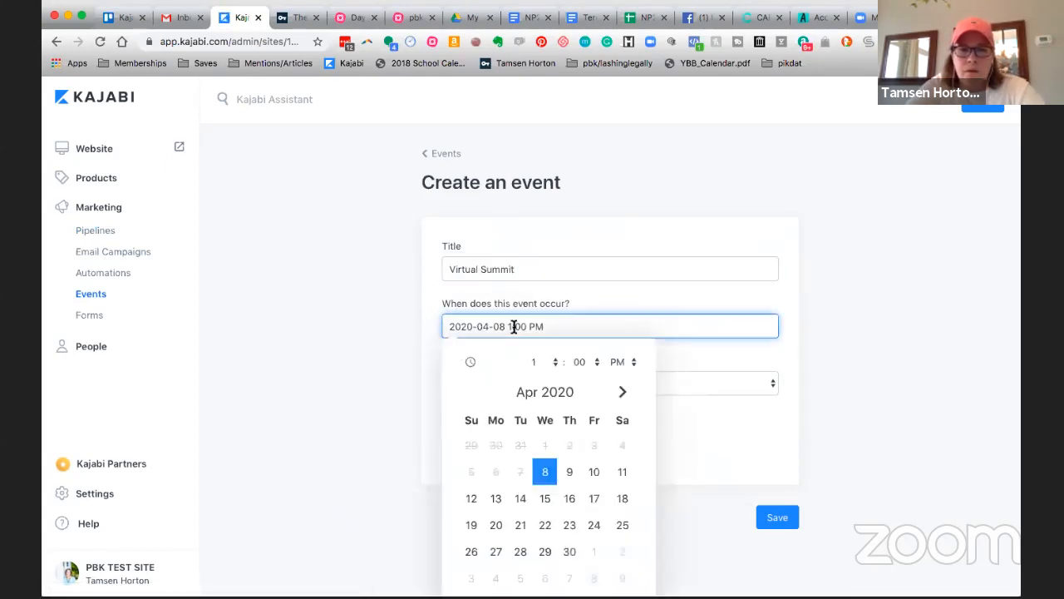
{"action": "left_click", "coordinate": [622, 391]}
{"action": "left_click", "coordinate": [602, 446]}
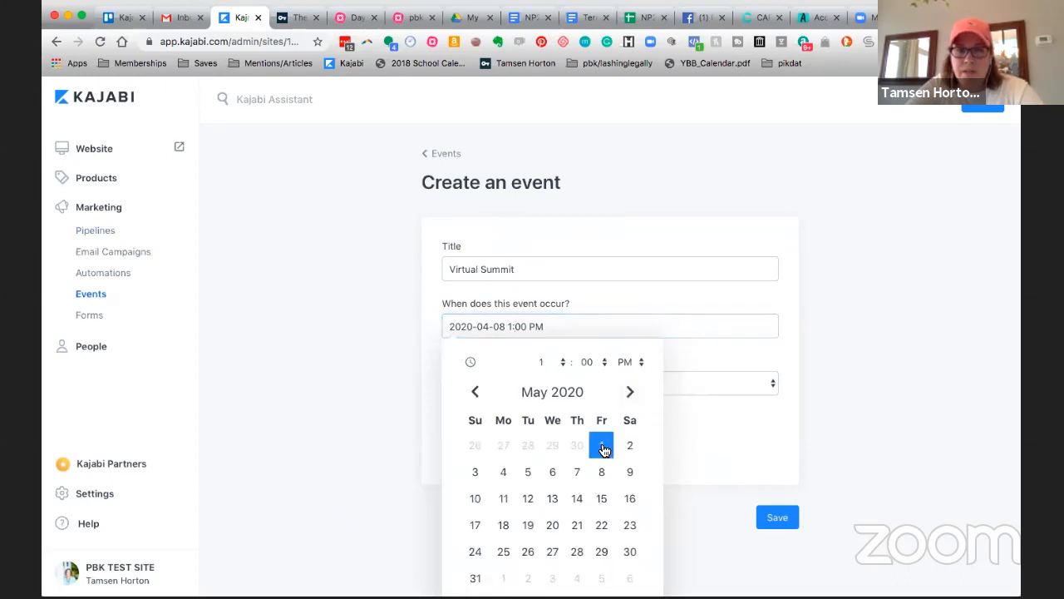
{"action": "left_click", "coordinate": [562, 364]}
{"action": "left_click", "coordinate": [656, 369]}
{"action": "left_click", "coordinate": [672, 409]}
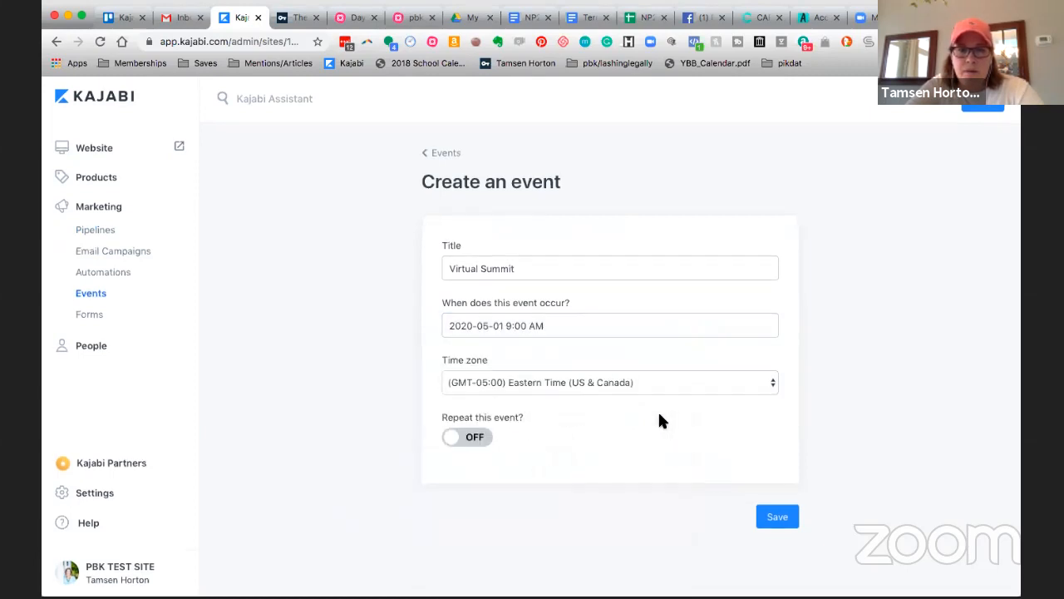
{"action": "left_click", "coordinate": [782, 518]}
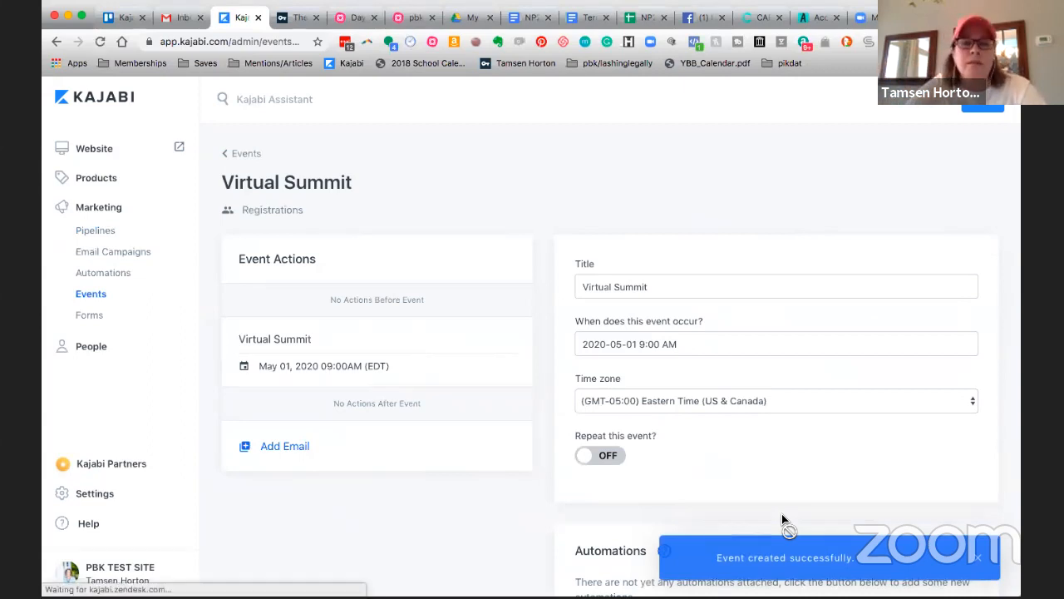
Add an event email sent at time of registration with the subject "YOU ARE CONFIRMED"
{"action": "scroll", "coordinate": [652, 466], "scroll_direction": "down", "scroll_amount": 2}
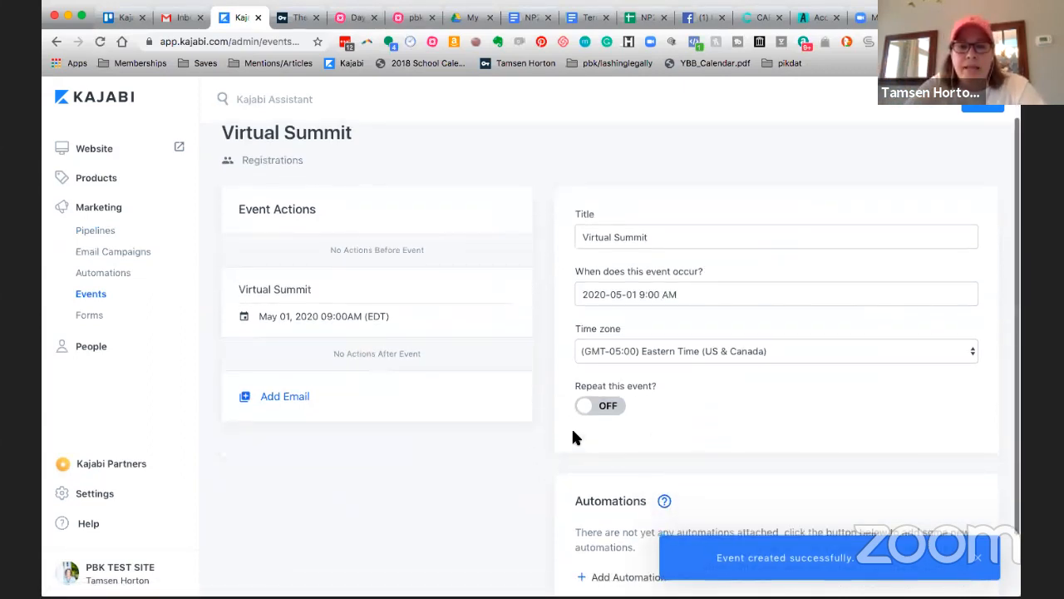
{"action": "scroll", "coordinate": [574, 436], "scroll_direction": "down", "scroll_amount": 3}
{"action": "scroll", "coordinate": [508, 347], "scroll_direction": "up", "scroll_amount": 2}
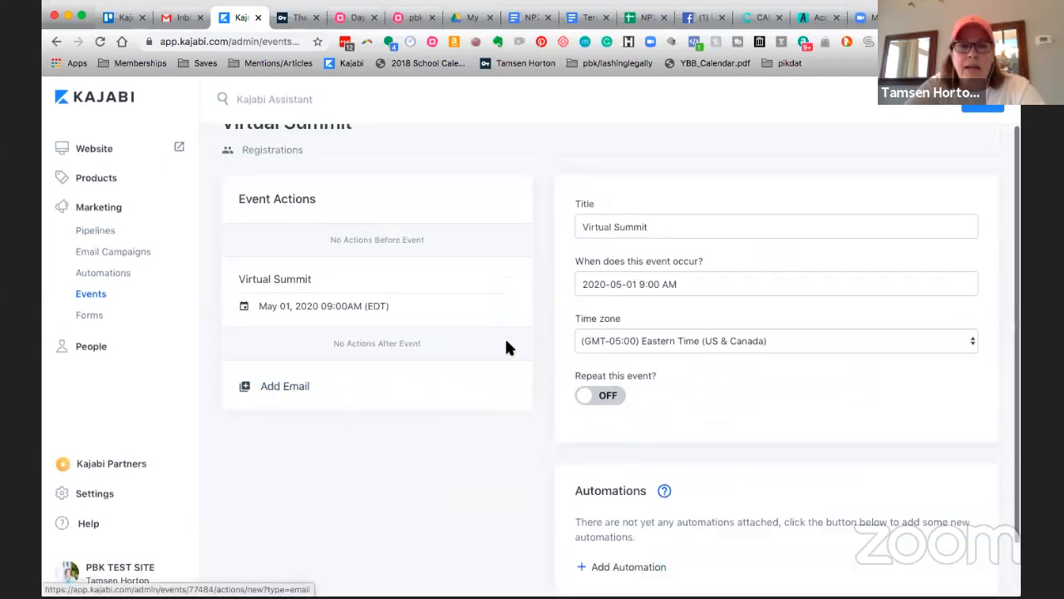
{"action": "left_click", "coordinate": [285, 392]}
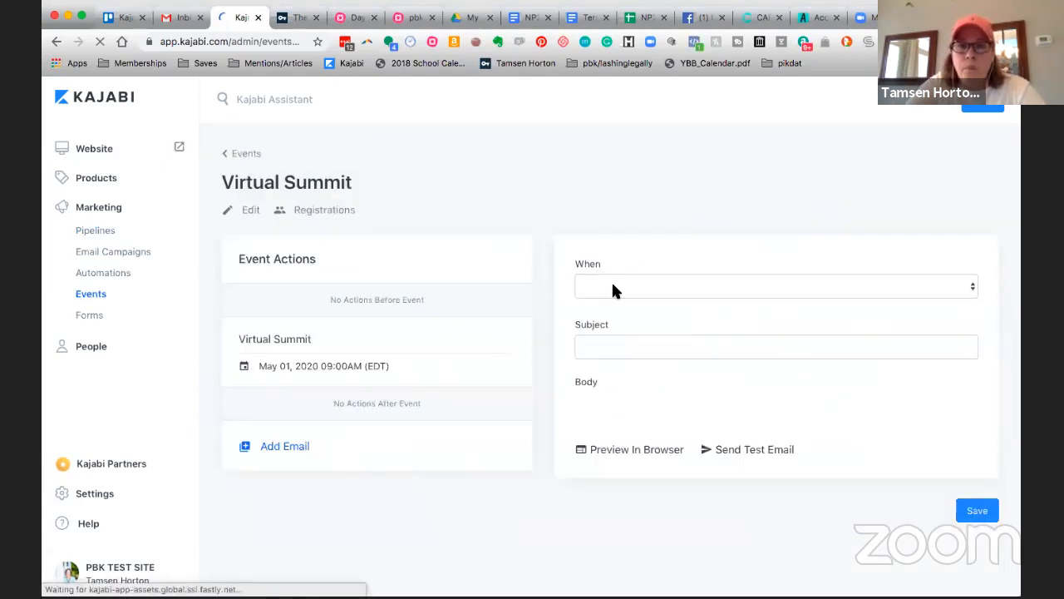
{"action": "left_click", "coordinate": [613, 289]}
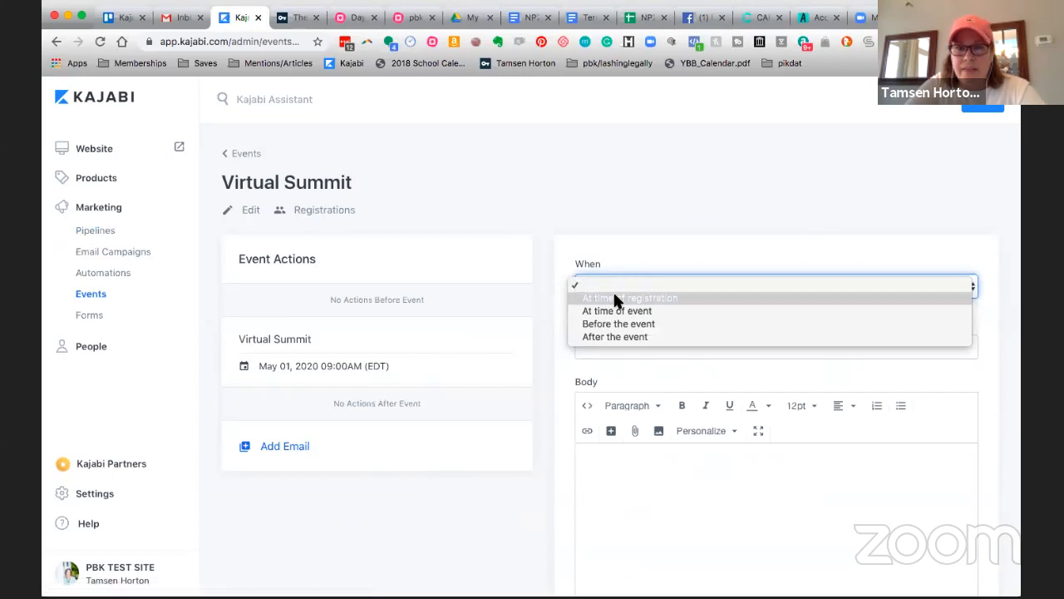
{"action": "left_click", "coordinate": [616, 298]}
{"action": "left_click", "coordinate": [594, 347]}
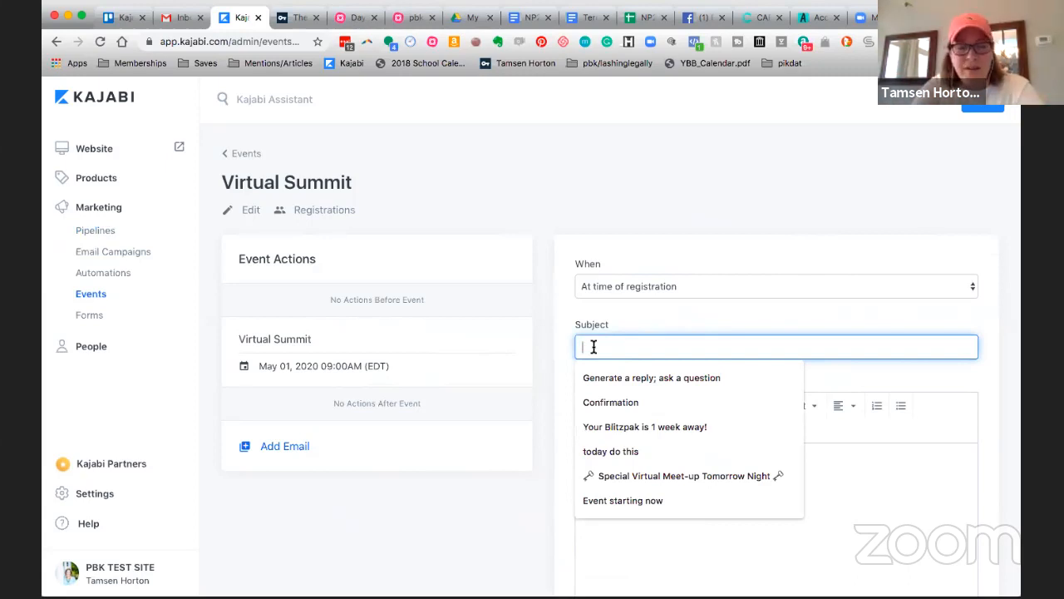
{"action": "type", "text": "YOU ARE CON"}
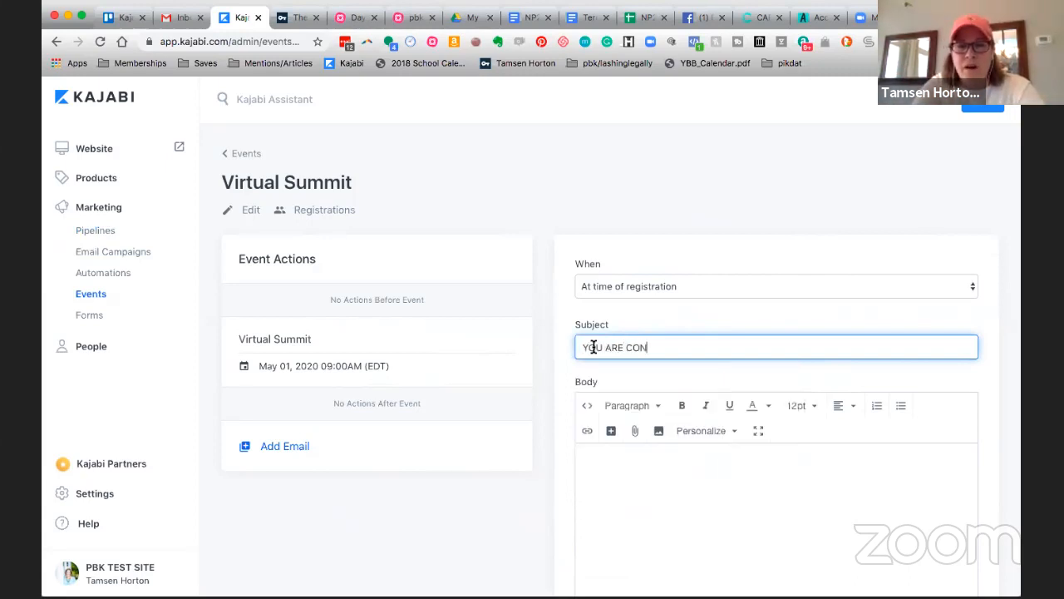
{"action": "type", "text": "FIRMED"}
Write "YOU ARE CONFIRMED" and, after a blank line, "NEXT STEPS" in the email body, and save the email
{"action": "left_click", "coordinate": [617, 458]}
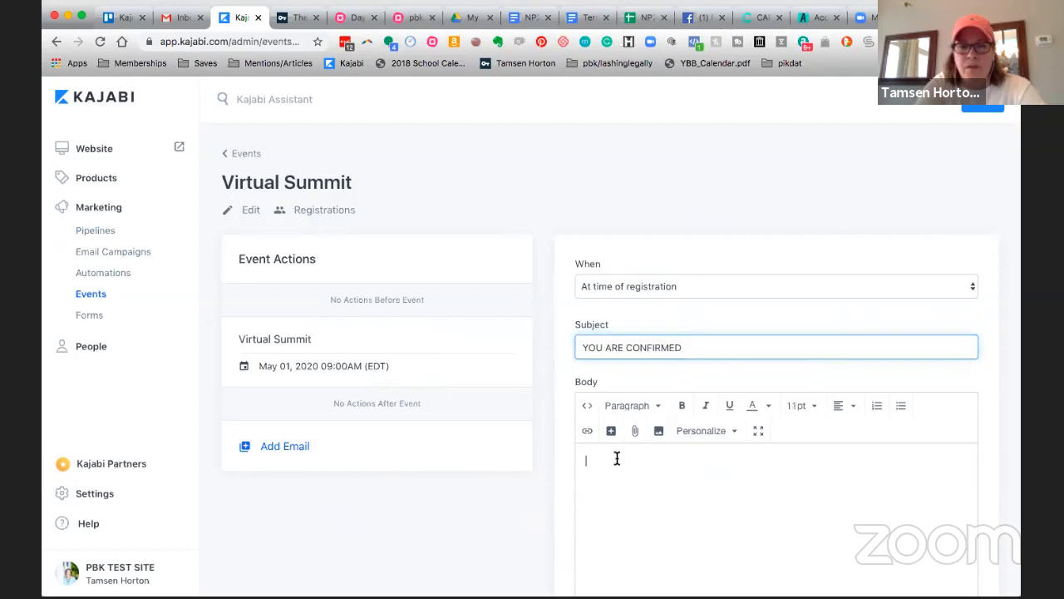
{"action": "type", "text": "YOU ARE CONFIRMED"}
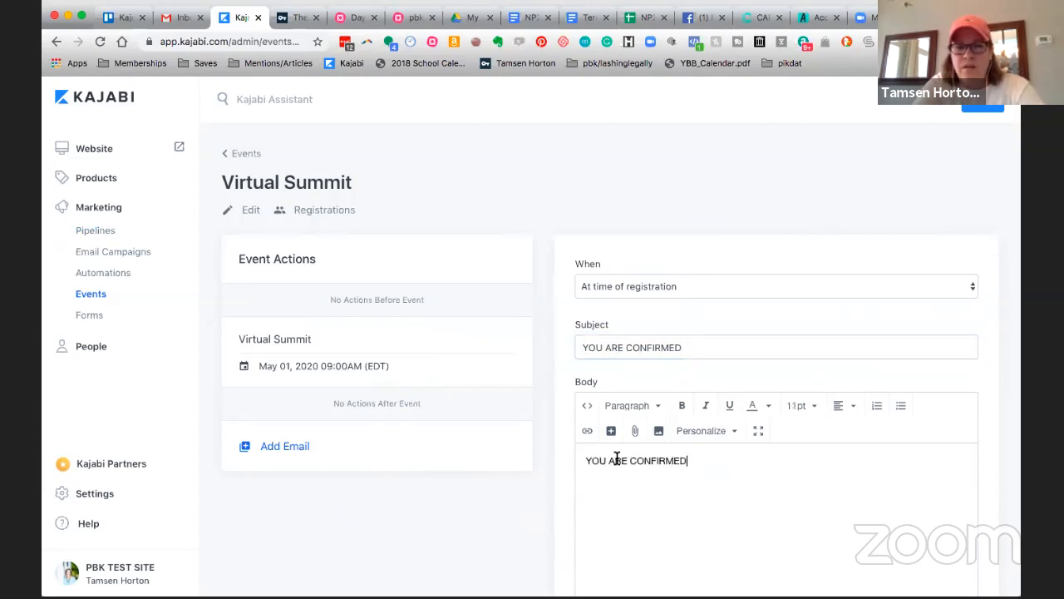
{"action": "key", "text": "Return"}
{"action": "key", "text": "Return"}
{"action": "type", "text": "NEXT STEPS"}
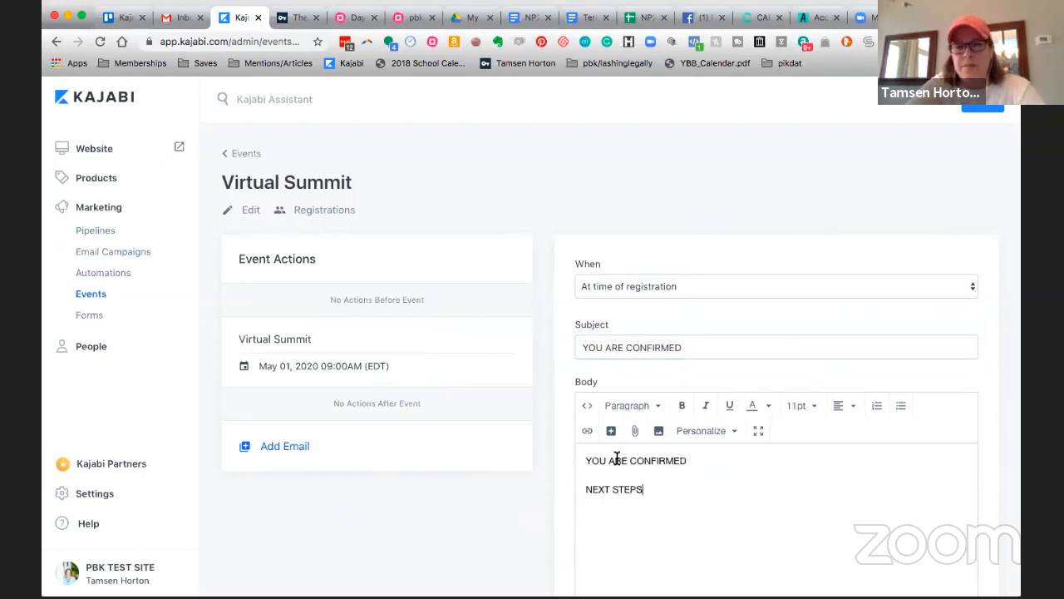
{"action": "scroll", "coordinate": [846, 478], "scroll_direction": "down", "scroll_amount": 3}
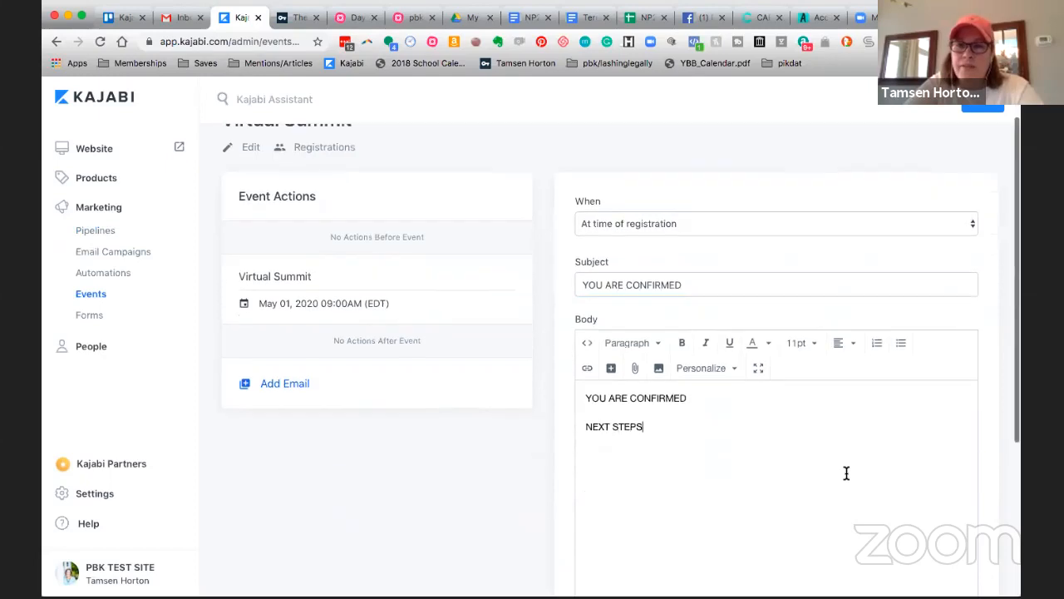
{"action": "left_click", "coordinate": [979, 110]}
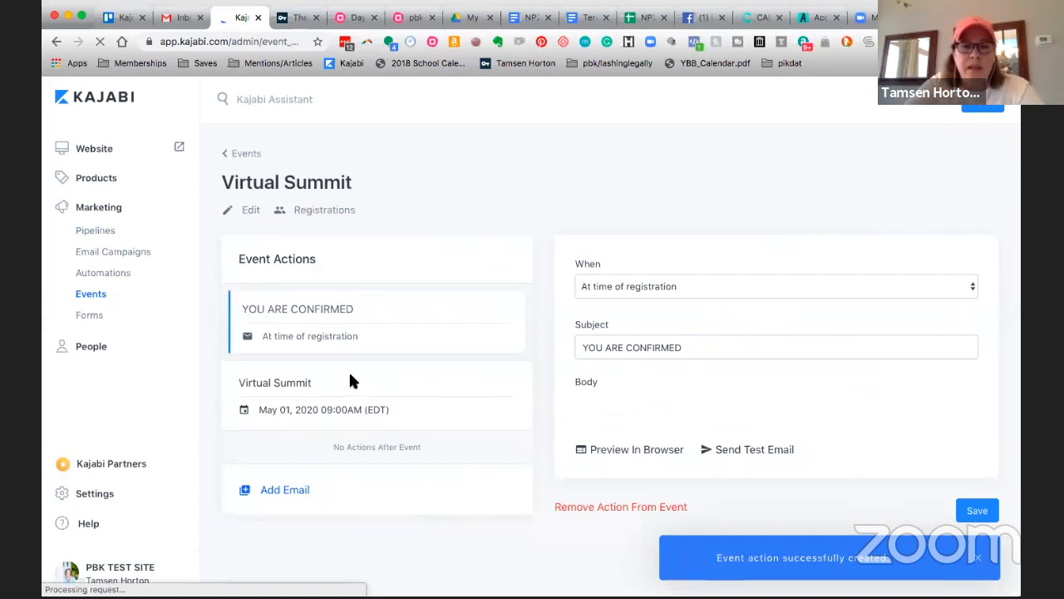
Add another email to the Virtual Summit event, scheduled 1 hour before the event
{"action": "left_click", "coordinate": [285, 491]}
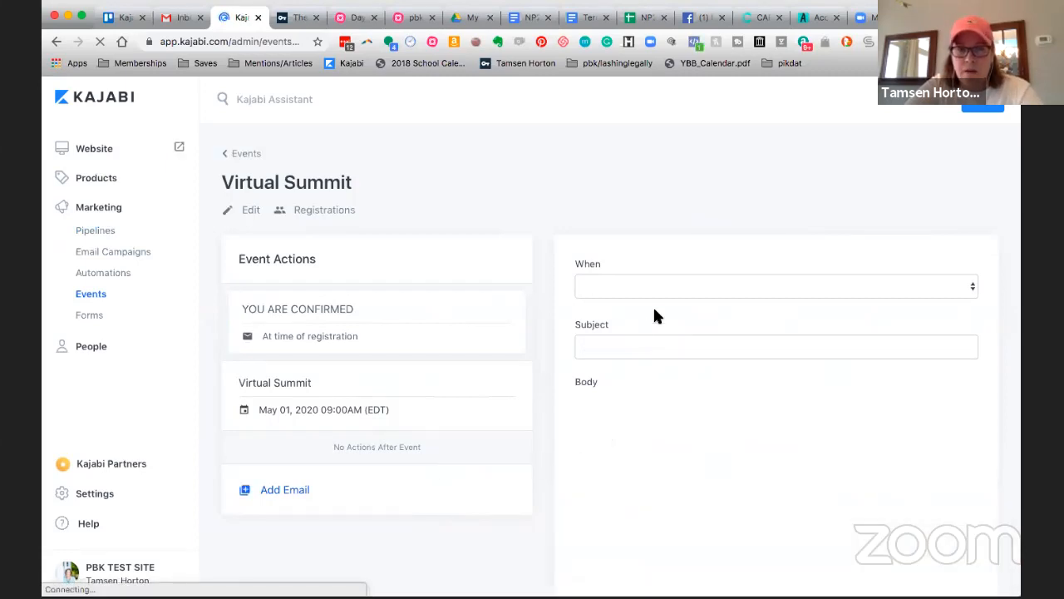
{"action": "scroll", "coordinate": [654, 310], "scroll_direction": "down", "scroll_amount": 1}
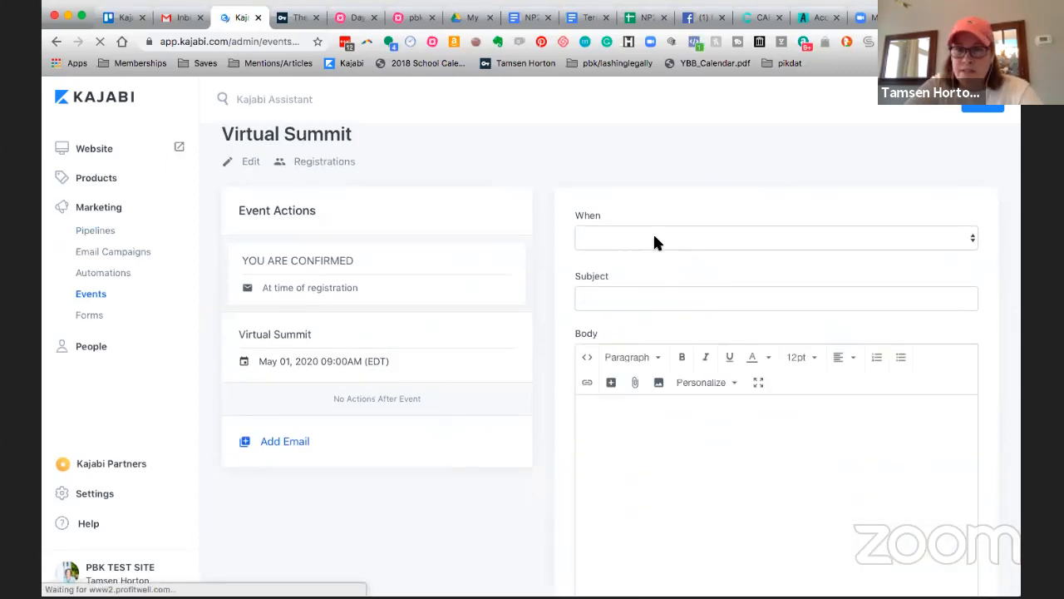
{"action": "left_click", "coordinate": [655, 240]}
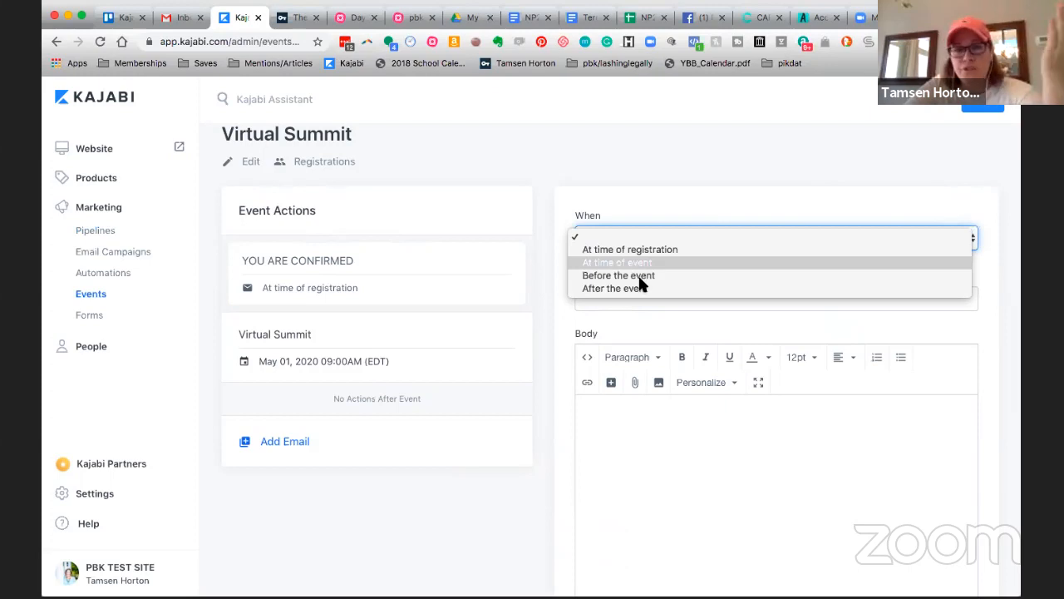
{"action": "left_click", "coordinate": [639, 276]}
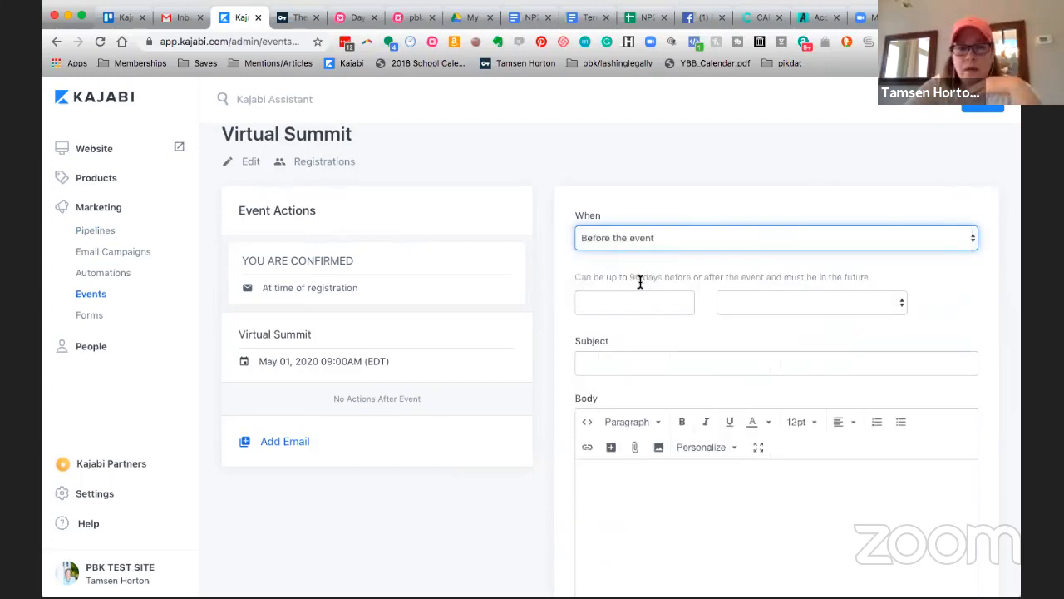
{"action": "left_click", "coordinate": [605, 305]}
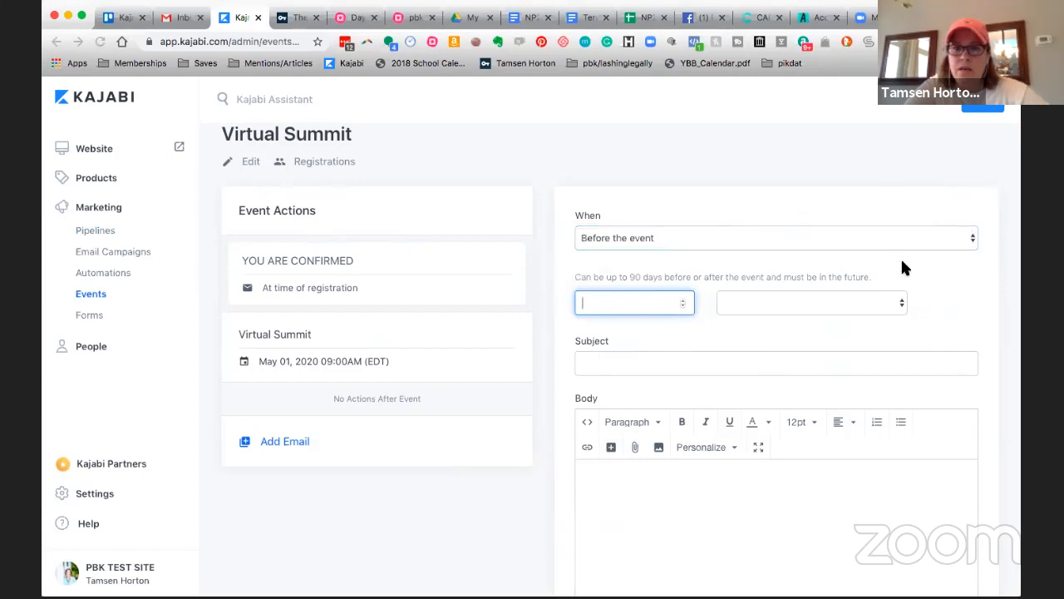
{"action": "left_click", "coordinate": [901, 304]}
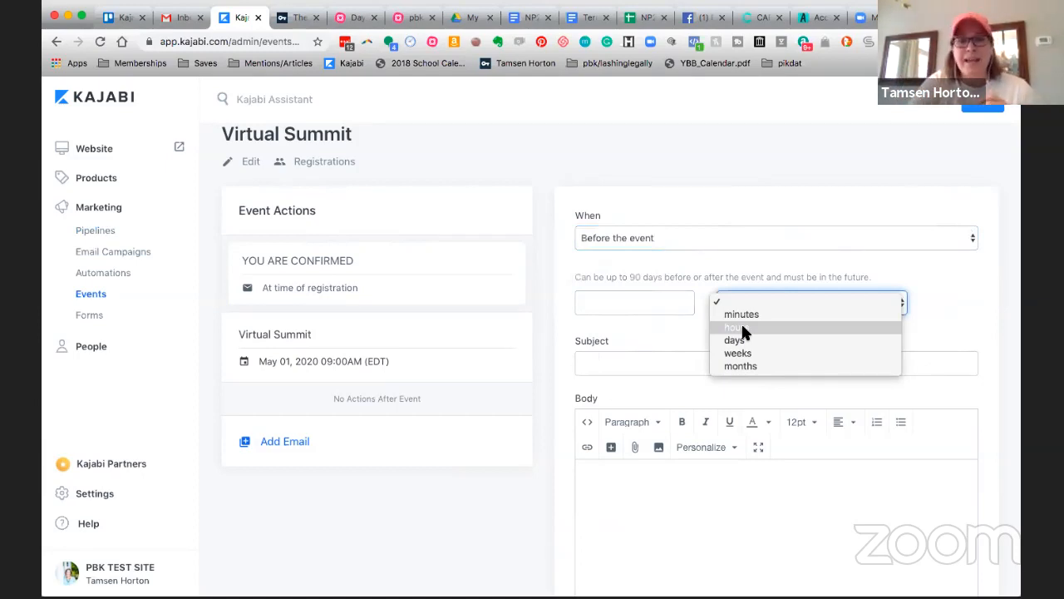
{"action": "left_click", "coordinate": [736, 327]}
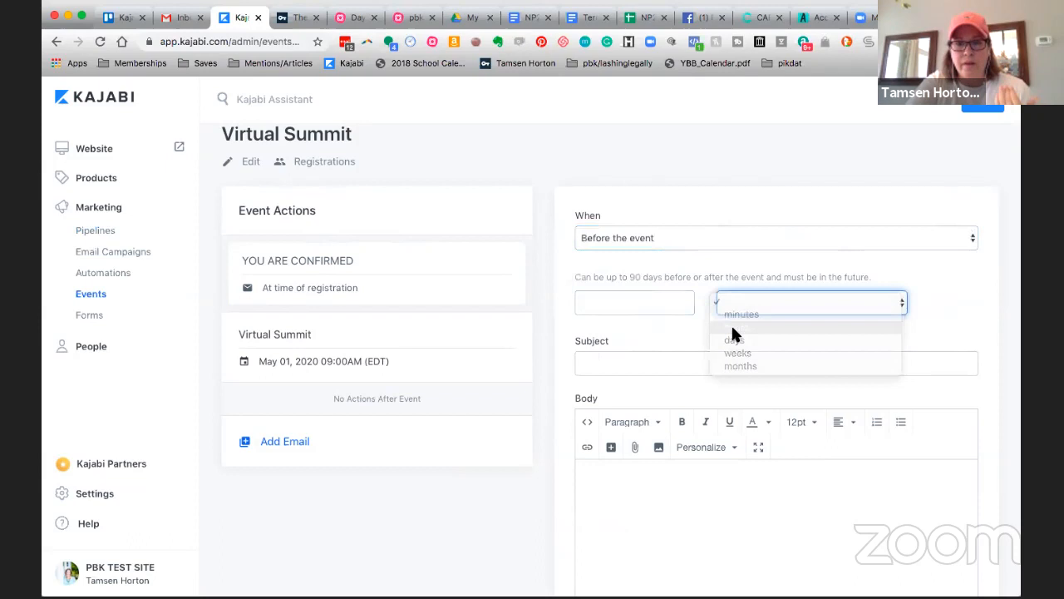
{"action": "left_click", "coordinate": [652, 304]}
{"action": "type", "text": "1"}
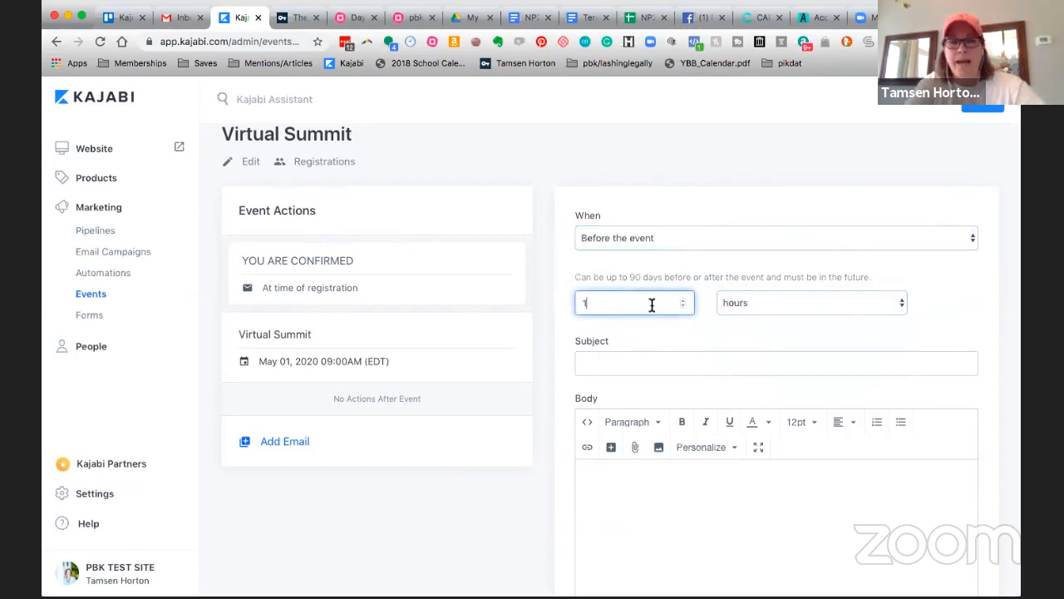
Enter "REMINDER 1 HOUR STARTS" as both the subject and the body of the email, and save it
{"action": "left_click", "coordinate": [658, 363]}
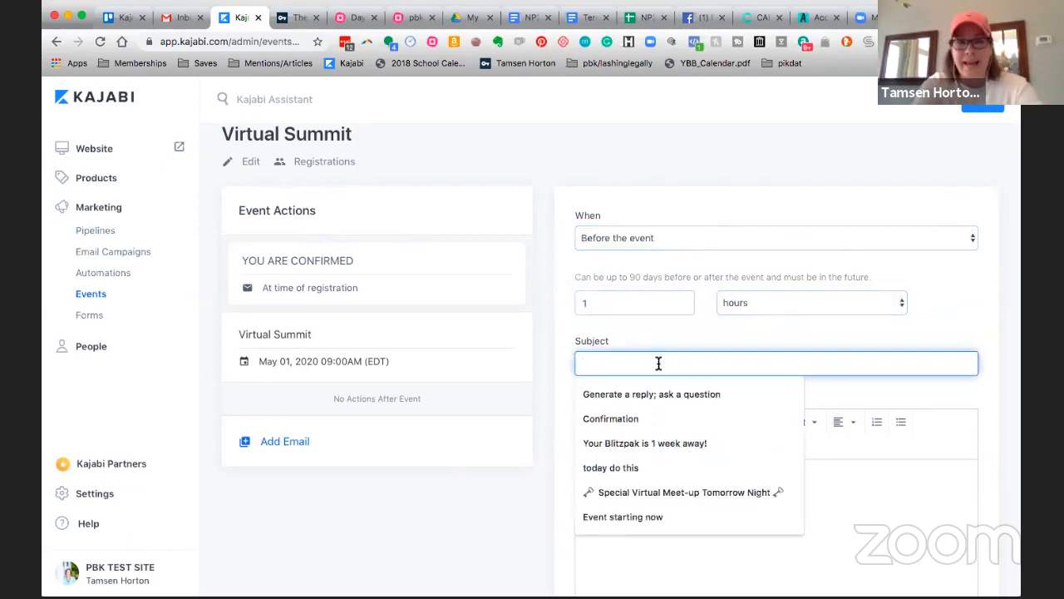
{"action": "type", "text": "REMINDER "}
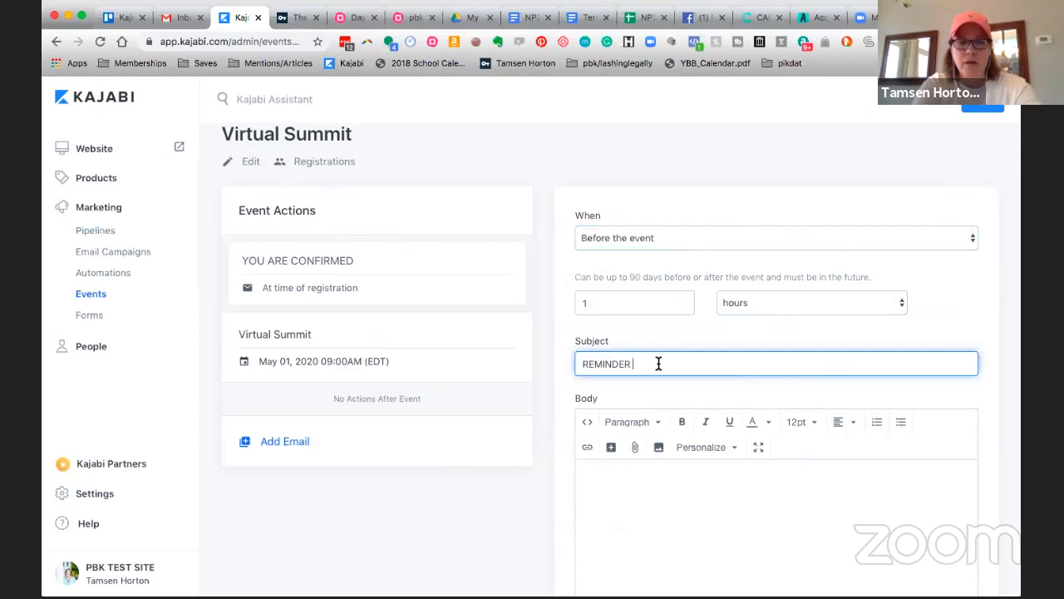
{"action": "type", "text": "1 HOUR STARTS"}
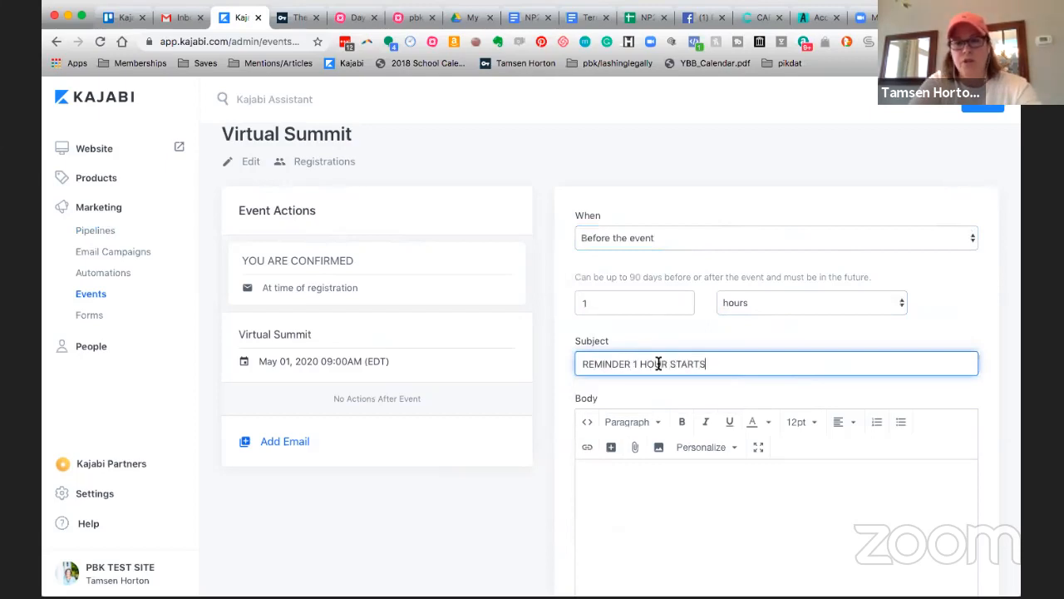
{"action": "left_click", "coordinate": [680, 475]}
{"action": "type", "text": "REMINDER"}
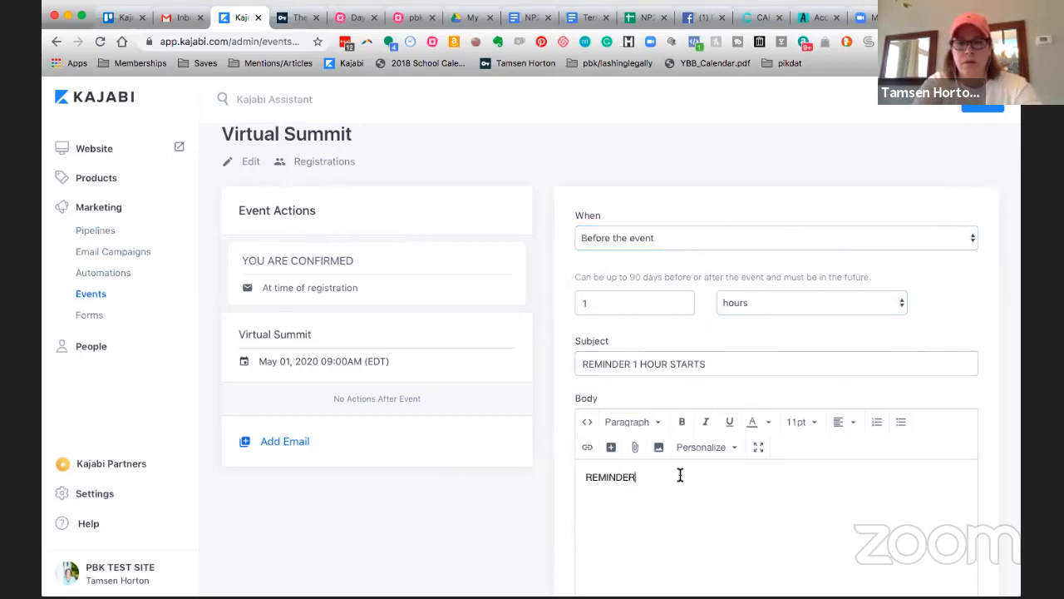
{"action": "type", "text": " 1 HOUR STARTS"}
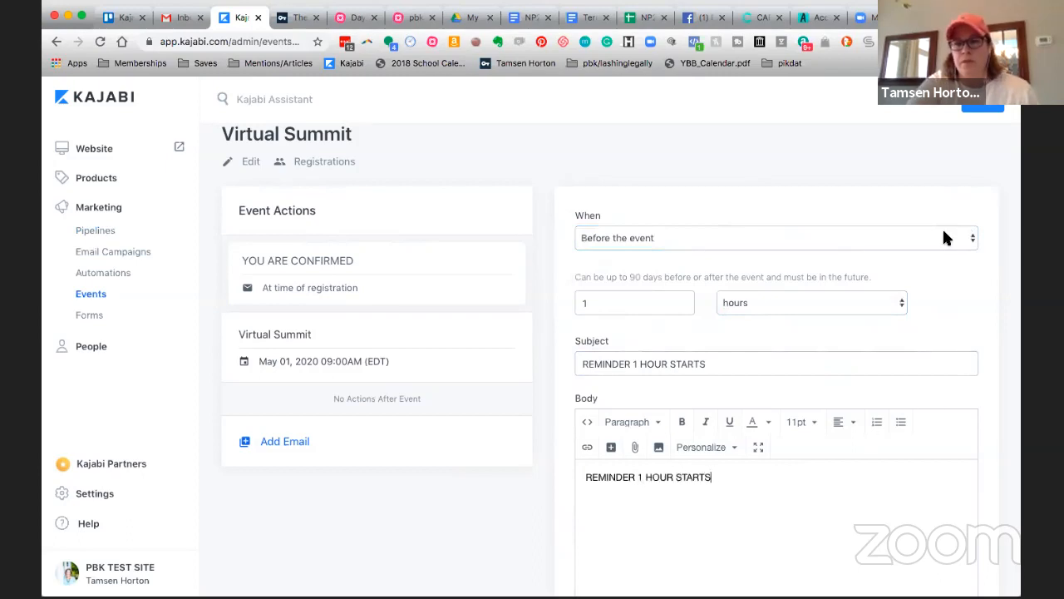
{"action": "left_click", "coordinate": [986, 106]}
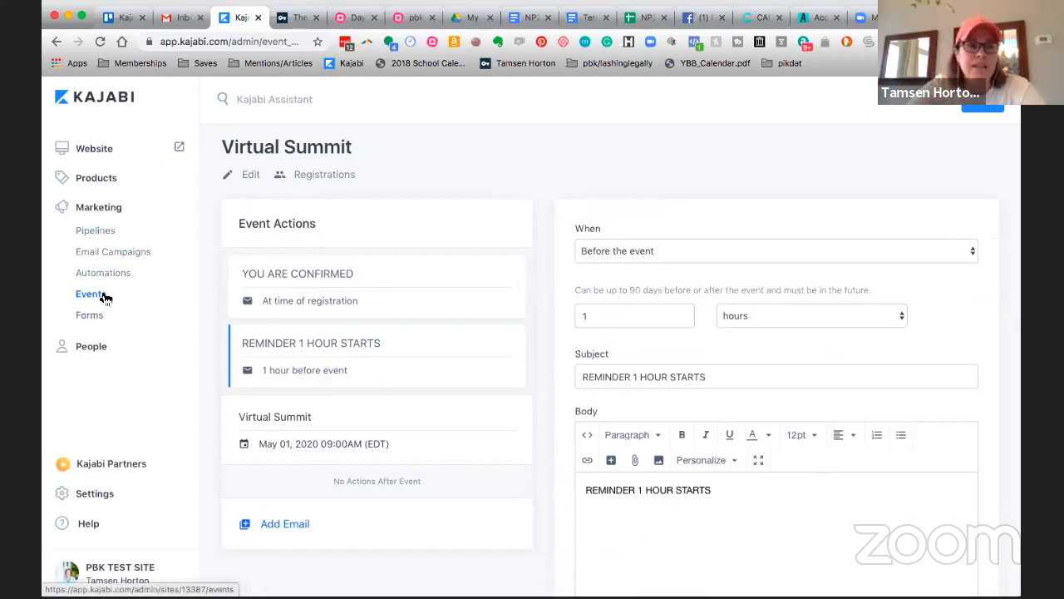
Start a new email broadcast campaign using the classic email editor instead of a template
{"action": "left_click", "coordinate": [127, 256]}
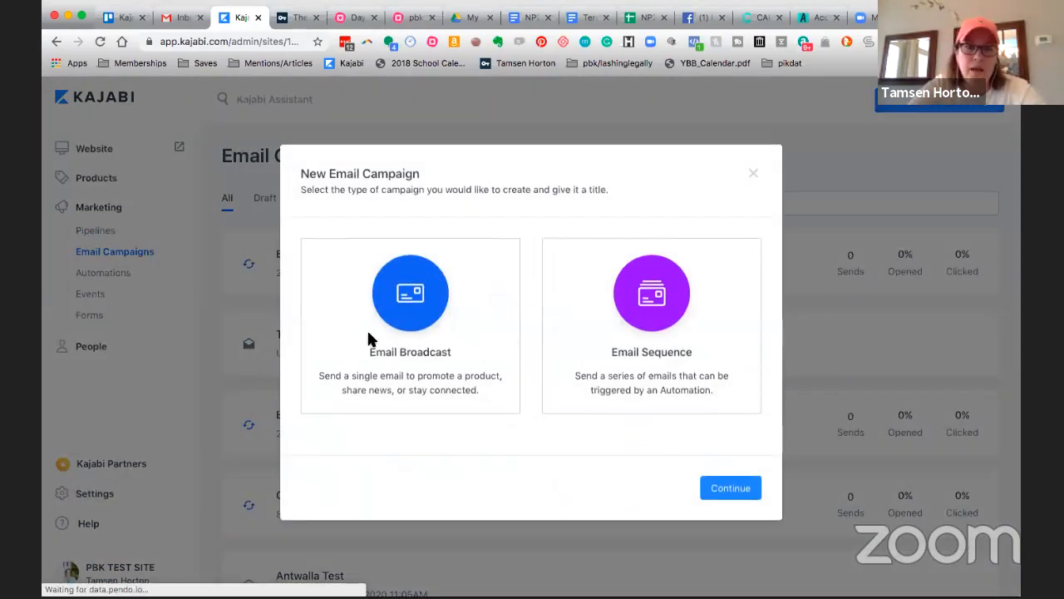
{"action": "left_click", "coordinate": [370, 341]}
{"action": "left_click", "coordinate": [728, 493]}
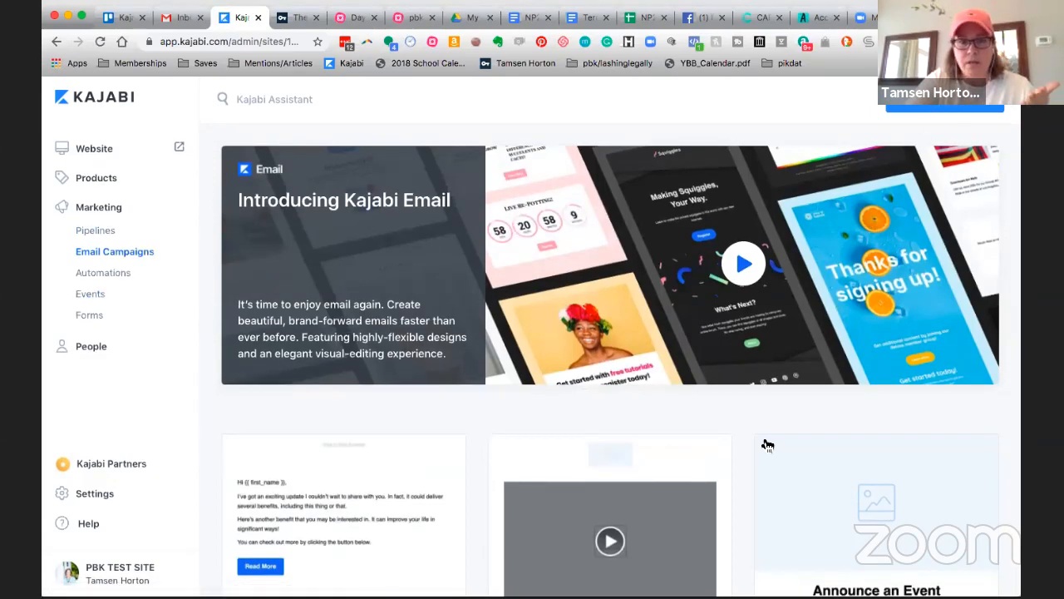
{"action": "scroll", "coordinate": [765, 443], "scroll_direction": "down", "scroll_amount": 3}
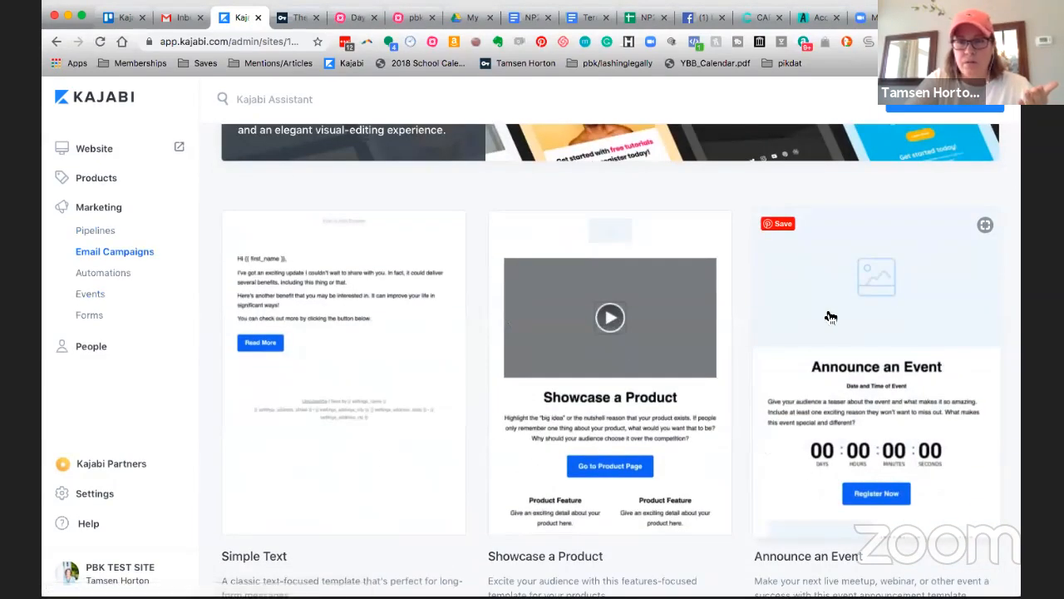
{"action": "scroll", "coordinate": [856, 250], "scroll_direction": "up", "scroll_amount": 3}
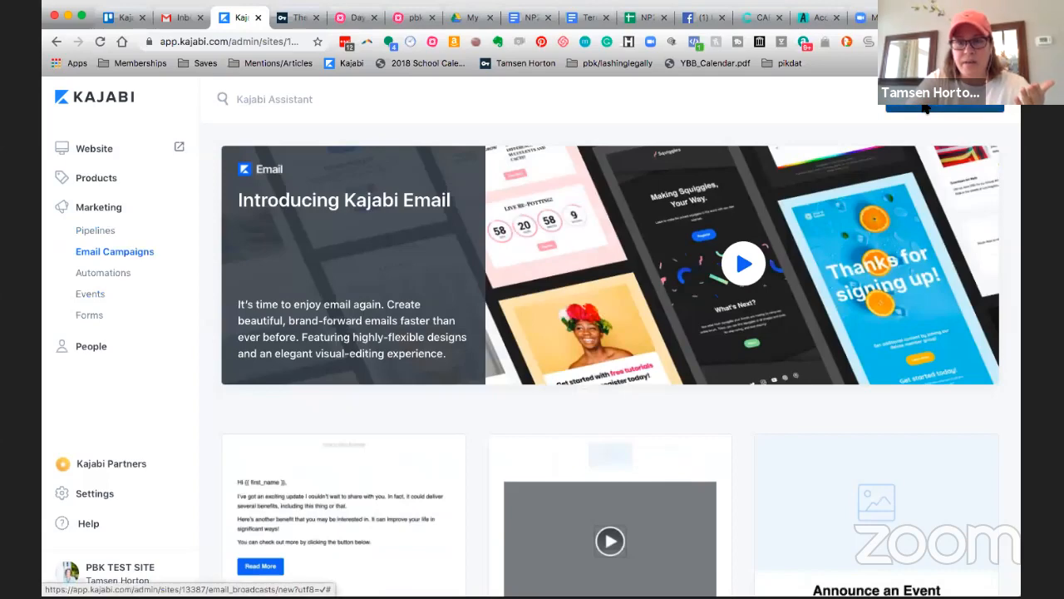
{"action": "left_click", "coordinate": [908, 114]}
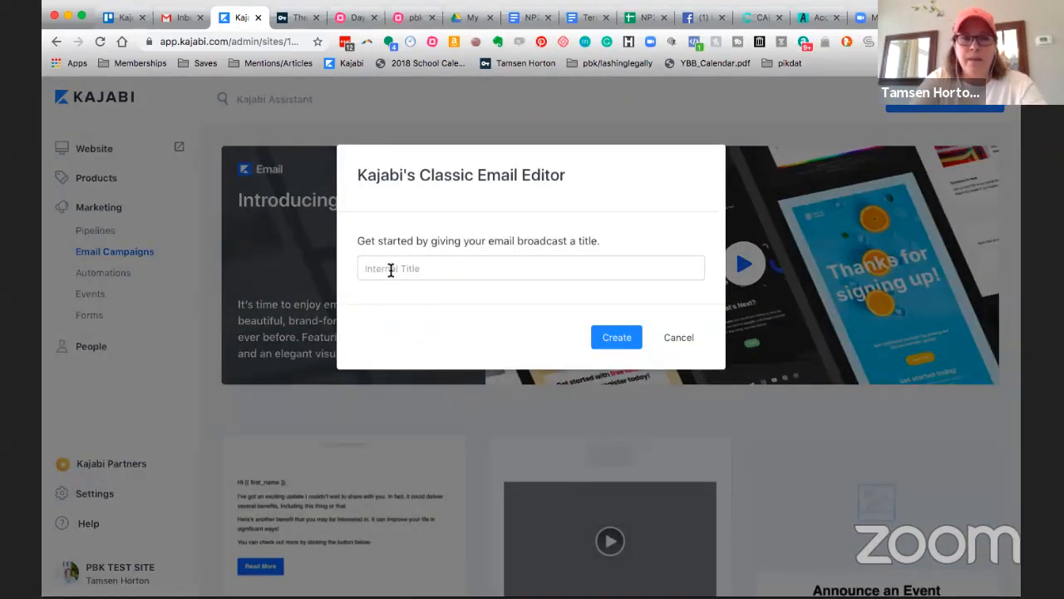
Give the broadcast the internal title "SPEAKER 5 REMINDER FOR WED 3PM EDT" and create it
{"action": "left_click", "coordinate": [390, 268]}
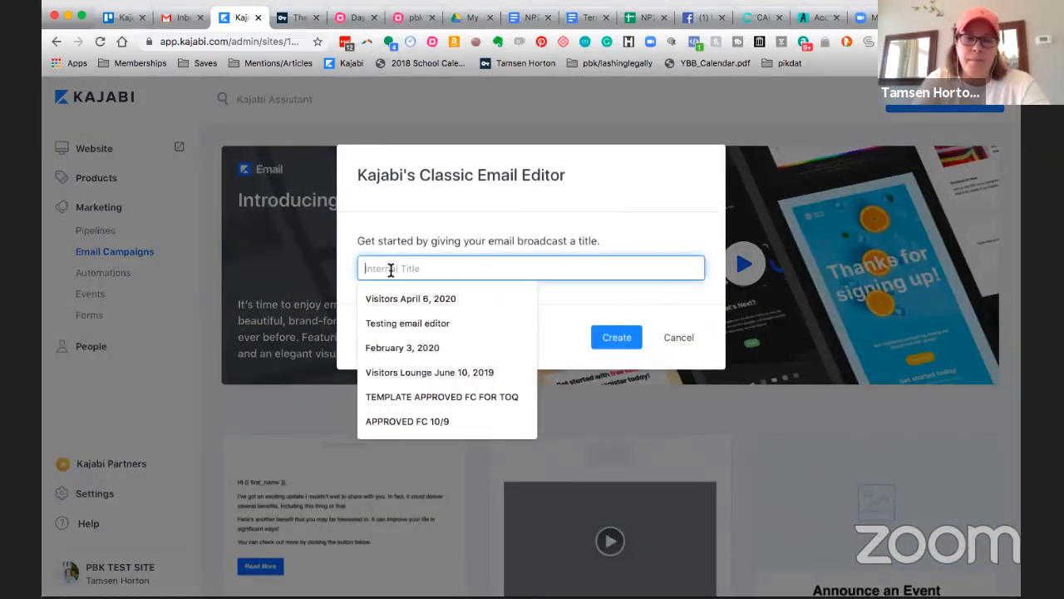
{"action": "type", "text": "SPEAKER "}
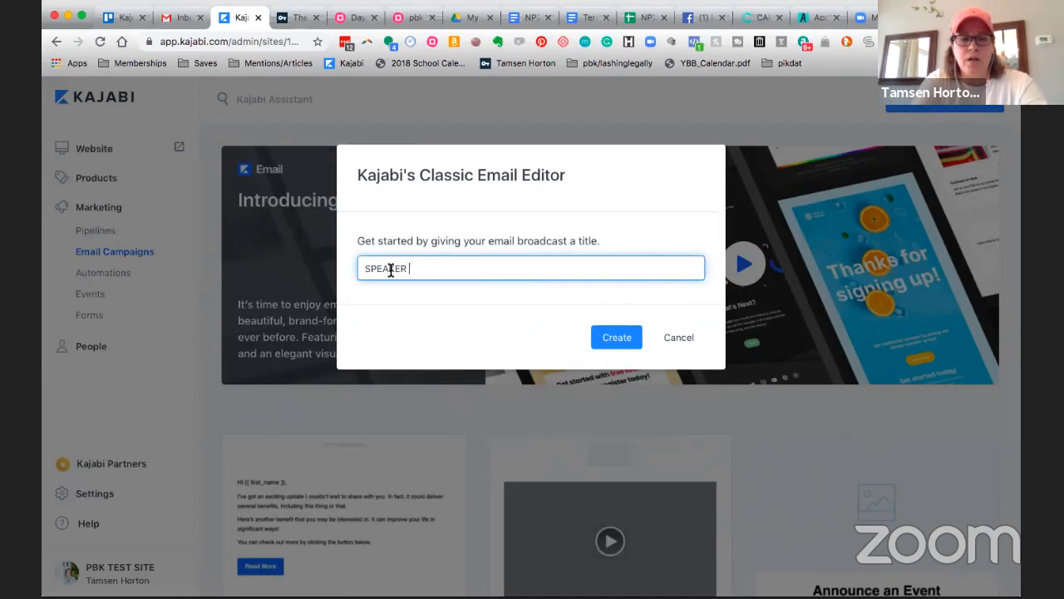
{"action": "type", "text": "5 REMINDER"}
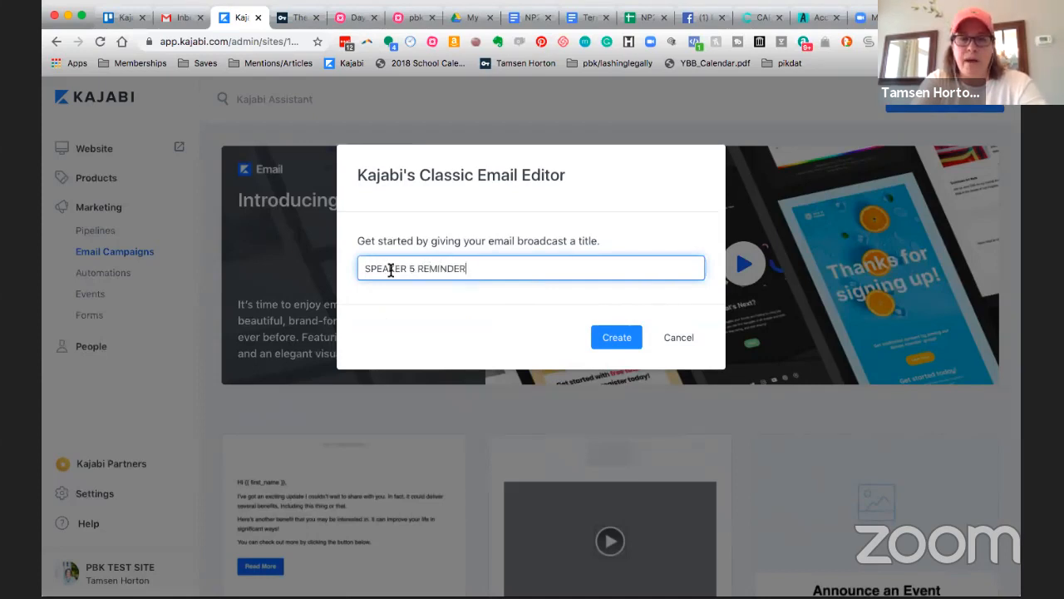
{"action": "type", "text": " FOR WED"}
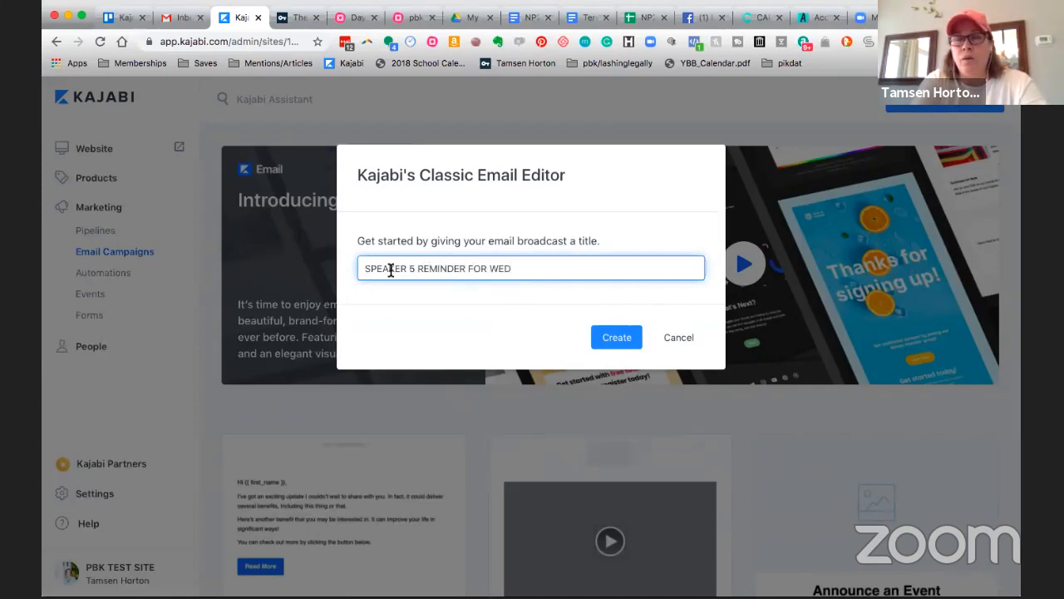
{"action": "type", "text": " 3PM"}
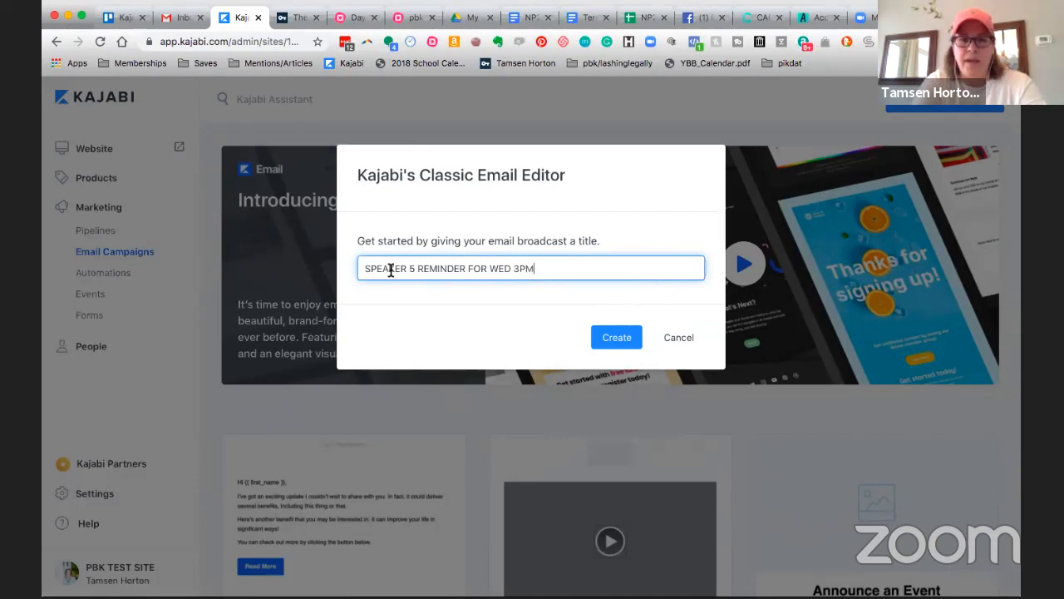
{"action": "type", "text": " EDT"}
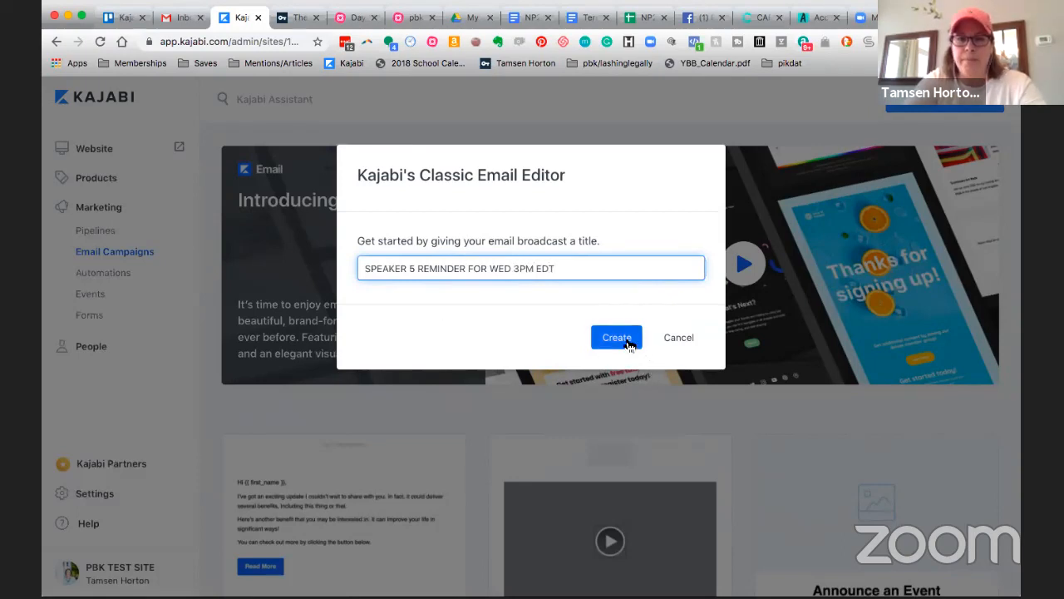
{"action": "left_click", "coordinate": [627, 339]}
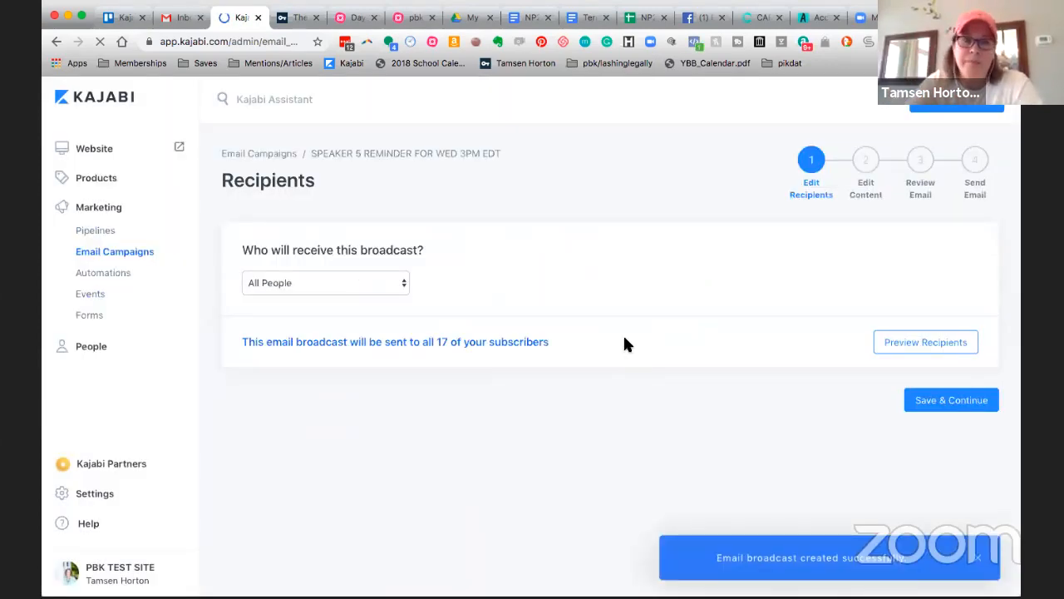
Review the available recipient segments, keep All People, and save the recipients to continue to the content
{"action": "left_click", "coordinate": [401, 287]}
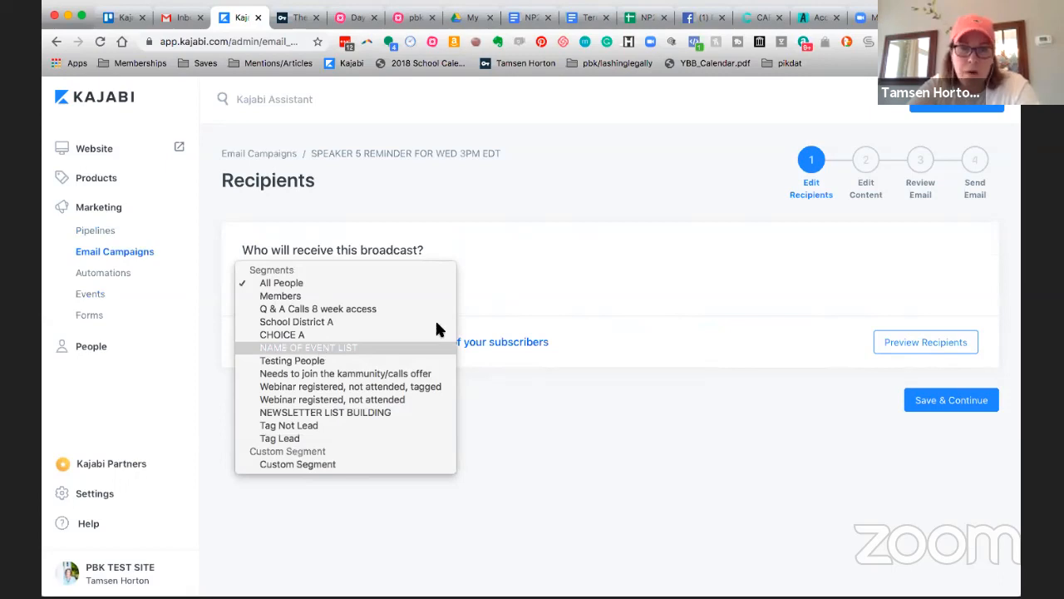
{"action": "left_click", "coordinate": [654, 272]}
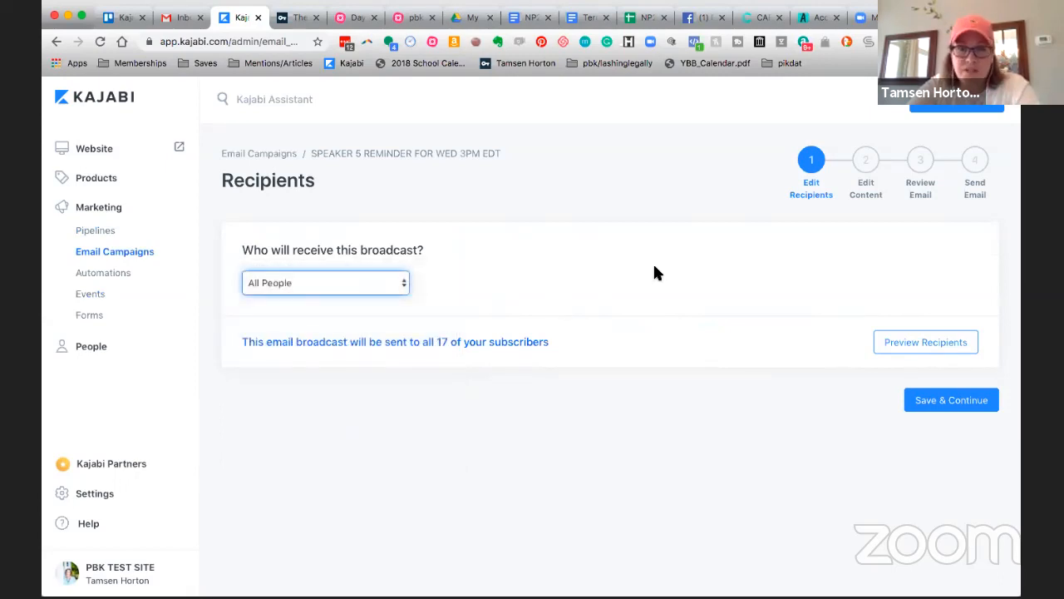
{"action": "left_click", "coordinate": [942, 106]}
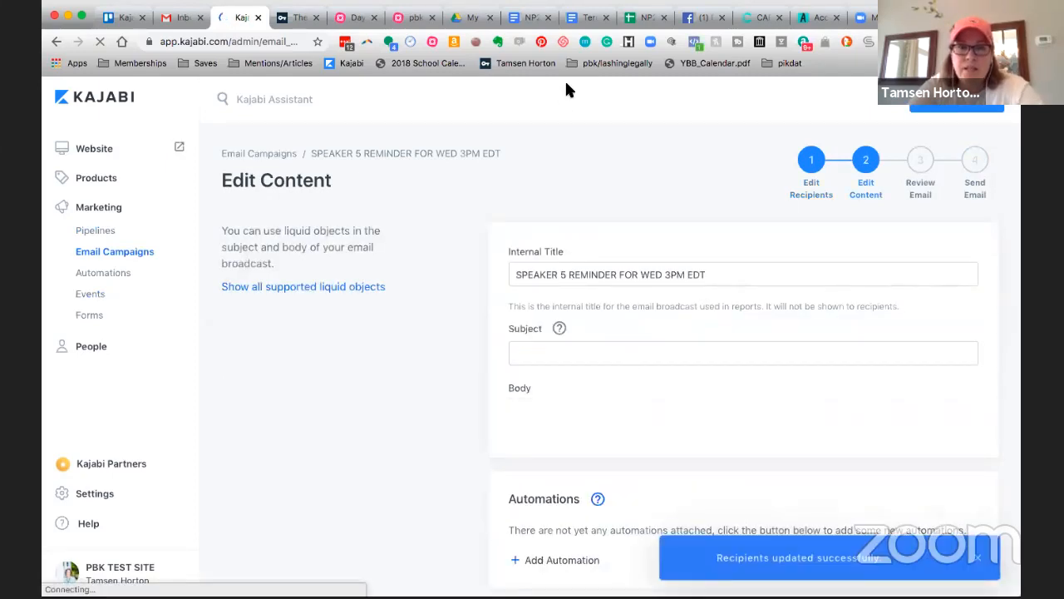
Set the broadcast's subject to "SPEAKER 5 GOING LIVE IN ONE HOUR"
{"action": "left_click", "coordinate": [542, 353]}
{"action": "type", "text": "SPEA"}
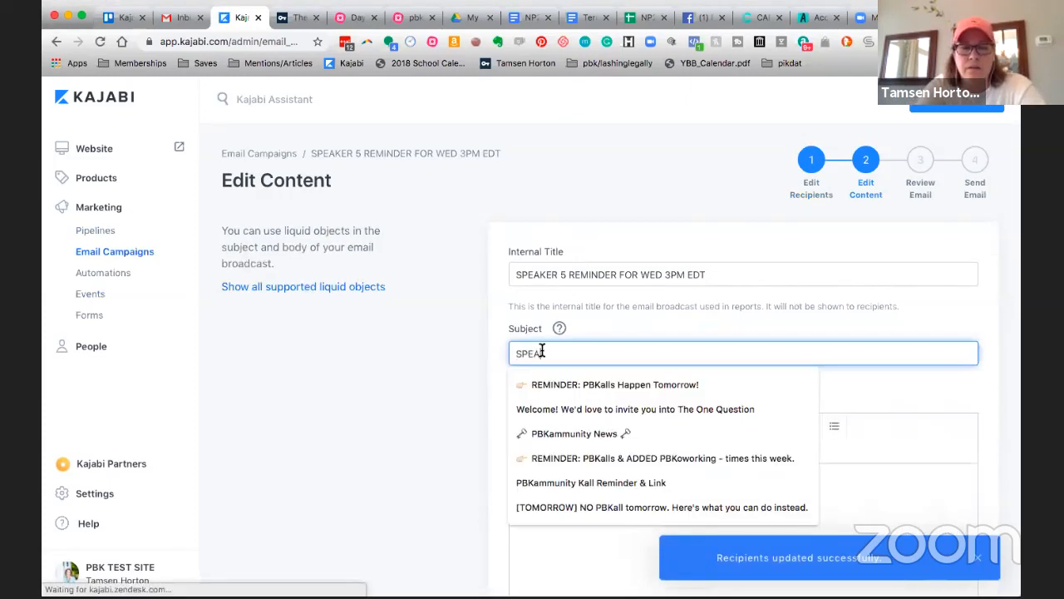
{"action": "type", "text": "KER 5 GOING LIV"}
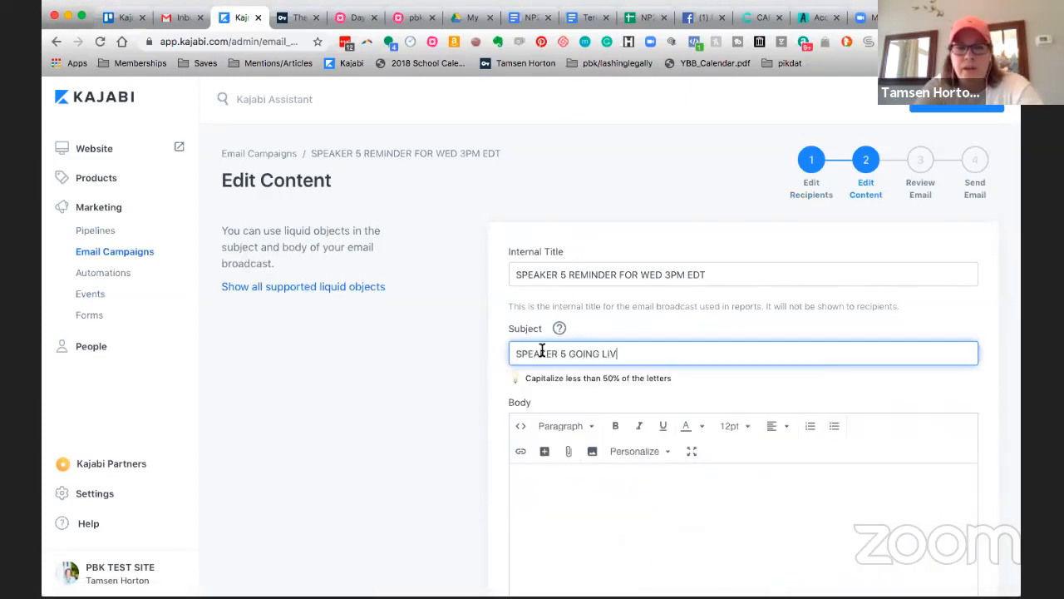
{"action": "type", "text": "E IN ONE HOUR"}
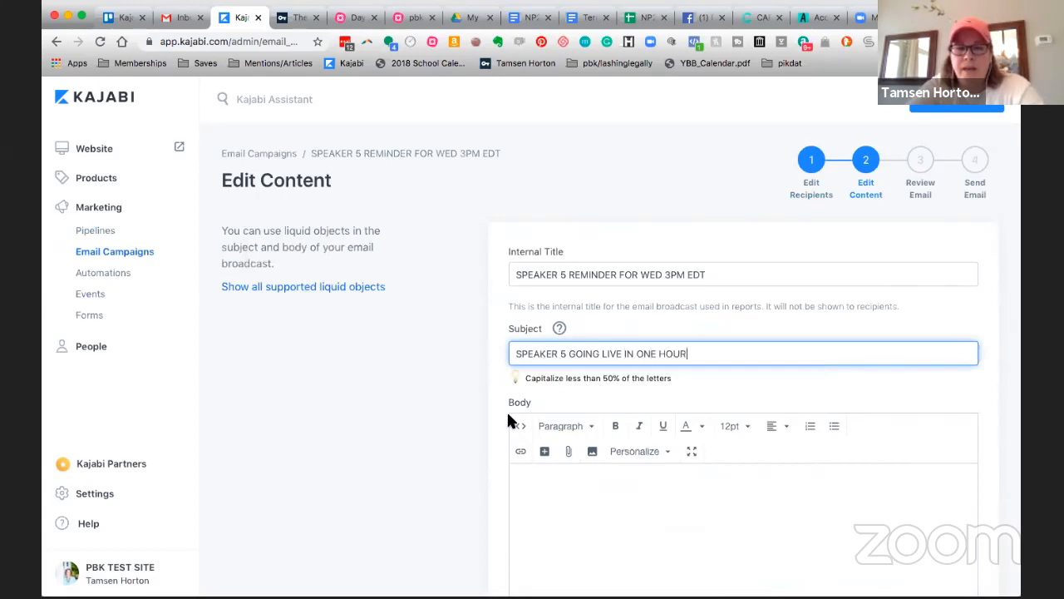
Write "SPEAKER 5 GOING LIVE IN AN HOUR" as the broadcast's body text
{"action": "scroll", "coordinate": [541, 424], "scroll_direction": "down", "scroll_amount": 2}
{"action": "left_click", "coordinate": [544, 427]}
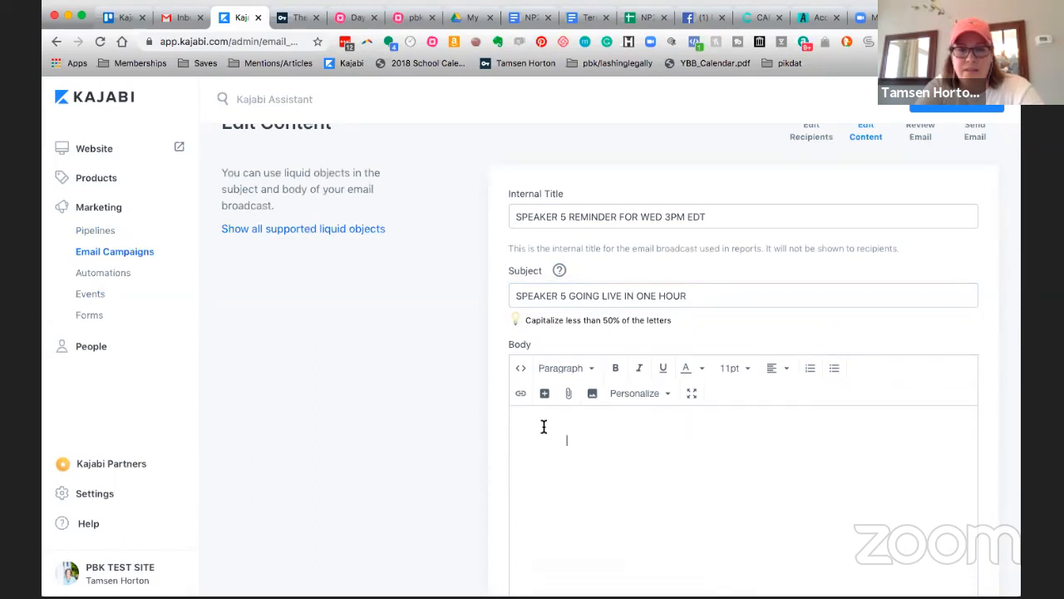
{"action": "type", "text": "SPEAKER 5"}
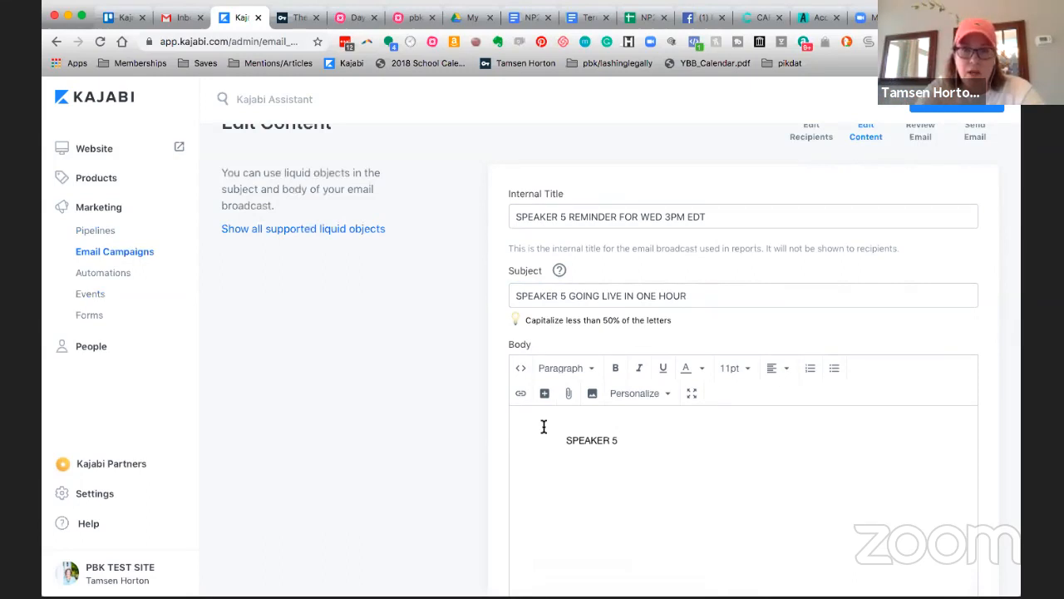
{"action": "type", "text": "GOING L"}
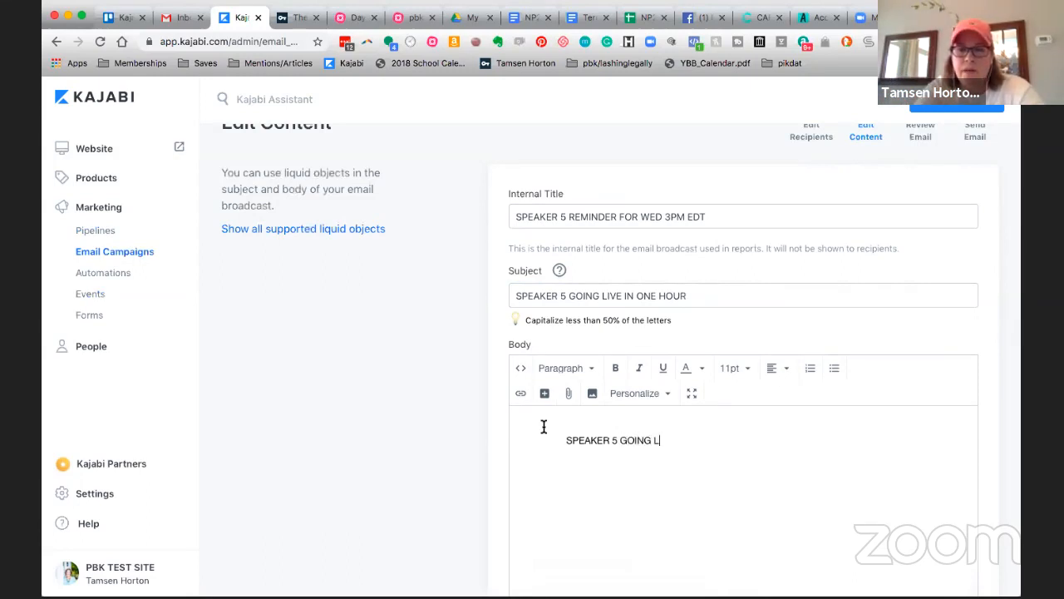
{"action": "type", "text": "IVE IN AN HOUR"}
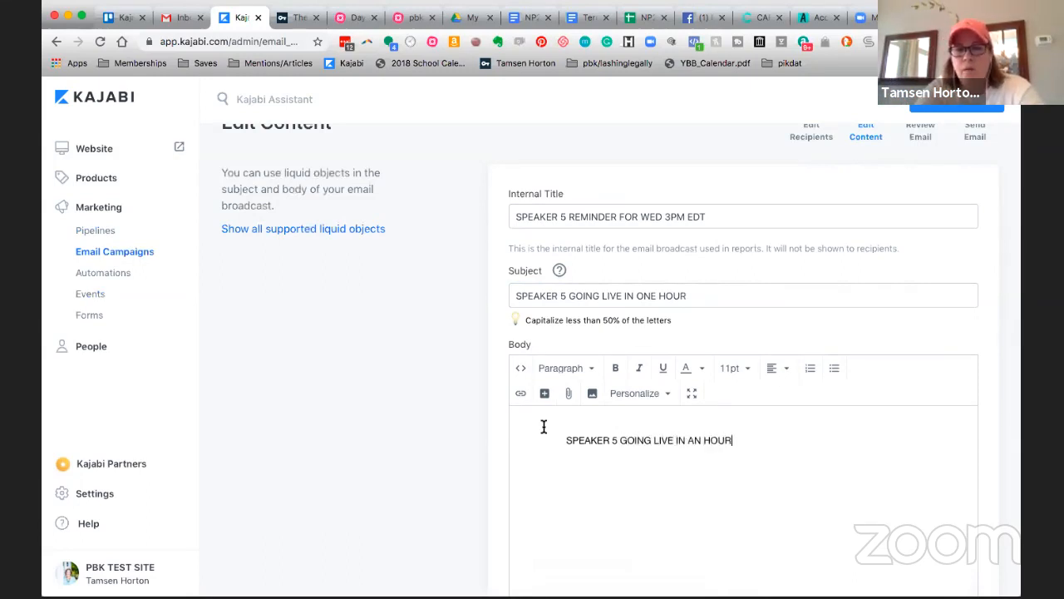
Save the broadcast content, continue past the review to the sending options, and keep the email as a draft
{"action": "left_click", "coordinate": [940, 112]}
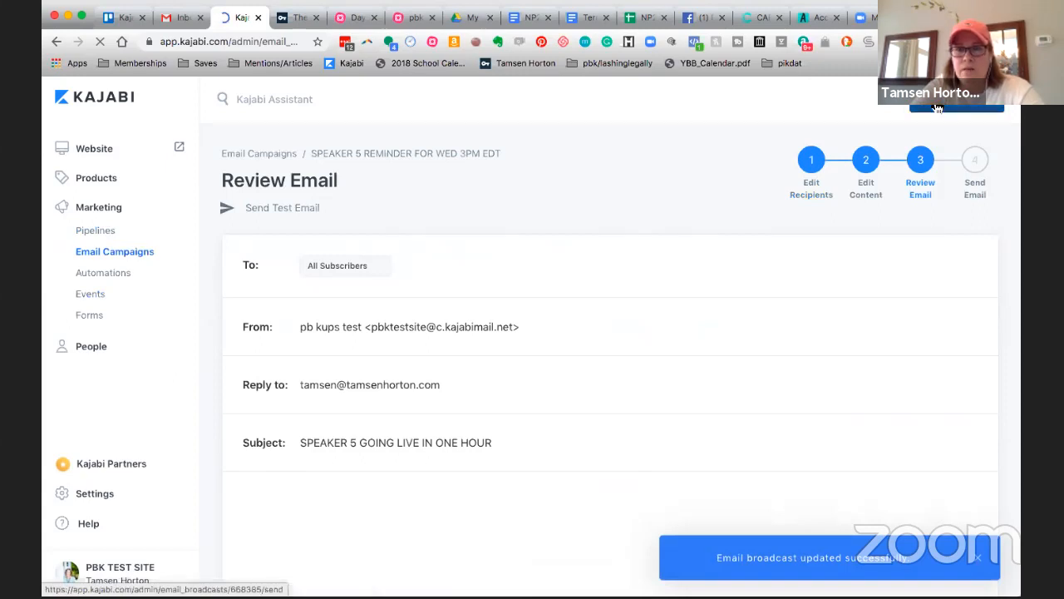
{"action": "left_click", "coordinate": [938, 109]}
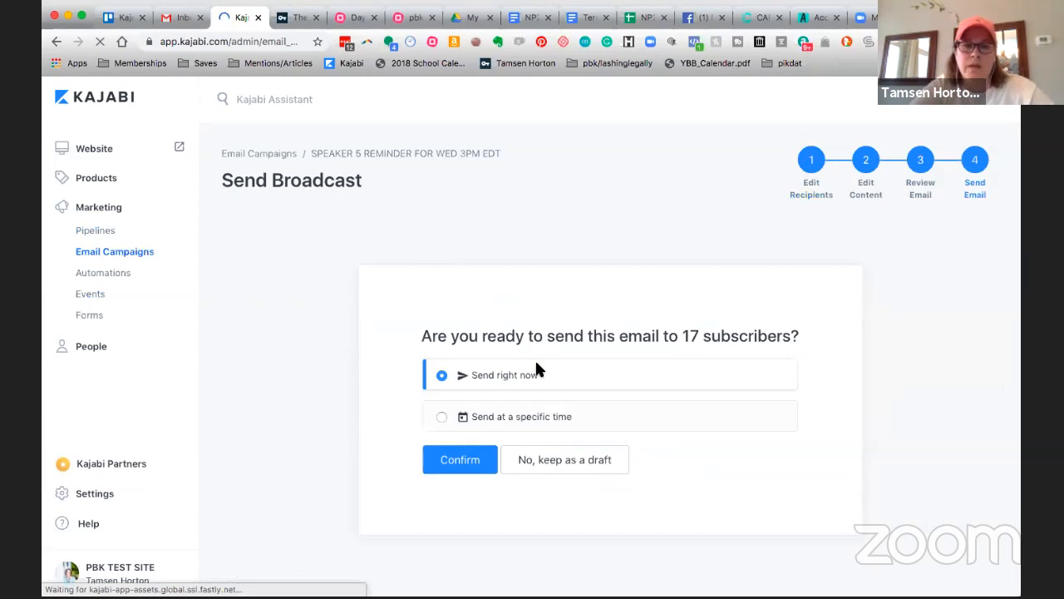
{"action": "left_click", "coordinate": [565, 460]}
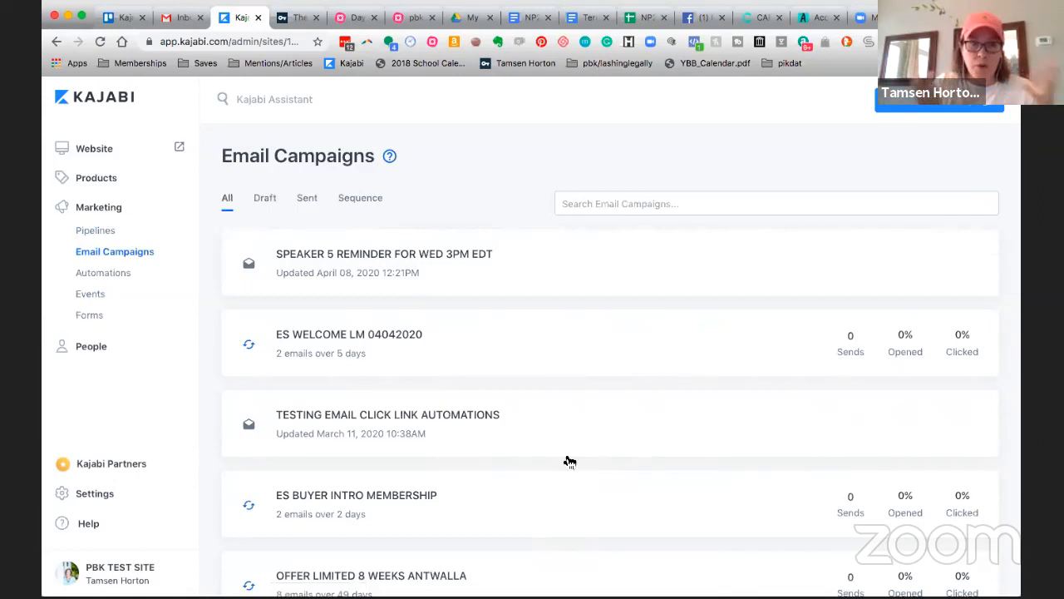
Reopen the "SPEAKER 5 REMINDER FOR WED 3PM EDT" draft and go through its content and review stages to the sending options
{"action": "left_click", "coordinate": [417, 100]}
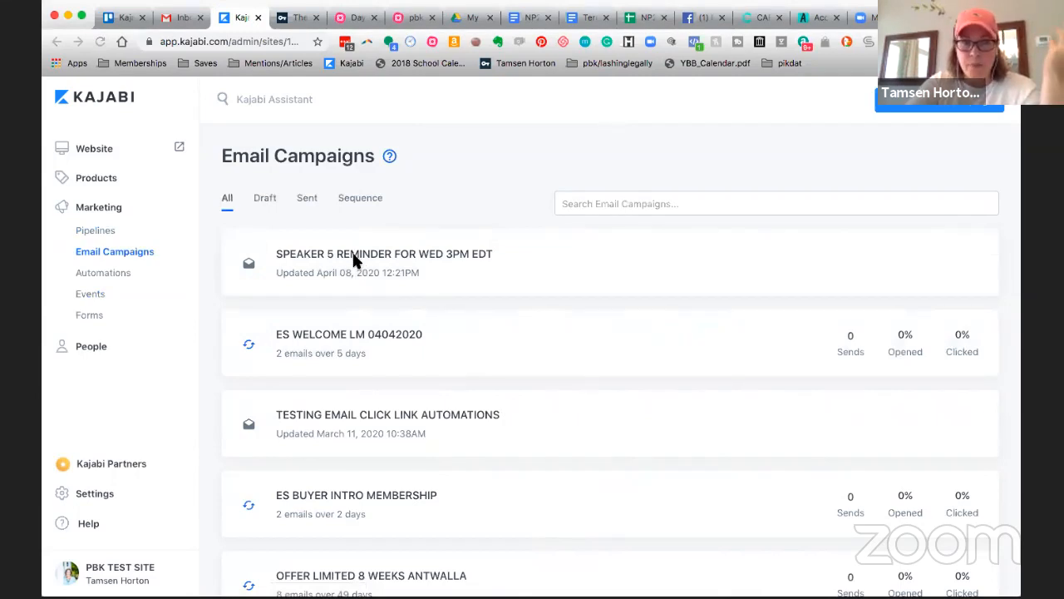
{"action": "left_click", "coordinate": [398, 259]}
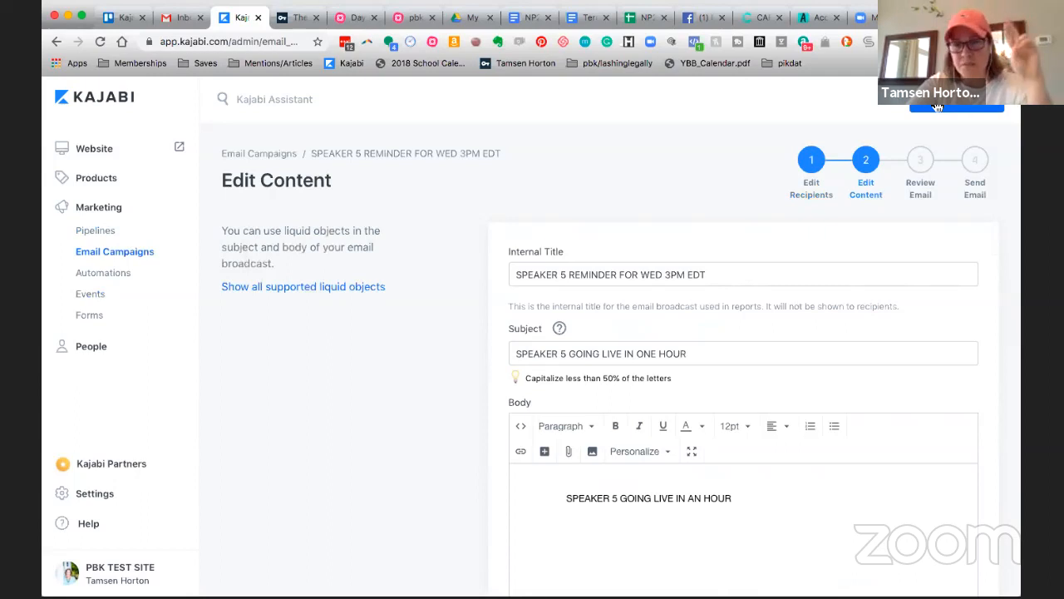
{"action": "left_click", "coordinate": [937, 108]}
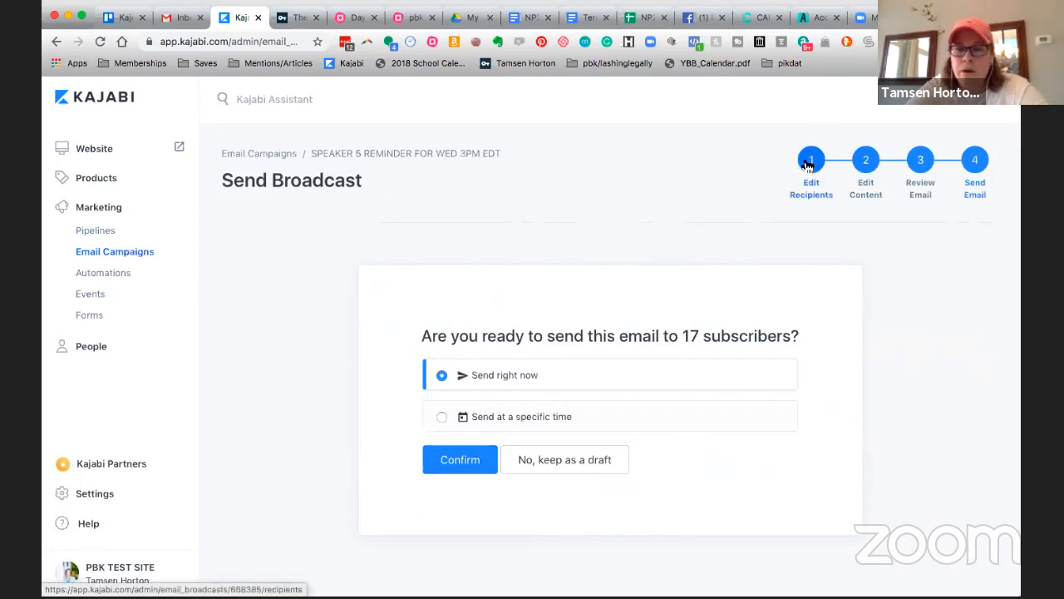
{"action": "left_click", "coordinate": [921, 168]}
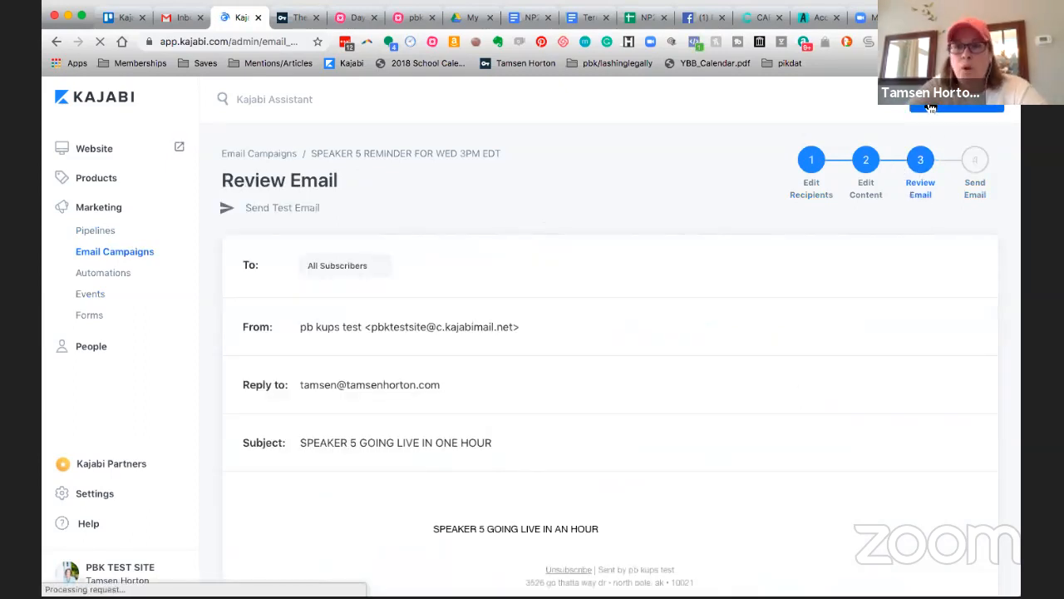
{"action": "left_click", "coordinate": [931, 108]}
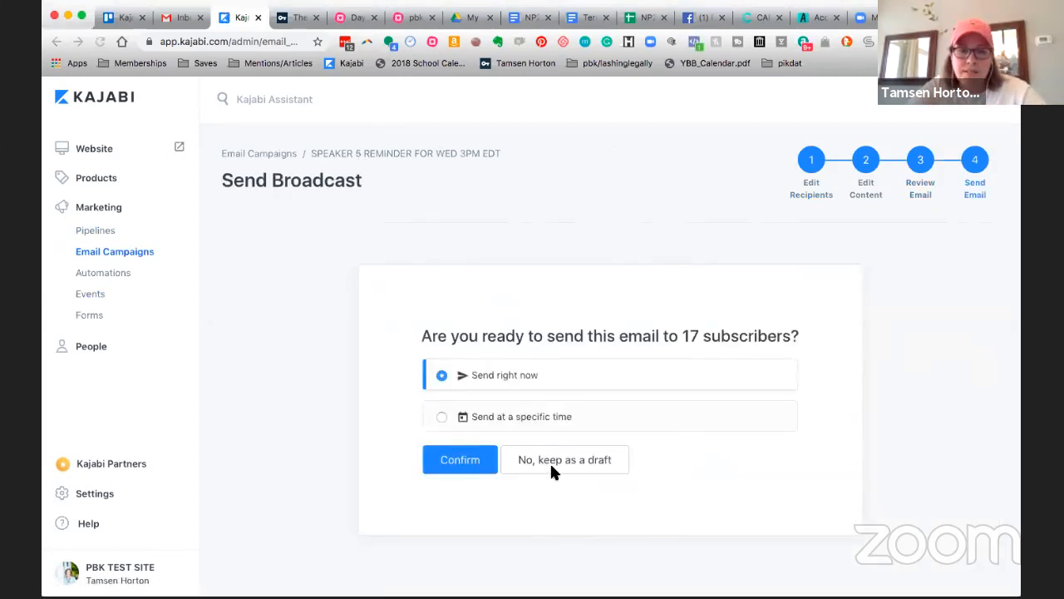
Try scheduling the broadcast for a specific time, May 1, 2020 at 2:00 PM, and cancel the date selection
{"action": "left_click", "coordinate": [441, 418]}
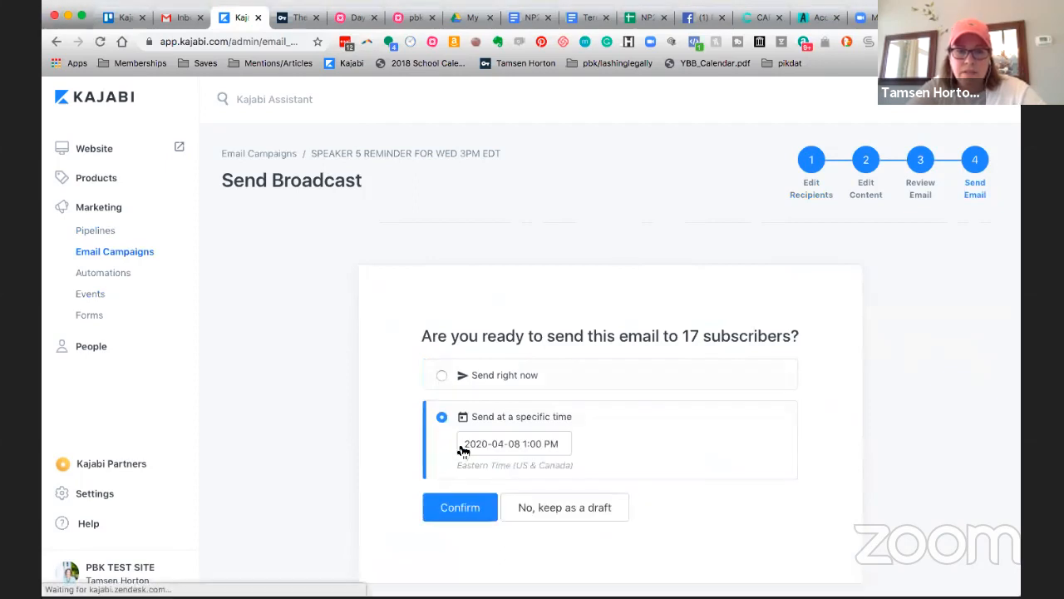
{"action": "left_click", "coordinate": [496, 443]}
{"action": "scroll", "coordinate": [563, 441], "scroll_direction": "down", "scroll_amount": 4}
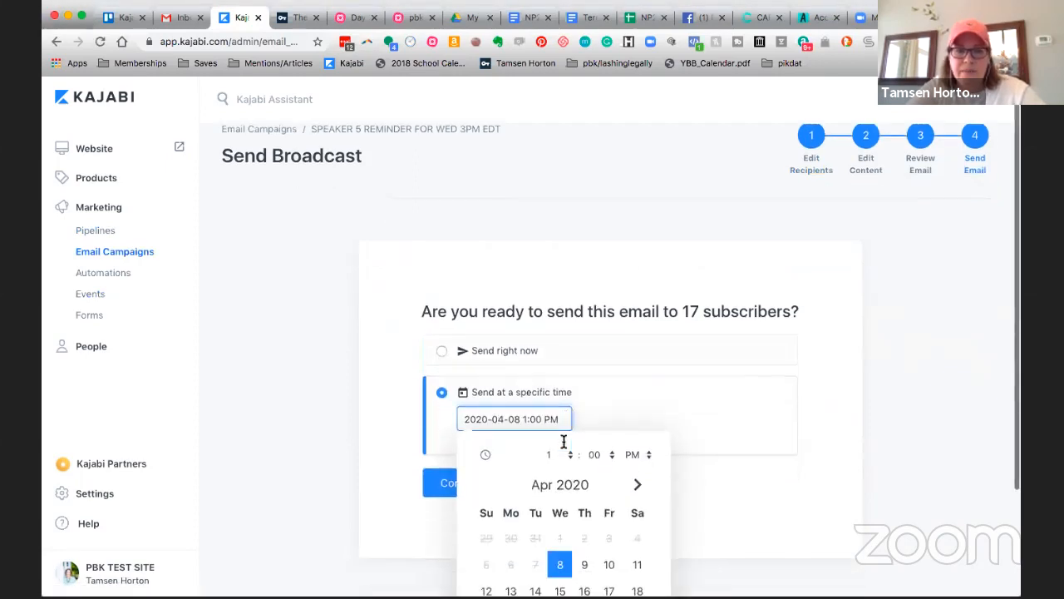
{"action": "left_click", "coordinate": [641, 348]}
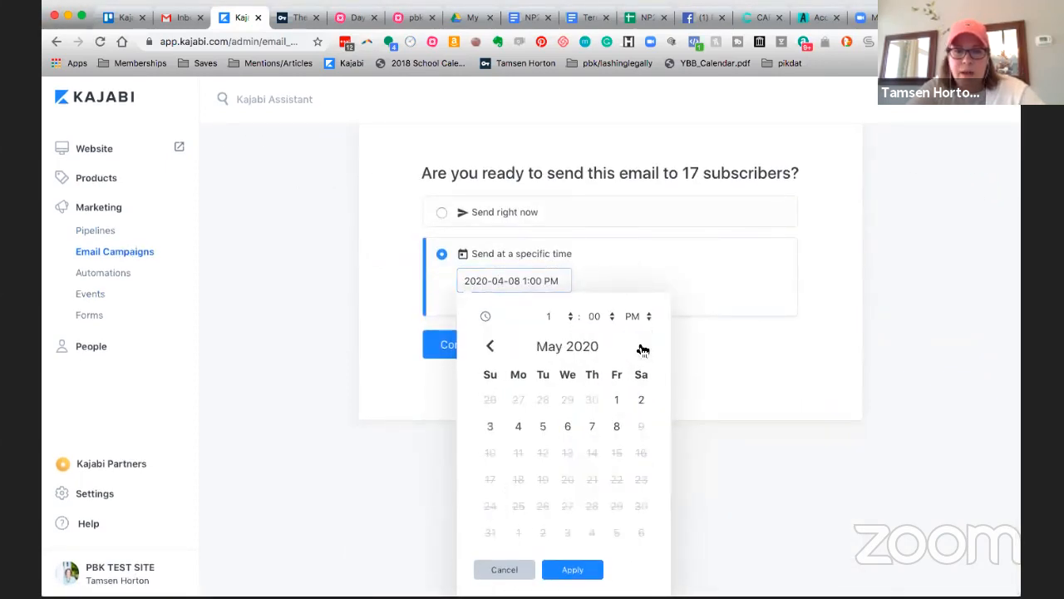
{"action": "left_click", "coordinate": [616, 400]}
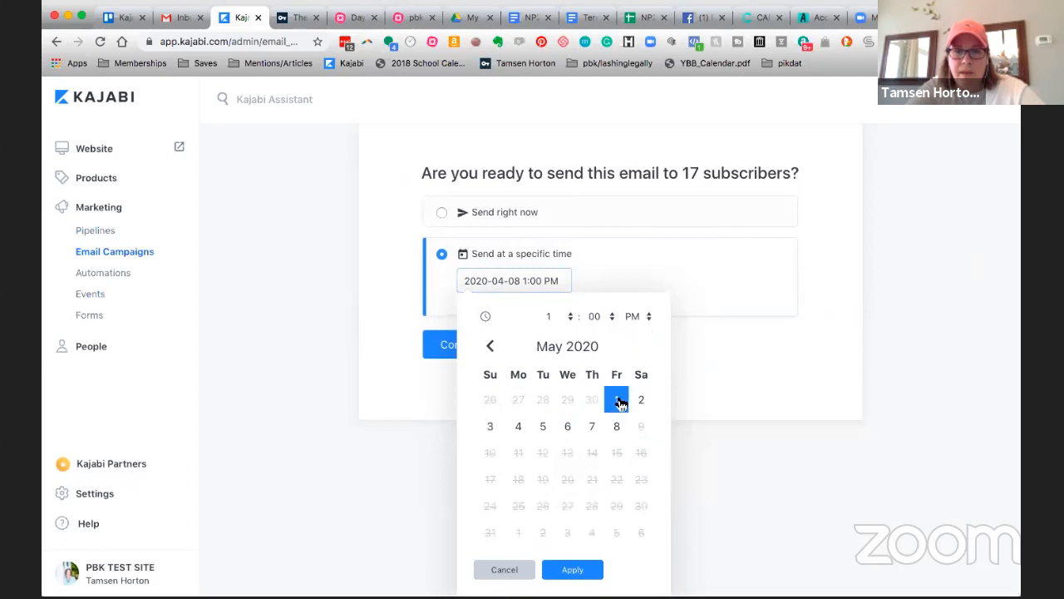
{"action": "left_click", "coordinate": [570, 321]}
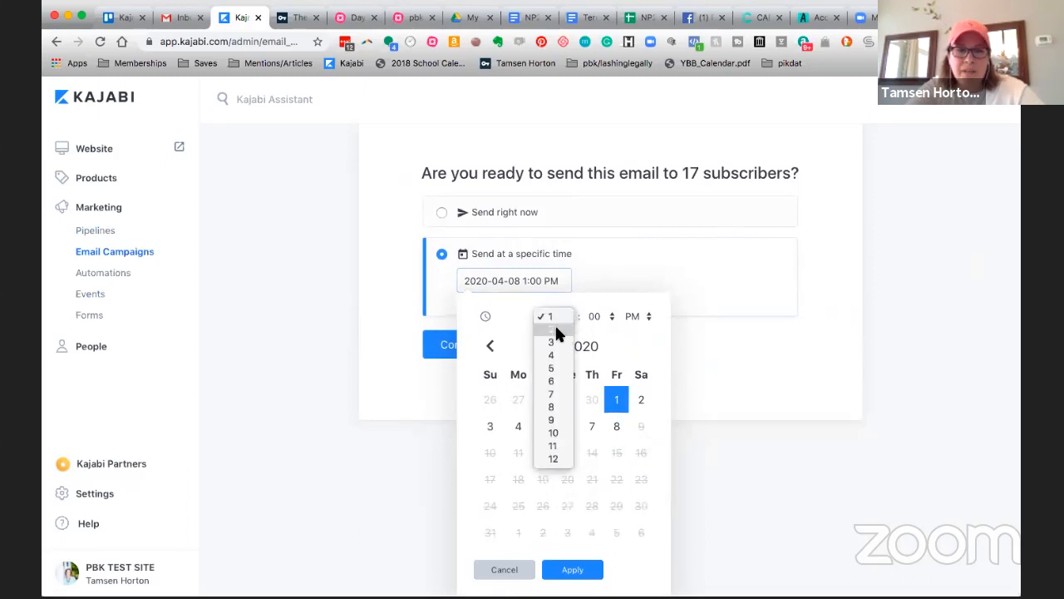
{"action": "left_click", "coordinate": [555, 329]}
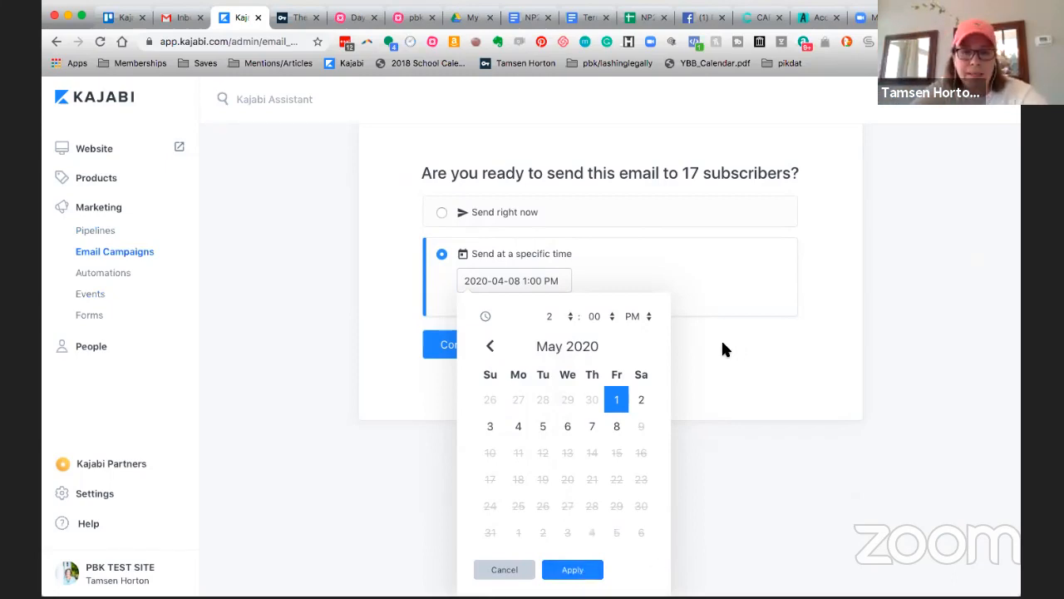
{"action": "left_click", "coordinate": [506, 570]}
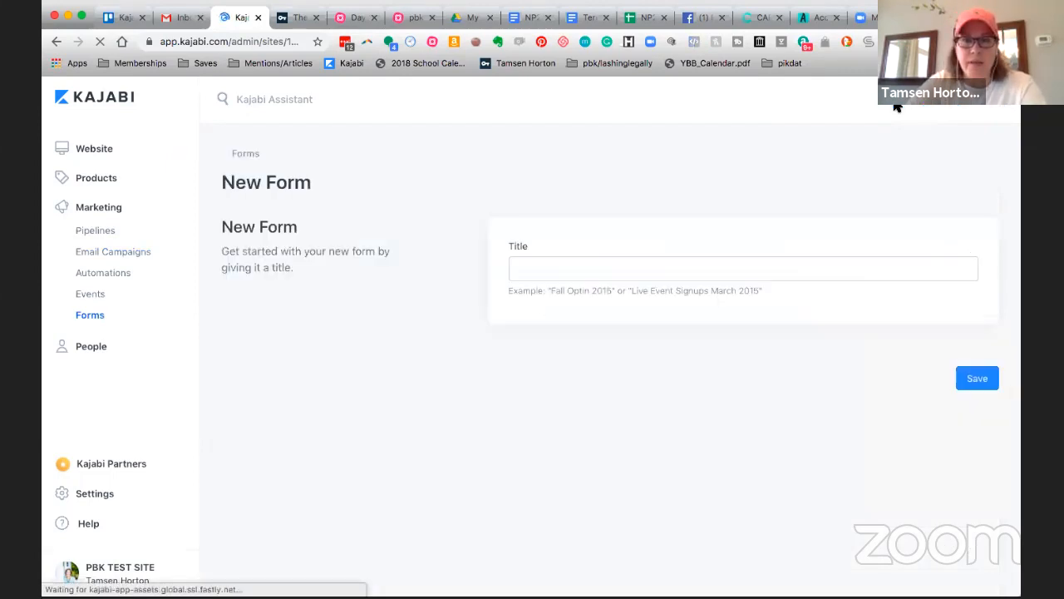
Title the new form "OPTIN LM VIRTUAL SUMMIT" and save it
{"action": "left_click", "coordinate": [525, 267]}
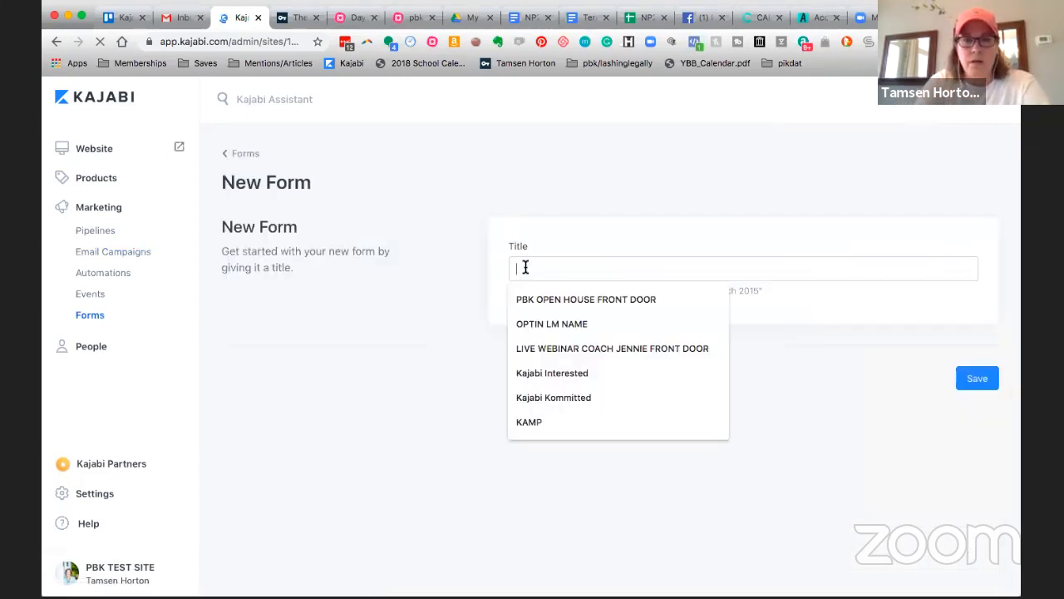
{"action": "type", "text": "OOPTIN"}
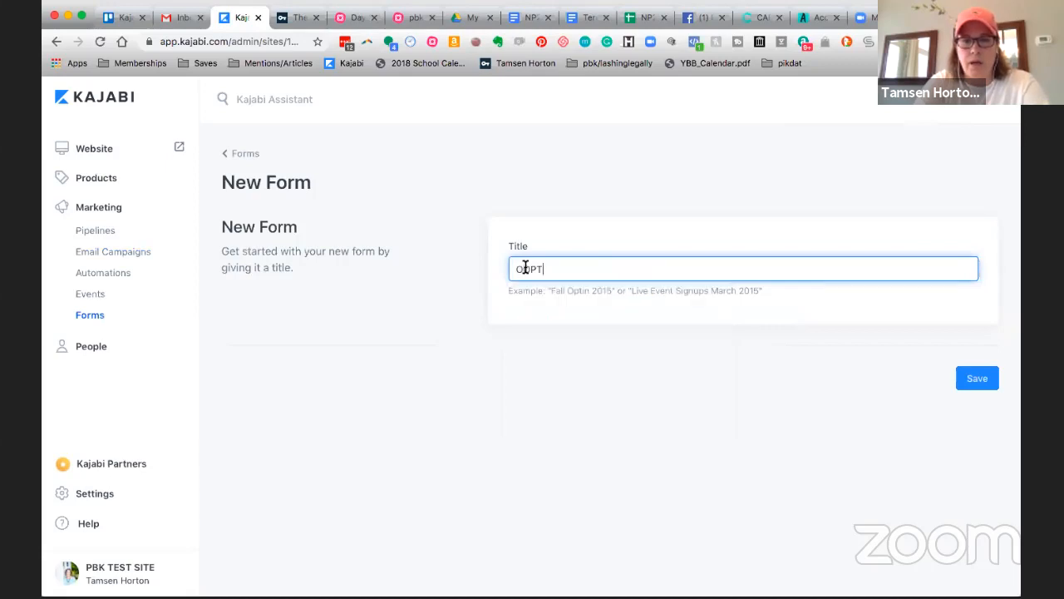
{"action": "key", "text": "BackSpace"}
{"action": "key", "text": "BackSpace"}
{"action": "key", "text": "BackSpace"}
{"action": "key", "text": "BackSpace"}
{"action": "key", "text": "BackSpace"}
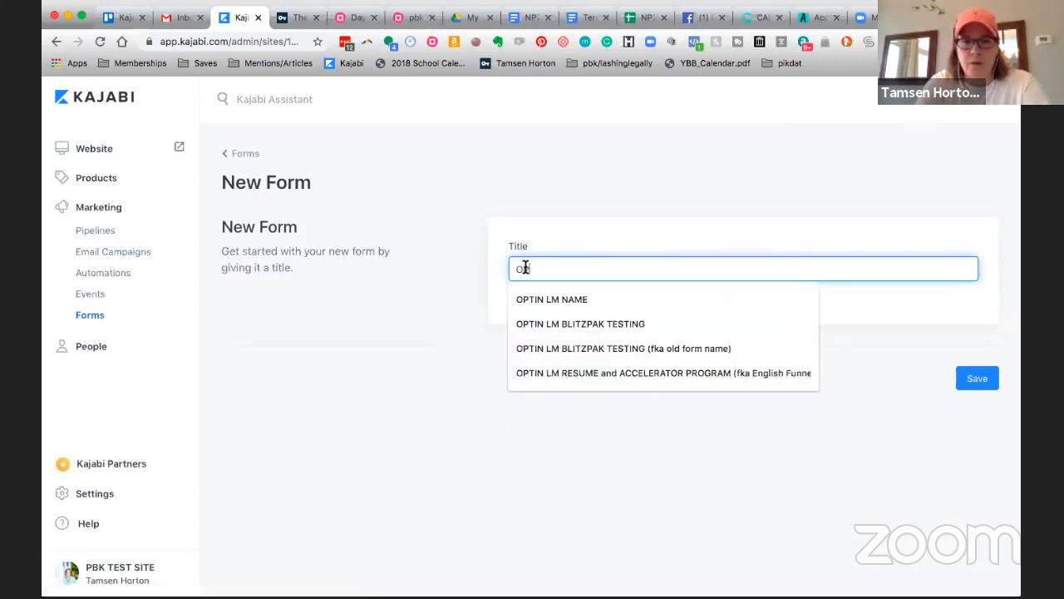
{"action": "type", "text": "PTIN LM VIRTUAL SUMMIT"}
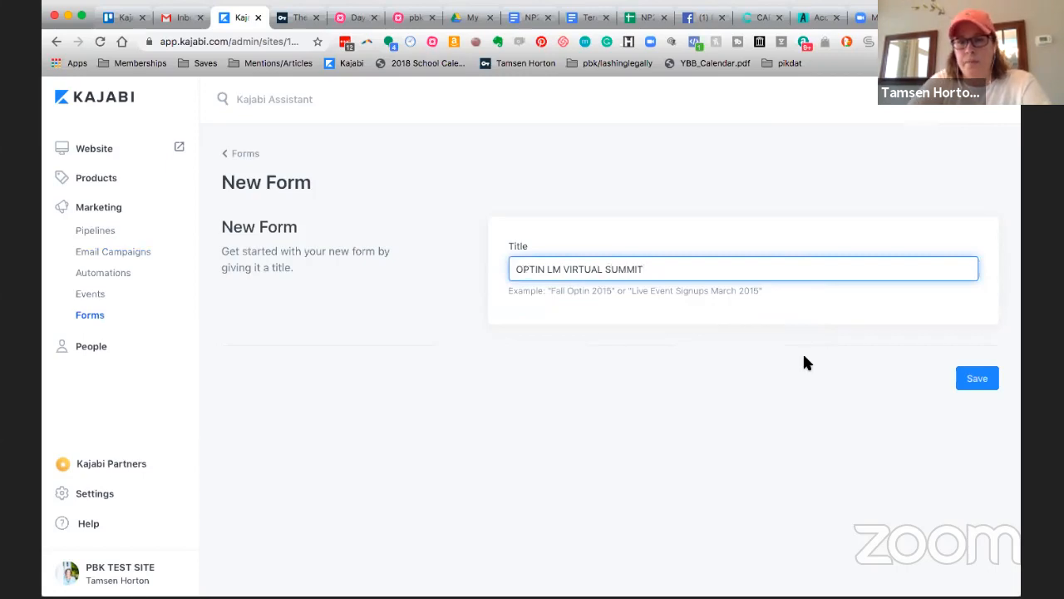
{"action": "left_click", "coordinate": [974, 381]}
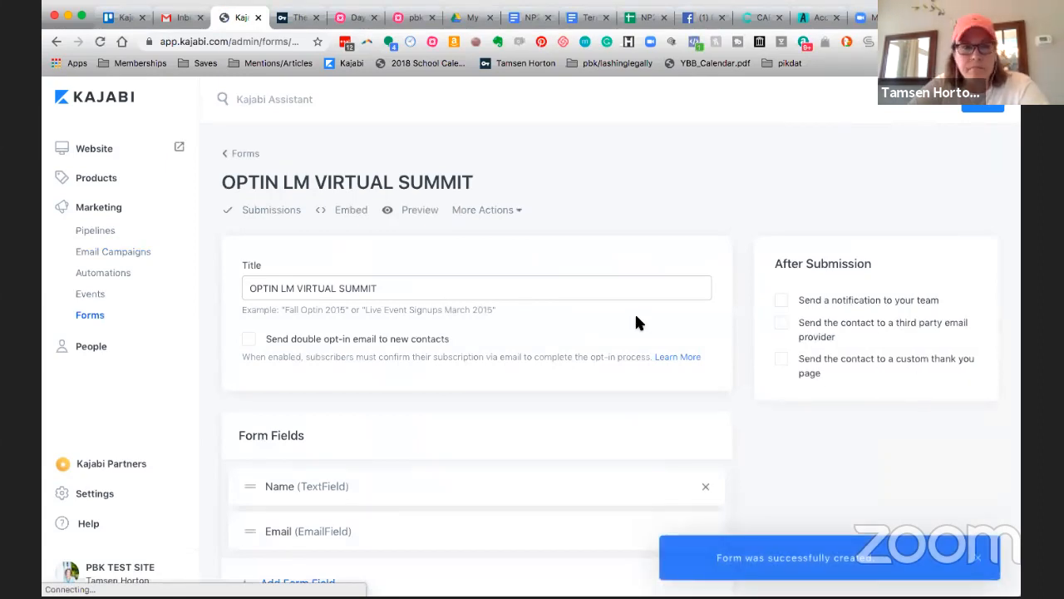
Inspect the form's team notification option for after submission, leave it disabled, and save the form
{"action": "scroll", "coordinate": [637, 318], "scroll_direction": "down", "scroll_amount": 1}
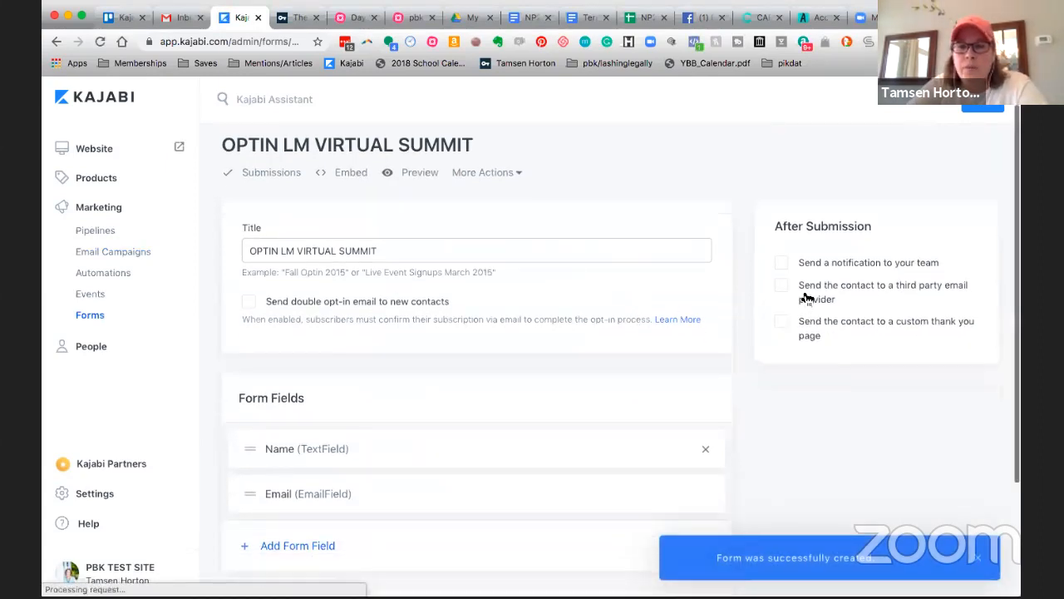
{"action": "left_click", "coordinate": [783, 264]}
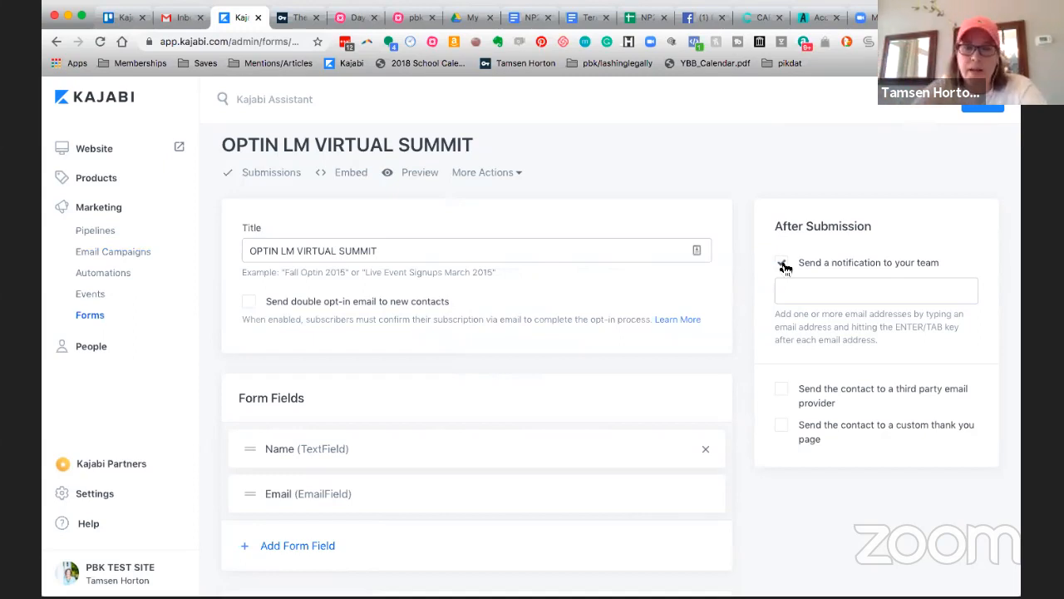
{"action": "left_click", "coordinate": [783, 264]}
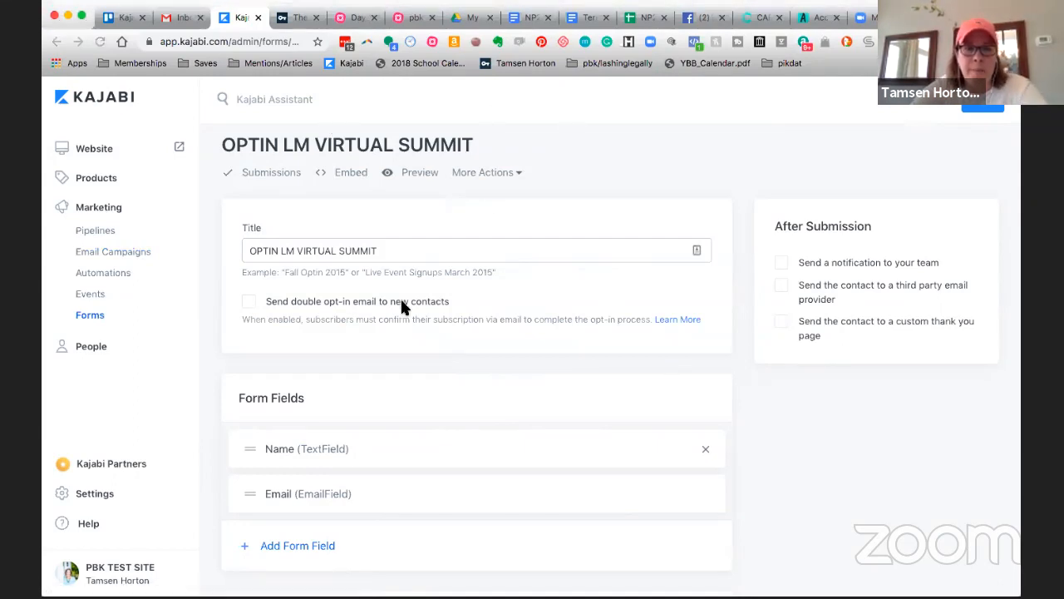
{"action": "scroll", "coordinate": [400, 299], "scroll_direction": "down", "scroll_amount": 3}
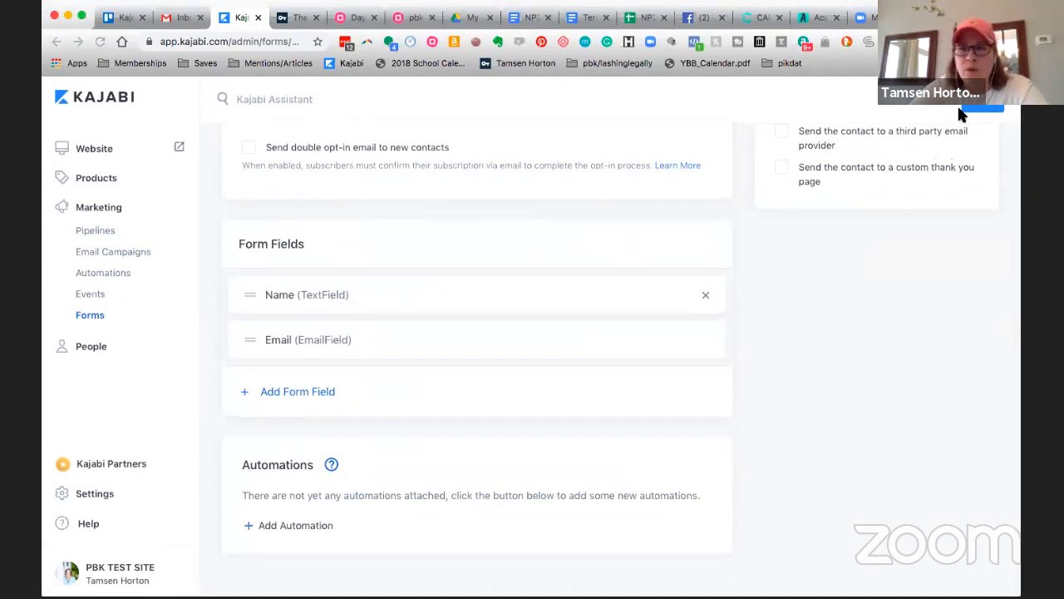
{"action": "left_click", "coordinate": [983, 109]}
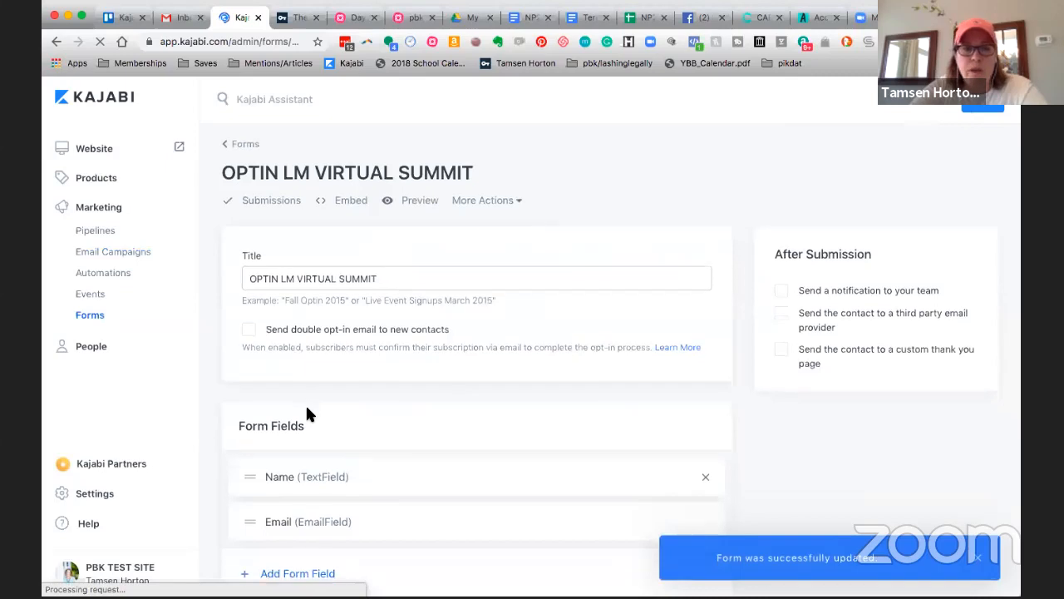
Add an automation to the form that registers submitters to the Virtual Summit event, and save it
{"action": "scroll", "coordinate": [305, 403], "scroll_direction": "down", "scroll_amount": 5}
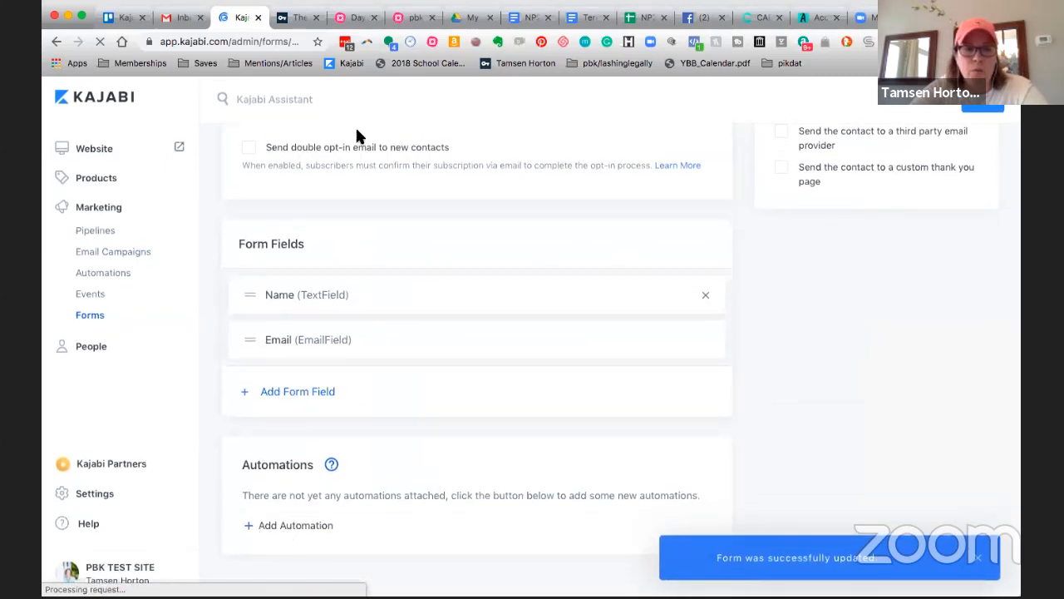
{"action": "left_click", "coordinate": [249, 526]}
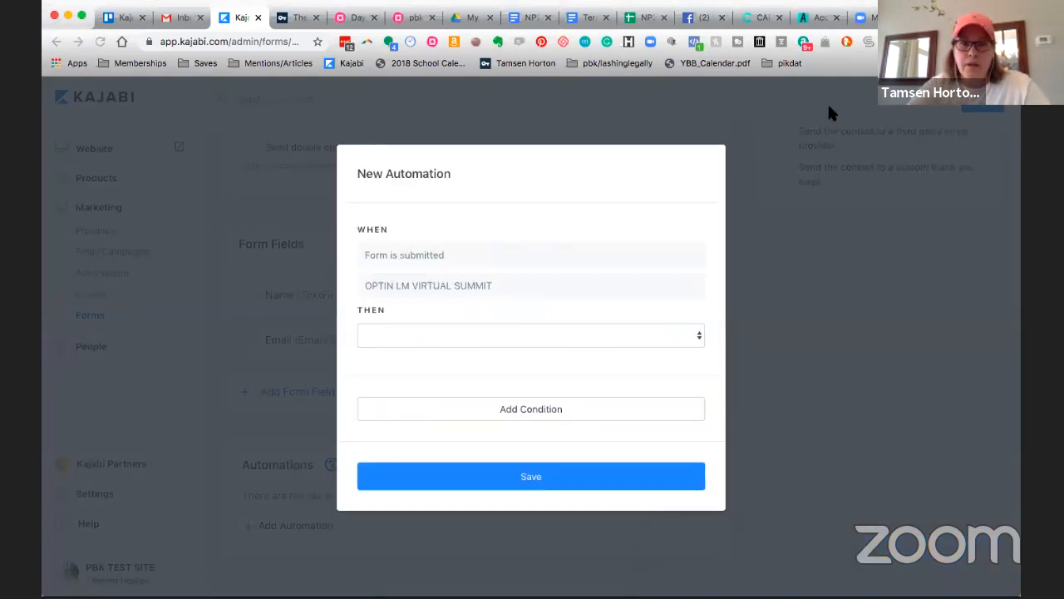
{"action": "left_click", "coordinate": [698, 338]}
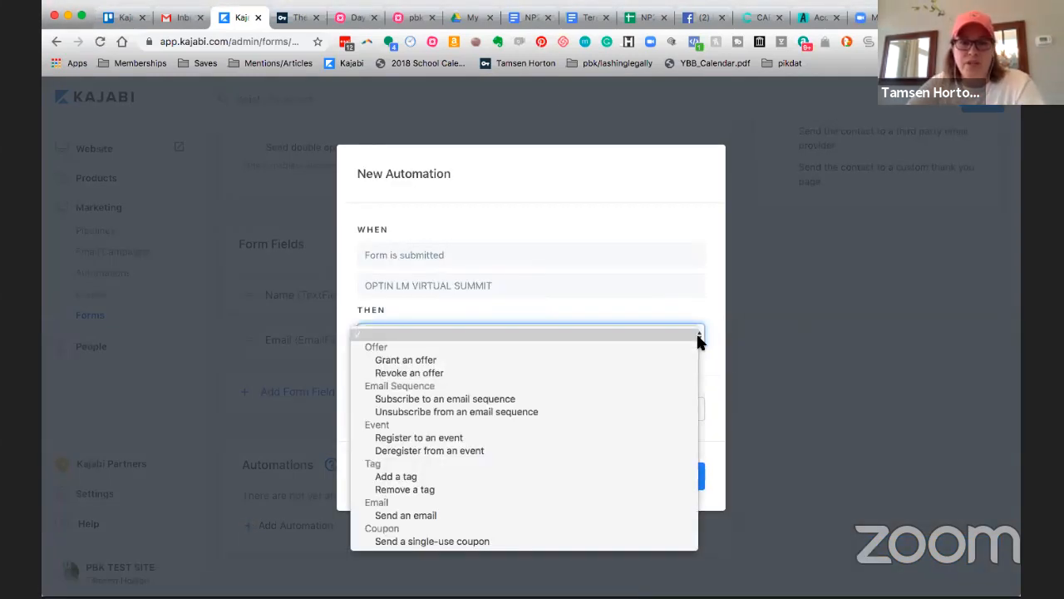
{"action": "left_click", "coordinate": [494, 437]}
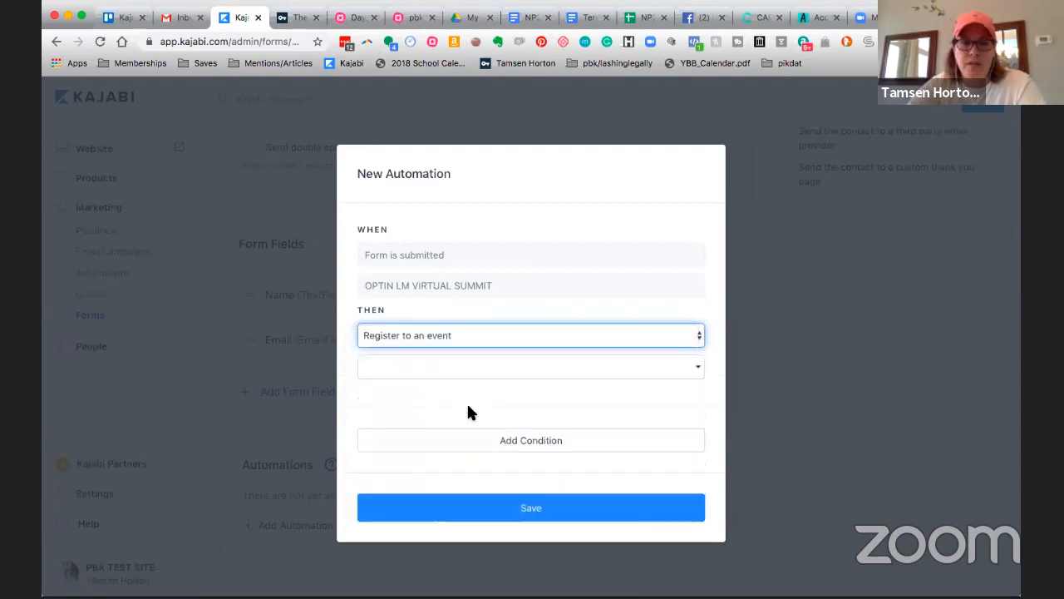
{"action": "left_click", "coordinate": [429, 363]}
{"action": "type", "text": "VIRTUAL"}
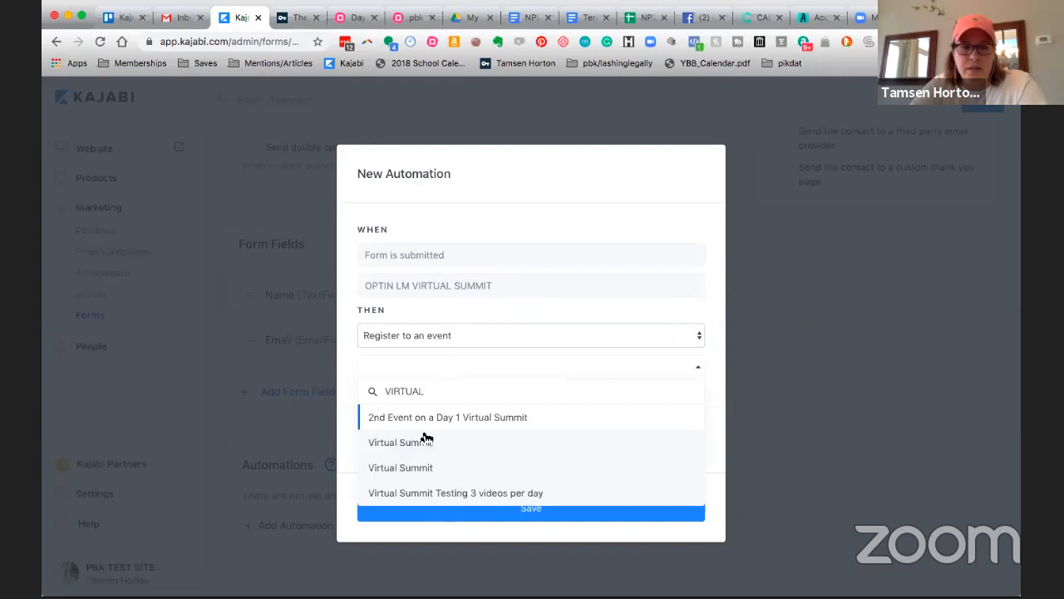
{"action": "left_click", "coordinate": [426, 445]}
{"action": "left_click", "coordinate": [547, 510]}
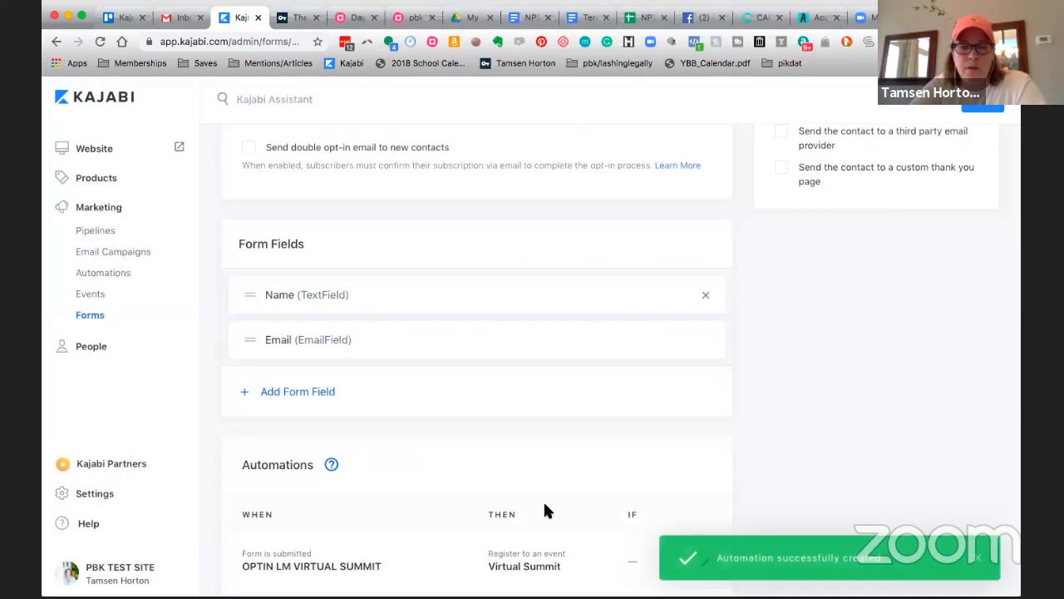
Review the opt-in form's fields and its event registration automation, and save the form
{"action": "scroll", "coordinate": [599, 441], "scroll_direction": "down", "scroll_amount": 2}
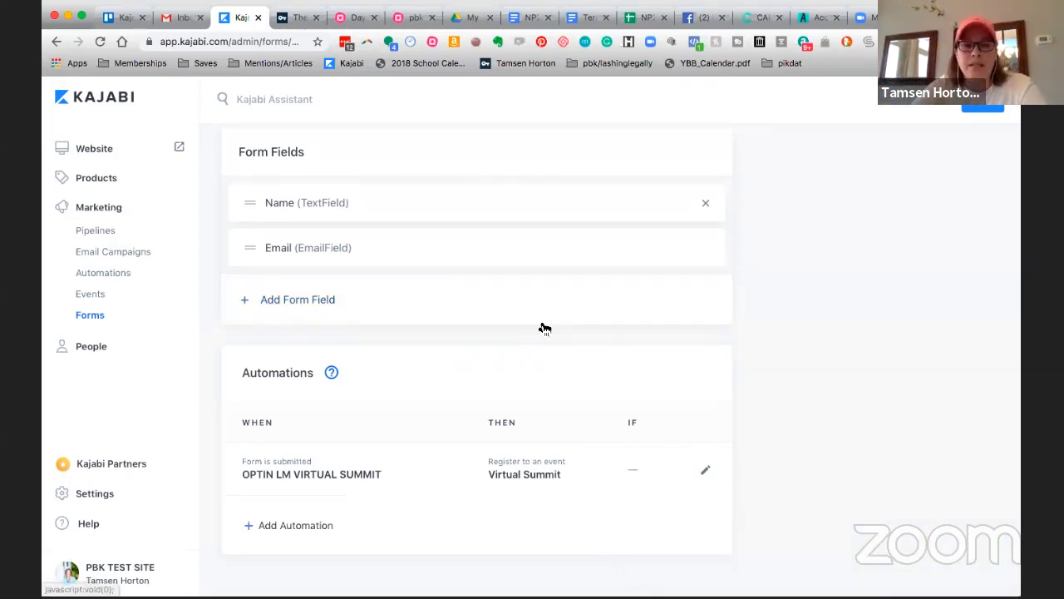
{"action": "scroll", "coordinate": [542, 325], "scroll_direction": "up", "scroll_amount": 3}
{"action": "scroll", "coordinate": [540, 320], "scroll_direction": "up", "scroll_amount": 3}
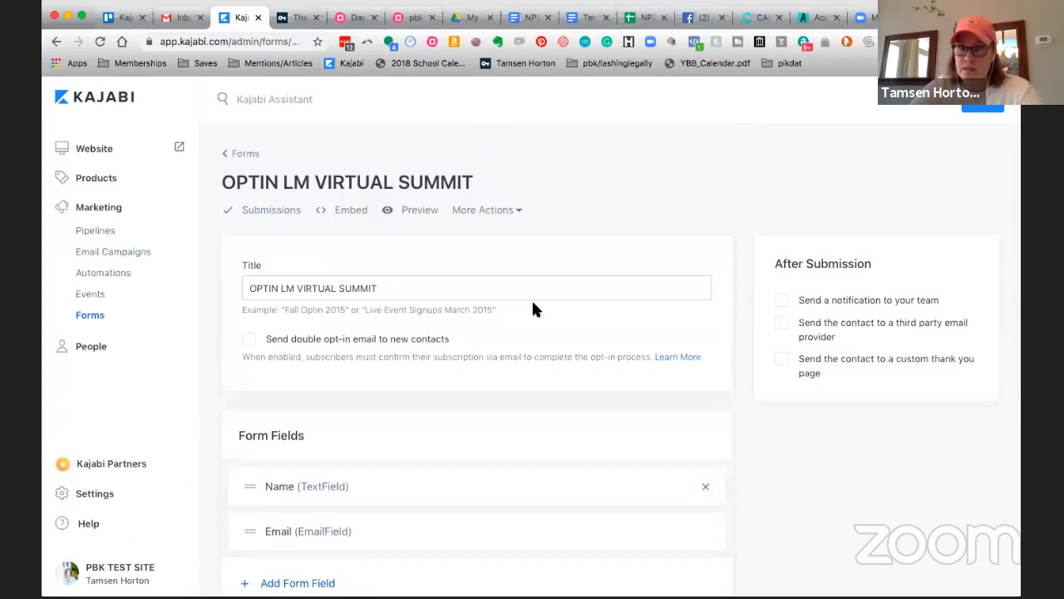
{"action": "left_click", "coordinate": [833, 79]}
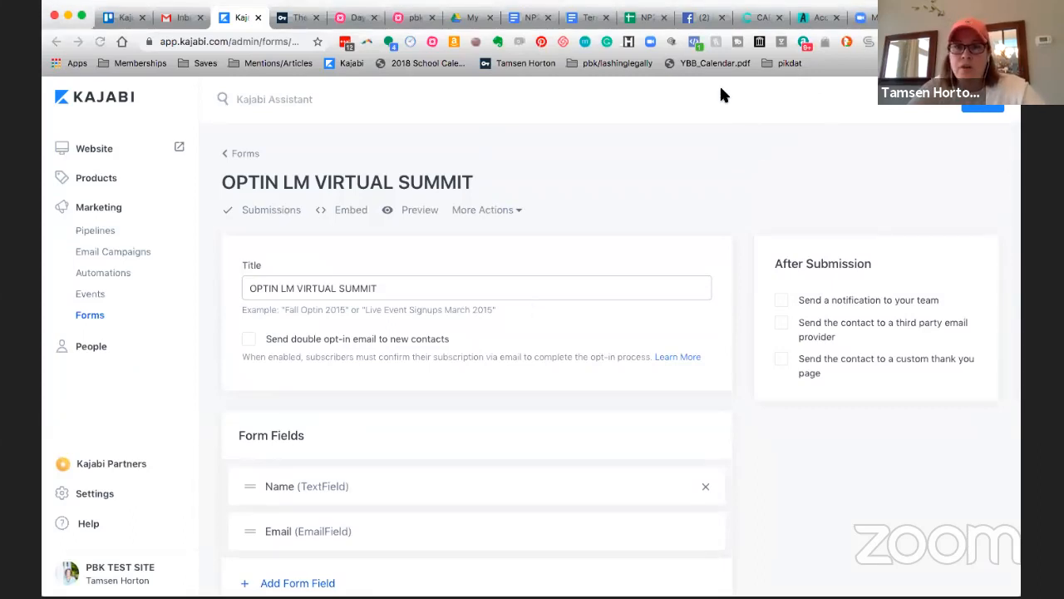
{"action": "left_click", "coordinate": [984, 108]}
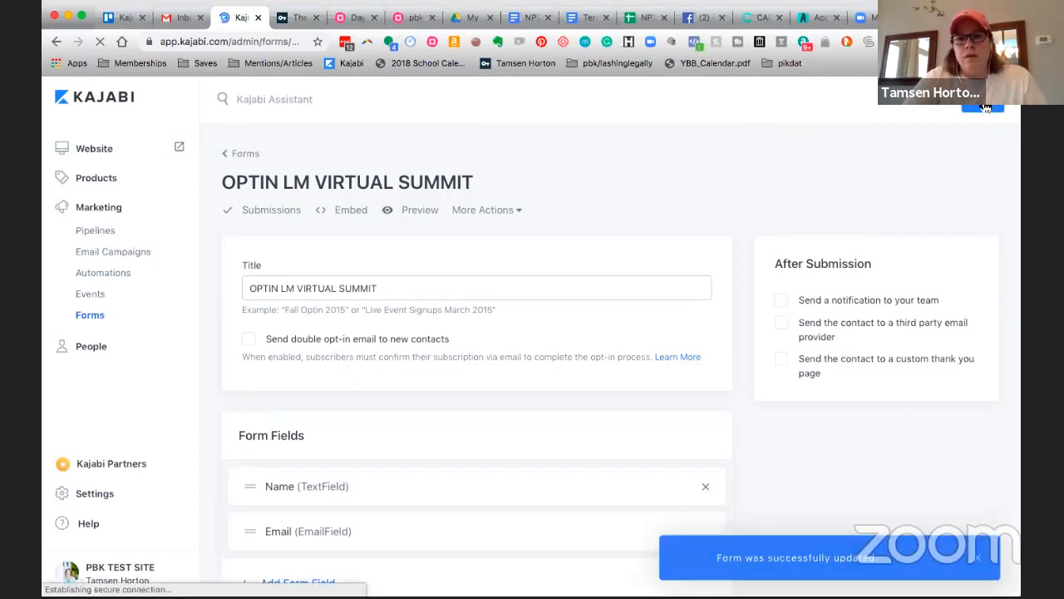
Inspect the form's custom thank you page option, leave it disabled, and open the website's list of pages
{"action": "scroll", "coordinate": [665, 376], "scroll_direction": "down", "scroll_amount": 1}
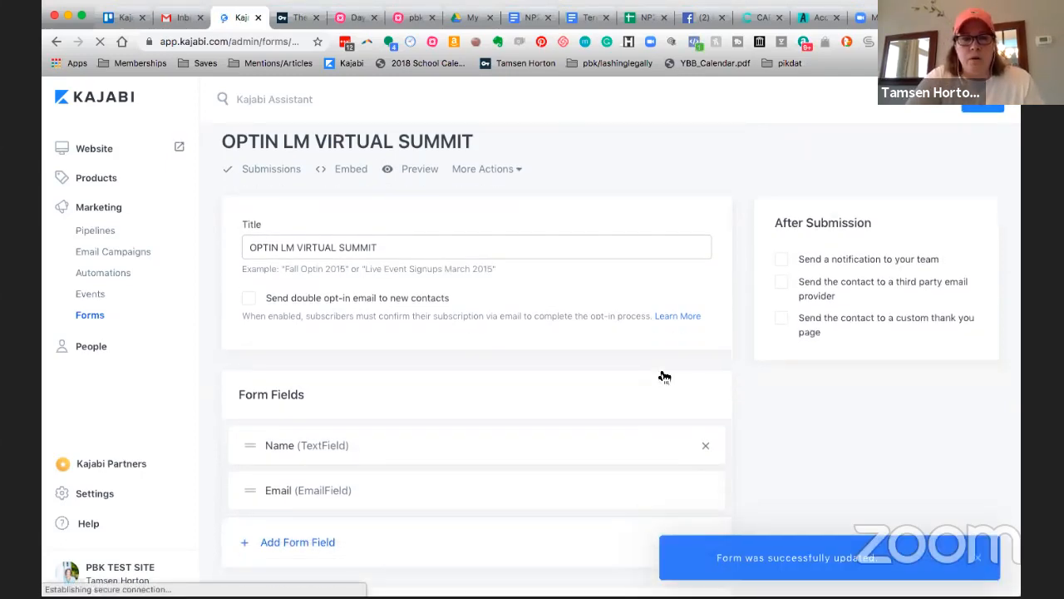
{"action": "scroll", "coordinate": [661, 374], "scroll_direction": "down", "scroll_amount": 1}
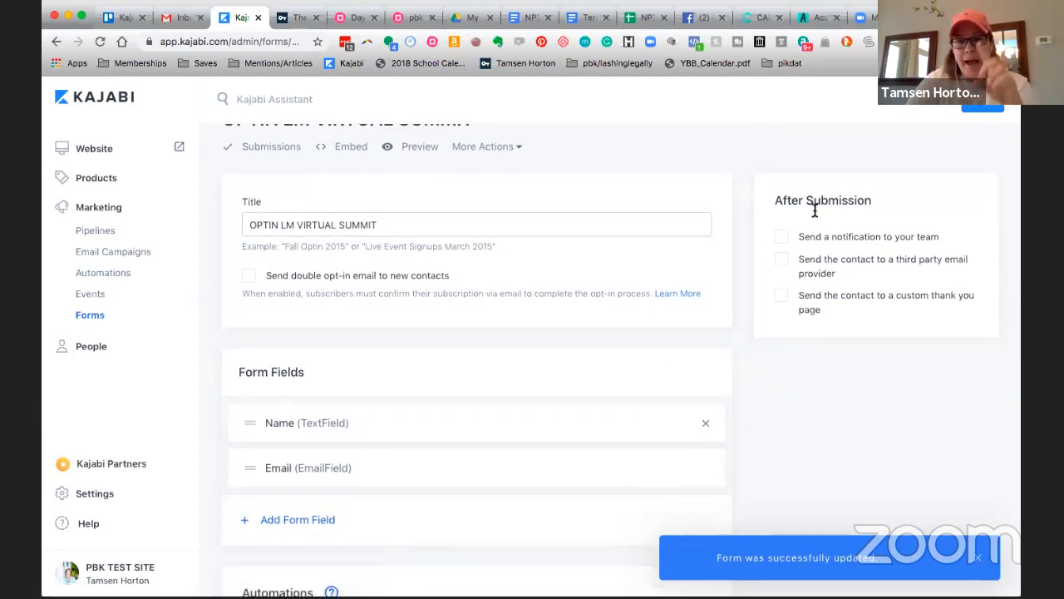
{"action": "left_click", "coordinate": [785, 303]}
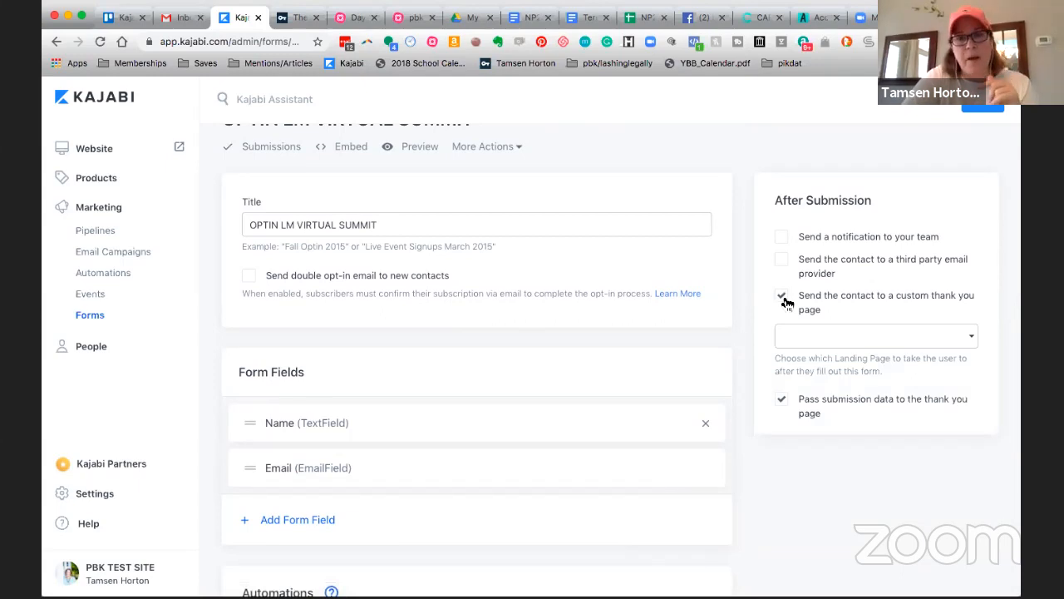
{"action": "left_click", "coordinate": [785, 304]}
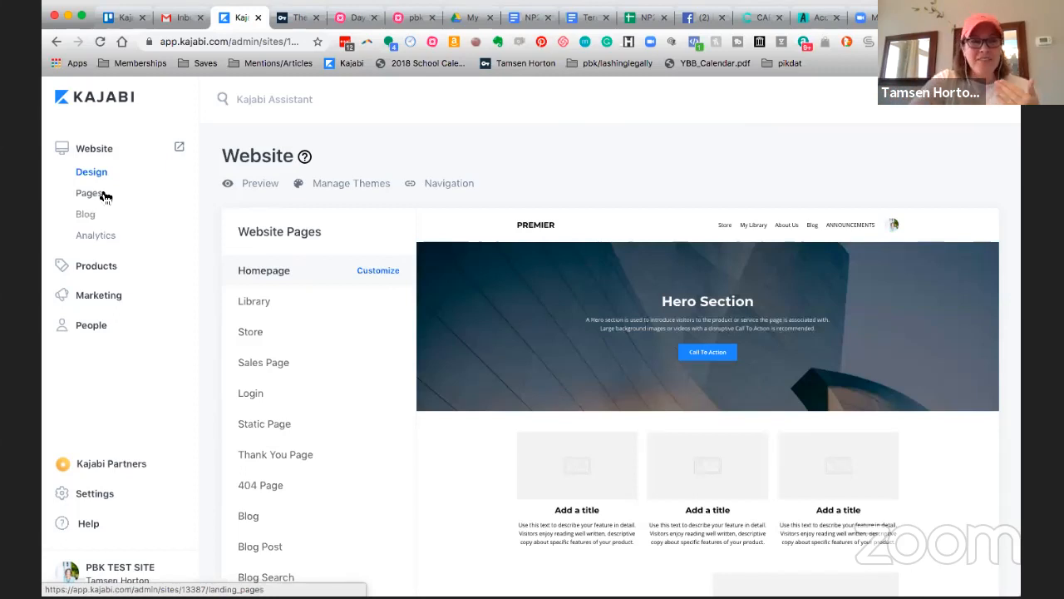
{"action": "left_click", "coordinate": [89, 193]}
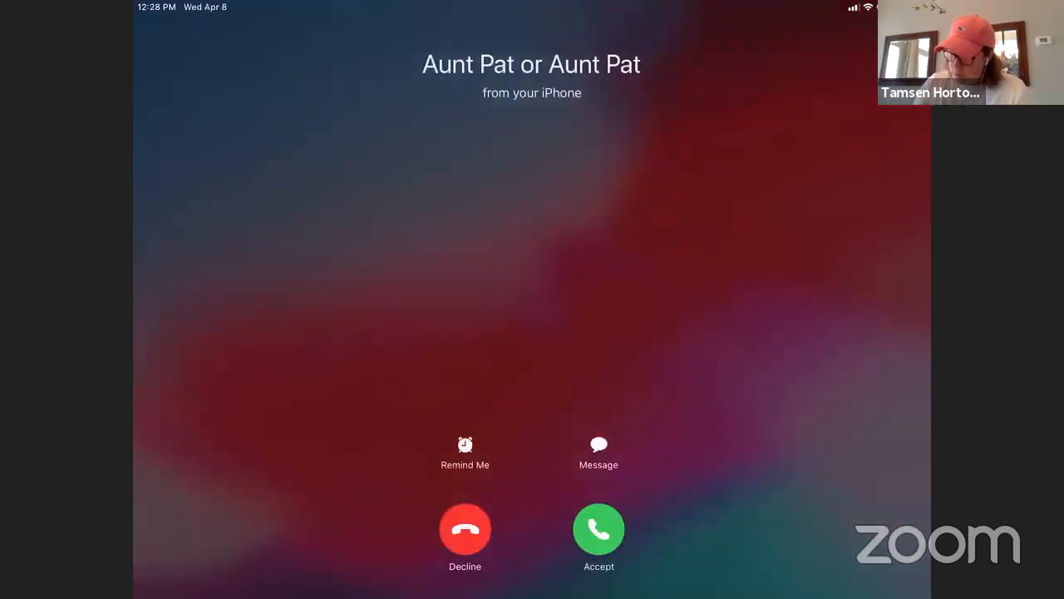
Switch to the handwritten PBK notebook, dismissing the incoming call, and complete the drawn box's label as "sales page virtual summit replays"
{"action": "left_click", "coordinate": [466, 529]}
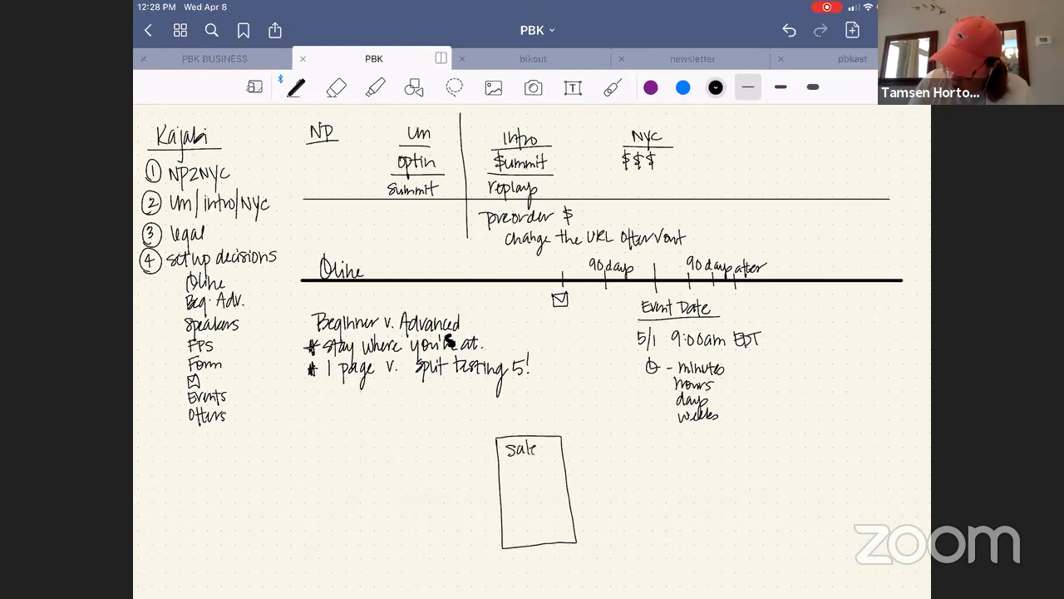
{"action": "mouse_move", "coordinate": [527, 462]}
{"action": "left_mouse_down"}
{"action": "mouse_move", "coordinate": [533, 483]}
{"action": "mouse_move", "coordinate": [548, 469]}
{"action": "mouse_move", "coordinate": [509, 488]}
{"action": "mouse_move", "coordinate": [551, 494]}
{"action": "mouse_move", "coordinate": [556, 479]}
{"action": "mouse_move", "coordinate": [511, 516]}
{"action": "mouse_move", "coordinate": [557, 517]}
{"action": "left_mouse_up"}
{"action": "mouse_move", "coordinate": [551, 508]}
{"action": "left_mouse_down"}
{"action": "mouse_move", "coordinate": [563, 506]}
{"action": "mouse_move", "coordinate": [530, 532]}
{"action": "mouse_move", "coordinate": [531, 547]}
{"action": "mouse_move", "coordinate": [542, 535]}
{"action": "left_mouse_up"}
{"action": "mouse_move", "coordinate": [545, 530]}
{"action": "left_mouse_down"}
{"action": "mouse_move", "coordinate": [555, 528]}
{"action": "mouse_move", "coordinate": [556, 554]}
{"action": "left_mouse_up"}
{"action": "left_click_drag", "start_coordinate": [569, 528], "coordinate": [565, 538]}
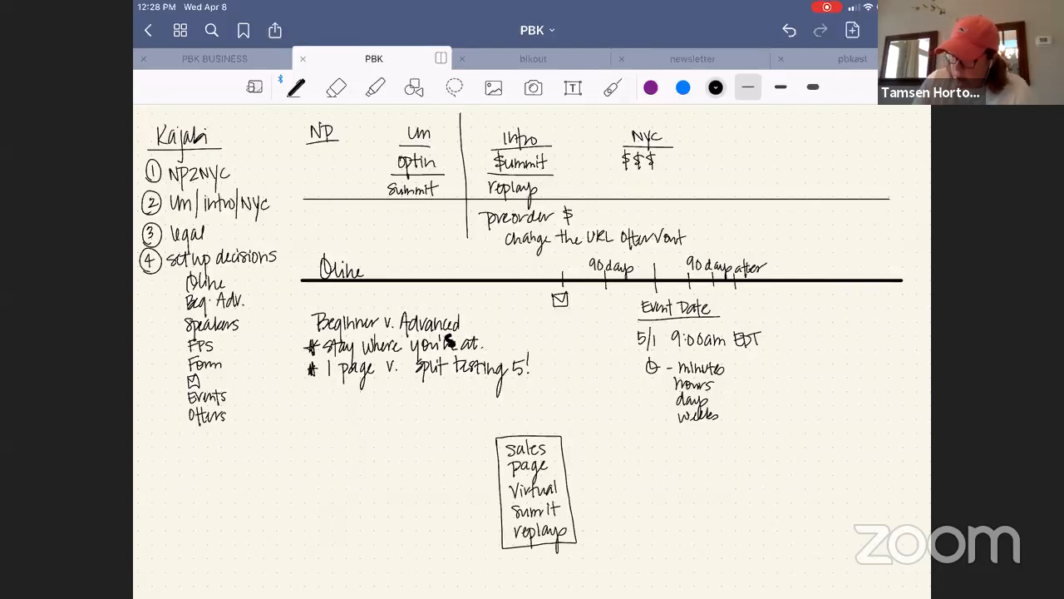
Draw a box beside the sales page box and write "Thank you optin" inside it
{"action": "mouse_move", "coordinate": [401, 445]}
{"action": "left_mouse_down"}
{"action": "mouse_move", "coordinate": [408, 505]}
{"action": "mouse_move", "coordinate": [452, 530]}
{"action": "mouse_move", "coordinate": [471, 471]}
{"action": "mouse_move", "coordinate": [408, 444]}
{"action": "mouse_move", "coordinate": [426, 457]}
{"action": "mouse_move", "coordinate": [417, 474]}
{"action": "left_mouse_up"}
{"action": "mouse_move", "coordinate": [421, 456]}
{"action": "left_mouse_down"}
{"action": "mouse_move", "coordinate": [427, 472]}
{"action": "mouse_move", "coordinate": [442, 472]}
{"action": "left_mouse_up"}
{"action": "left_click_drag", "start_coordinate": [450, 462], "coordinate": [425, 485]}
{"action": "mouse_move", "coordinate": [431, 477]}
{"action": "left_mouse_down"}
{"action": "mouse_move", "coordinate": [423, 495]}
{"action": "mouse_move", "coordinate": [436, 484]}
{"action": "mouse_move", "coordinate": [445, 490]}
{"action": "mouse_move", "coordinate": [423, 506]}
{"action": "mouse_move", "coordinate": [434, 516]}
{"action": "left_mouse_up"}
{"action": "left_click_drag", "start_coordinate": [427, 507], "coordinate": [446, 515]}
{"action": "left_click_drag", "start_coordinate": [449, 504], "coordinate": [456, 516]}
Draw a box before the thank you box and write "Optin page Form" inside it
{"action": "mouse_move", "coordinate": [316, 446]}
{"action": "left_mouse_down"}
{"action": "mouse_move", "coordinate": [321, 489]}
{"action": "mouse_move", "coordinate": [379, 530]}
{"action": "mouse_move", "coordinate": [376, 459]}
{"action": "mouse_move", "coordinate": [320, 447]}
{"action": "mouse_move", "coordinate": [335, 462]}
{"action": "left_mouse_up"}
{"action": "mouse_move", "coordinate": [343, 457]}
{"action": "left_mouse_down"}
{"action": "mouse_move", "coordinate": [343, 477]}
{"action": "mouse_move", "coordinate": [350, 472]}
{"action": "left_mouse_up"}
{"action": "left_click_drag", "start_coordinate": [345, 463], "coordinate": [356, 471]}
{"action": "mouse_move", "coordinate": [360, 463]}
{"action": "left_mouse_down"}
{"action": "mouse_move", "coordinate": [365, 472]}
{"action": "mouse_move", "coordinate": [335, 499]}
{"action": "left_mouse_up"}
{"action": "mouse_move", "coordinate": [328, 480]}
{"action": "left_mouse_down"}
{"action": "mouse_move", "coordinate": [350, 499]}
{"action": "mouse_move", "coordinate": [360, 488]}
{"action": "mouse_move", "coordinate": [332, 519]}
{"action": "mouse_move", "coordinate": [341, 503]}
{"action": "left_mouse_up"}
{"action": "left_click_drag", "start_coordinate": [344, 509], "coordinate": [365, 517]}
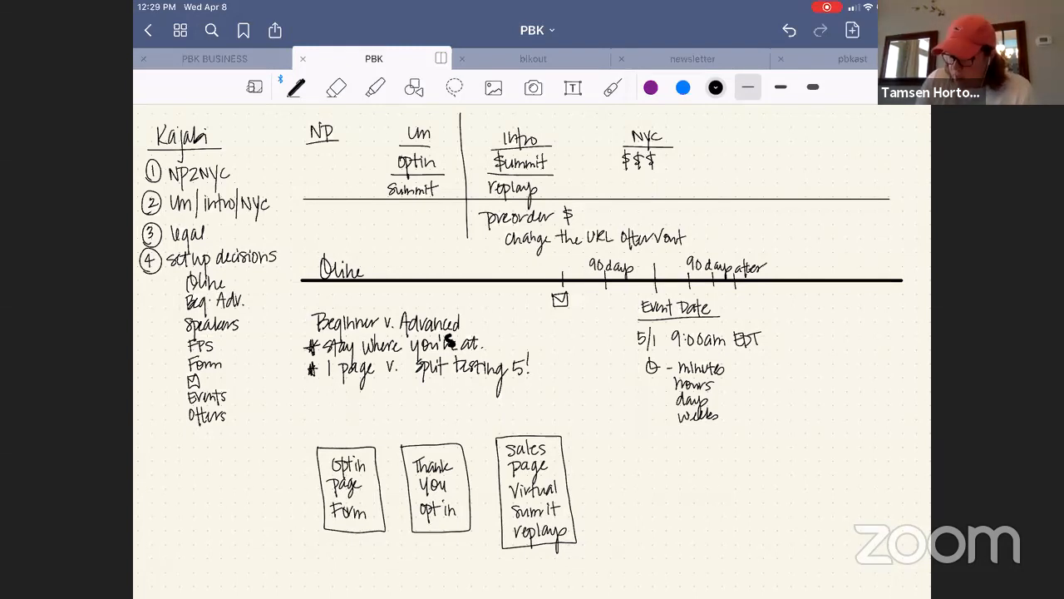
Draw arrows linking the opt-in page box to the thank you box and the thank you box to the sales page box
{"action": "left_click_drag", "start_coordinate": [381, 490], "coordinate": [406, 490]}
{"action": "left_click_drag", "start_coordinate": [398, 485], "coordinate": [398, 498]}
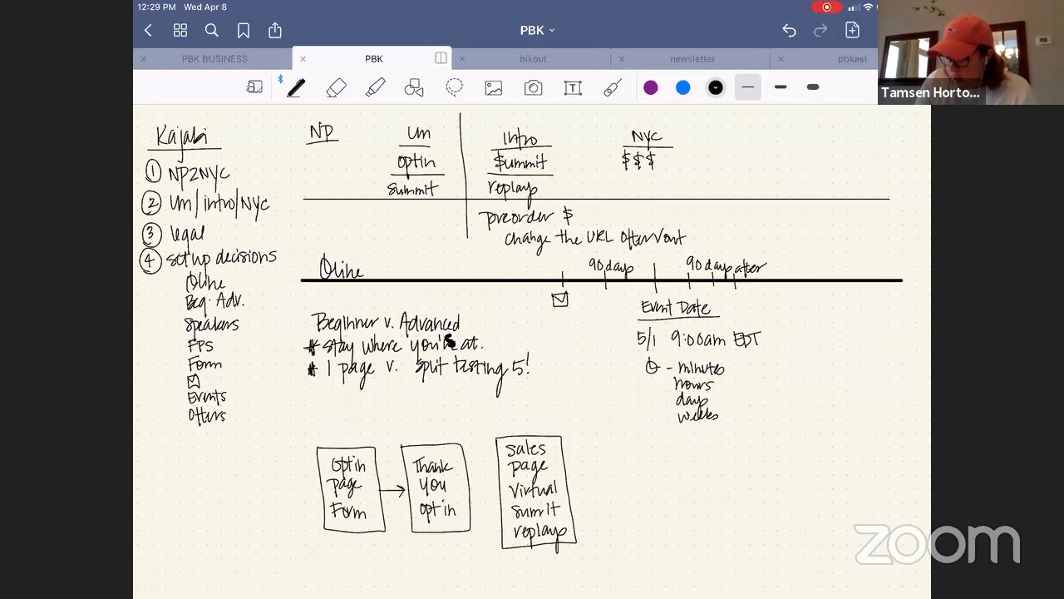
{"action": "left_click_drag", "start_coordinate": [470, 484], "coordinate": [497, 481]}
{"action": "left_click_drag", "start_coordinate": [497, 481], "coordinate": [489, 489]}
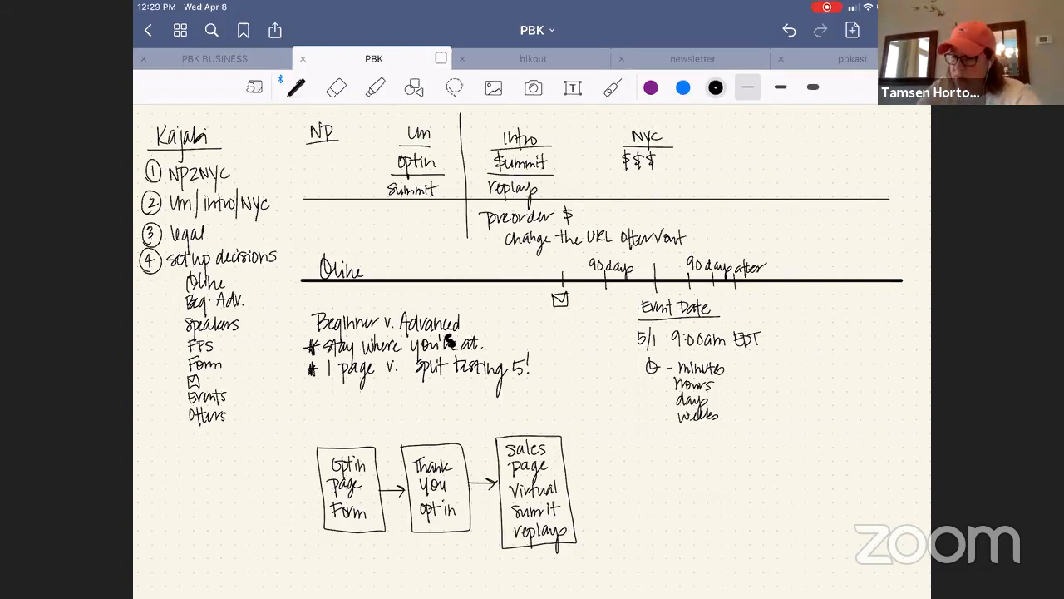
Point out the sales page, thank you and opt-in boxes of the funnel sketch with the laser pointer
{"action": "left_click", "coordinate": [613, 87]}
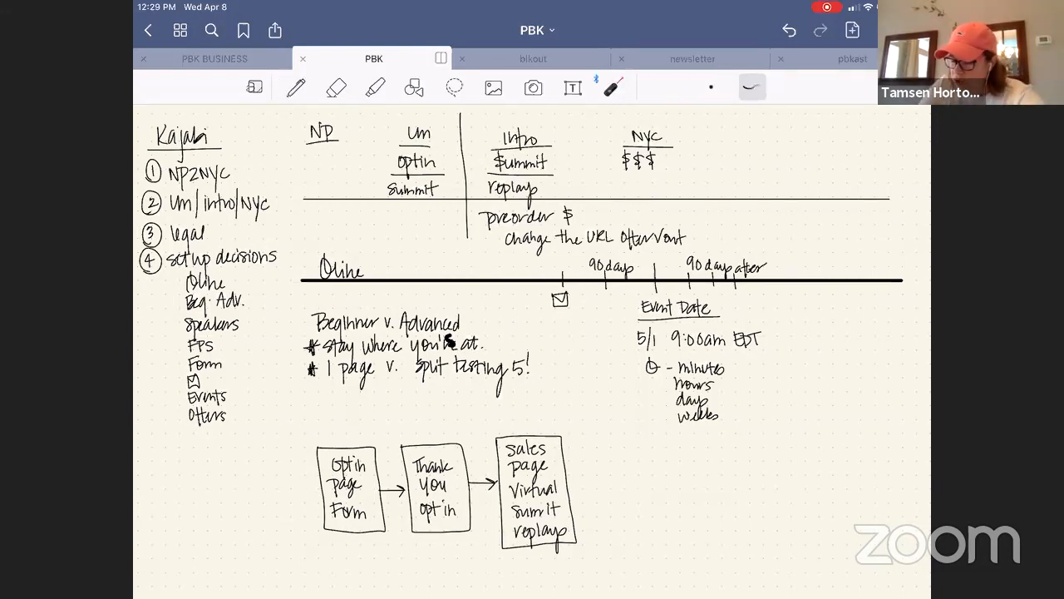
{"action": "mouse_move", "coordinate": [496, 428]}
{"action": "left_mouse_down"}
{"action": "mouse_move", "coordinate": [498, 541]}
{"action": "mouse_move", "coordinate": [572, 546]}
{"action": "mouse_move", "coordinate": [584, 480]}
{"action": "mouse_move", "coordinate": [524, 428]}
{"action": "mouse_move", "coordinate": [499, 428]}
{"action": "left_mouse_up"}
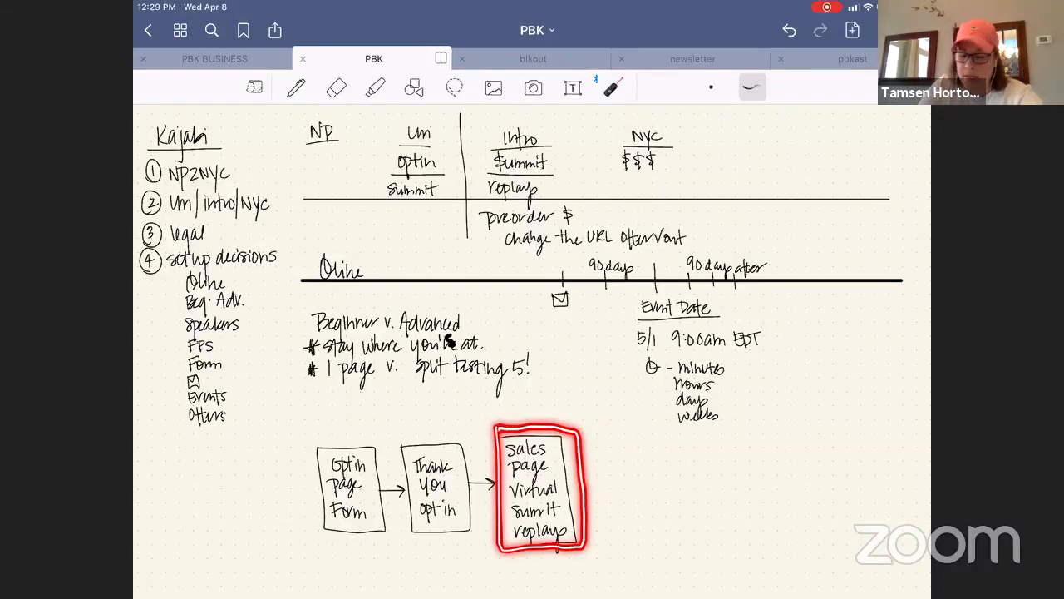
{"action": "mouse_move", "coordinate": [500, 428]}
{"action": "left_mouse_down"}
{"action": "mouse_move", "coordinate": [497, 537]}
{"action": "mouse_move", "coordinate": [581, 554]}
{"action": "left_mouse_up"}
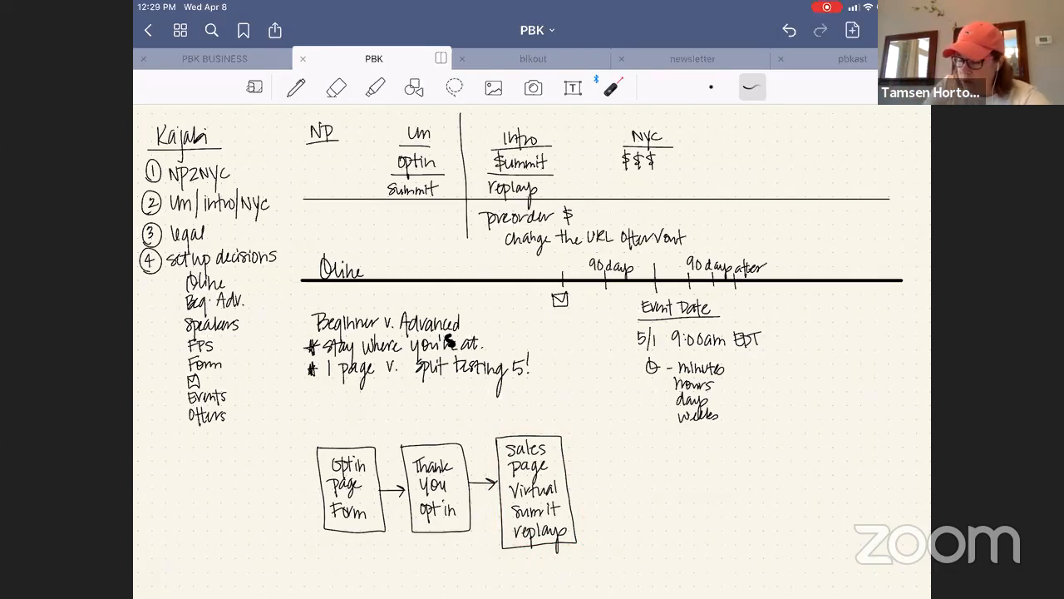
{"action": "scroll", "coordinate": [533, 351], "scroll_direction": "up", "scroll_amount": 1}
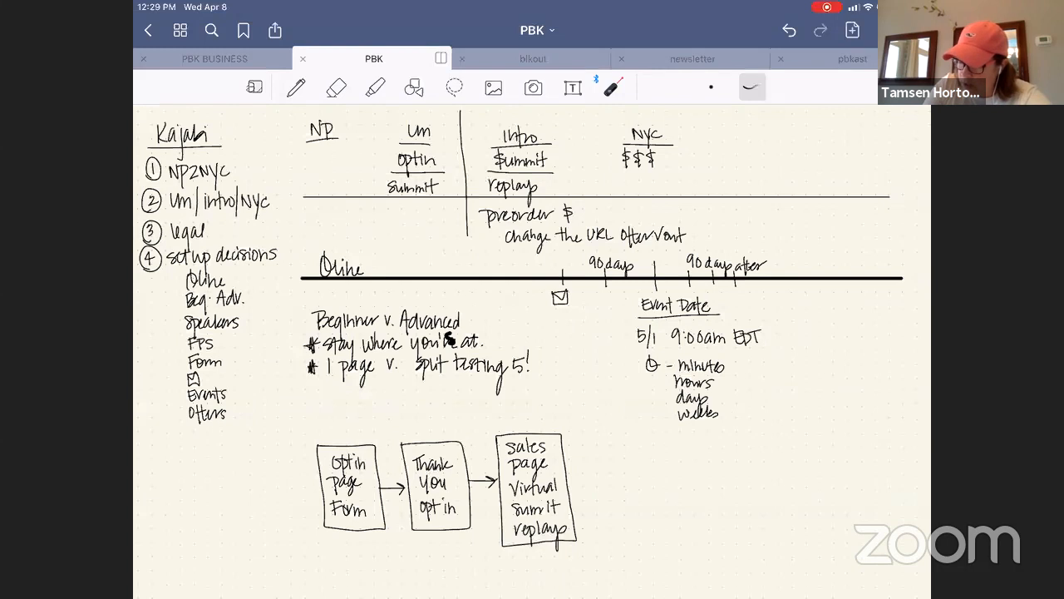
{"action": "mouse_move", "coordinate": [502, 409]}
{"action": "left_mouse_down"}
{"action": "mouse_move", "coordinate": [530, 428]}
{"action": "mouse_move", "coordinate": [581, 414]}
{"action": "mouse_move", "coordinate": [597, 433]}
{"action": "left_mouse_up"}
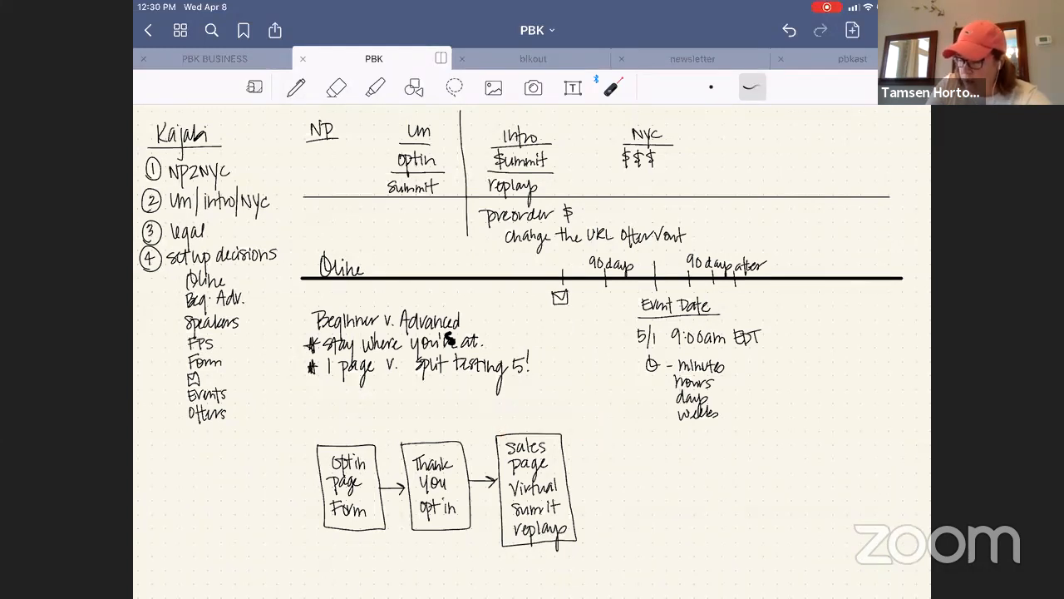
{"action": "mouse_move", "coordinate": [420, 414]}
{"action": "left_mouse_down"}
{"action": "mouse_move", "coordinate": [414, 432]}
{"action": "mouse_move", "coordinate": [441, 429]}
{"action": "mouse_move", "coordinate": [453, 451]}
{"action": "left_mouse_up"}
{"action": "mouse_move", "coordinate": [331, 416]}
{"action": "left_mouse_down"}
{"action": "mouse_move", "coordinate": [351, 443]}
{"action": "mouse_move", "coordinate": [364, 426]}
{"action": "mouse_move", "coordinate": [376, 450]}
{"action": "left_mouse_up"}
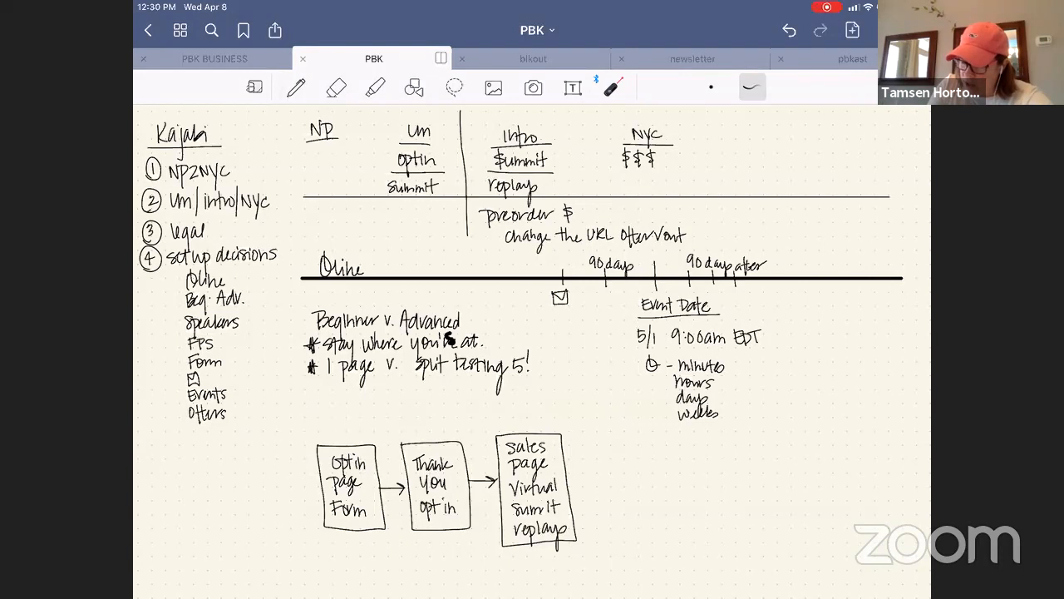
{"action": "mouse_move", "coordinate": [317, 484]}
{"action": "left_mouse_down"}
{"action": "mouse_move", "coordinate": [394, 494]}
{"action": "mouse_move", "coordinate": [318, 510]}
{"action": "mouse_move", "coordinate": [394, 524]}
{"action": "mouse_move", "coordinate": [334, 540]}
{"action": "mouse_move", "coordinate": [406, 551]}
{"action": "left_mouse_up"}
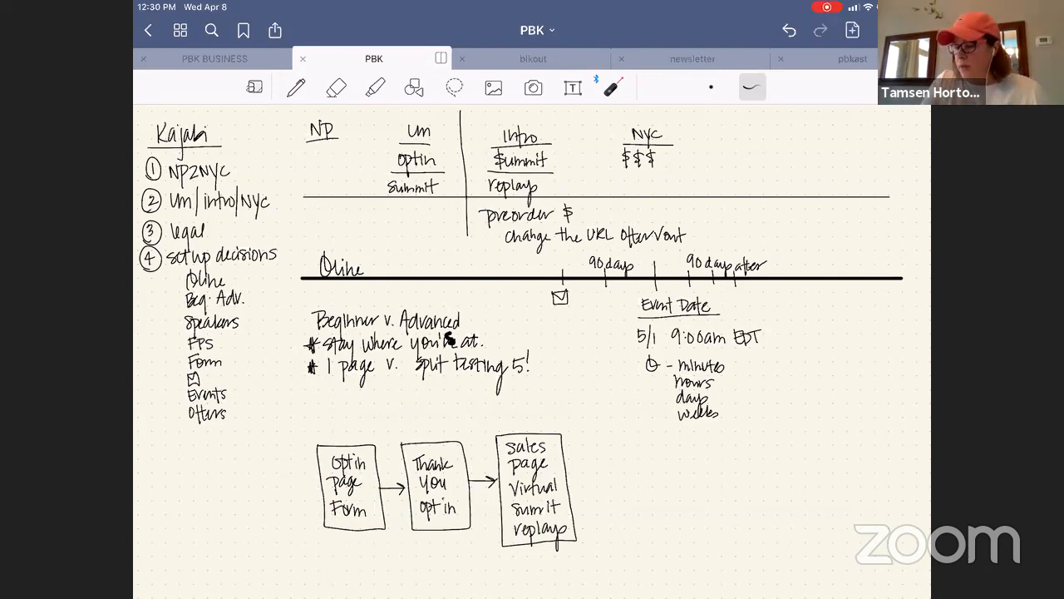
{"action": "mouse_move", "coordinate": [496, 427]}
{"action": "left_mouse_down"}
{"action": "mouse_move", "coordinate": [499, 469]}
{"action": "mouse_move", "coordinate": [578, 542]}
{"action": "mouse_move", "coordinate": [570, 426]}
{"action": "mouse_move", "coordinate": [499, 429]}
{"action": "left_mouse_up"}
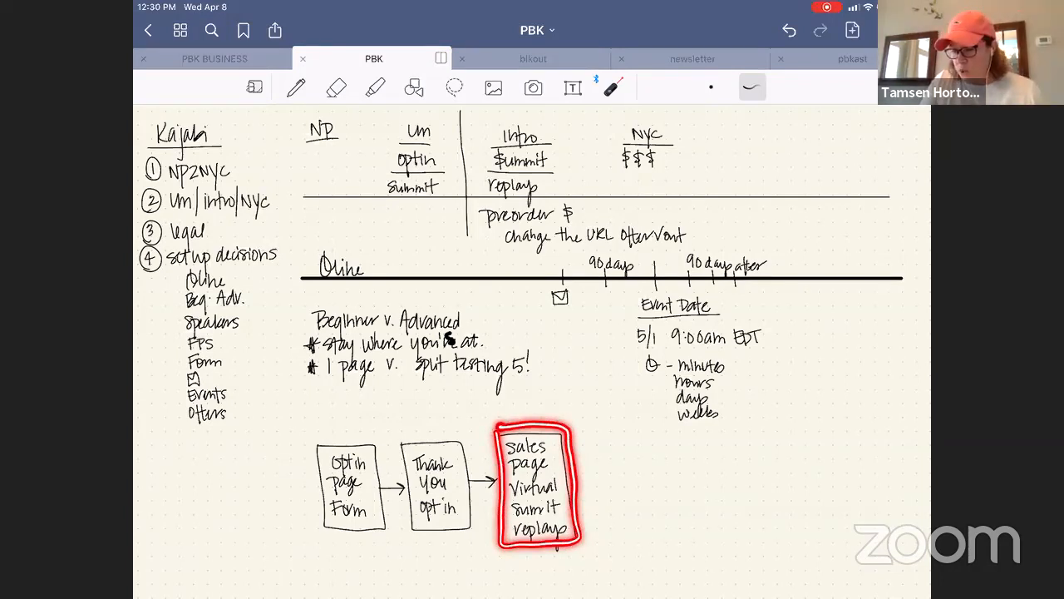
{"action": "left_click_drag", "start_coordinate": [516, 400], "coordinate": [526, 413]}
{"action": "left_click_drag", "start_coordinate": [525, 399], "coordinate": [517, 414]}
{"action": "left_click_drag", "start_coordinate": [537, 403], "coordinate": [569, 406]}
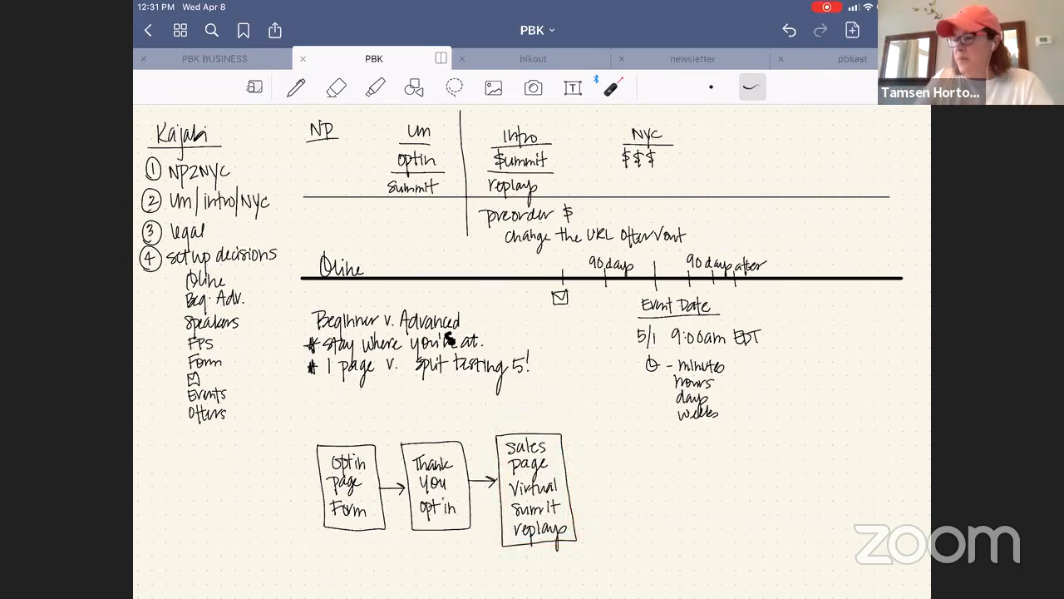
Switch the notebook back to the pen tool and stop sharing the tablet screen to return to Kajabi
{"action": "left_click", "coordinate": [296, 88]}
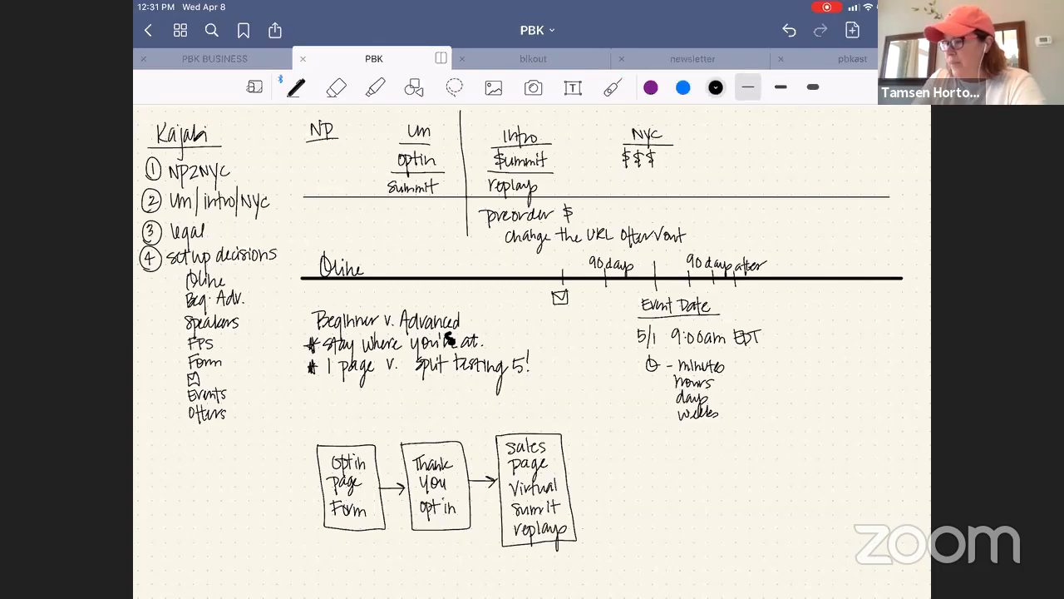
{"action": "left_click", "coordinate": [826, 7]}
{"action": "left_click", "coordinate": [583, 330]}
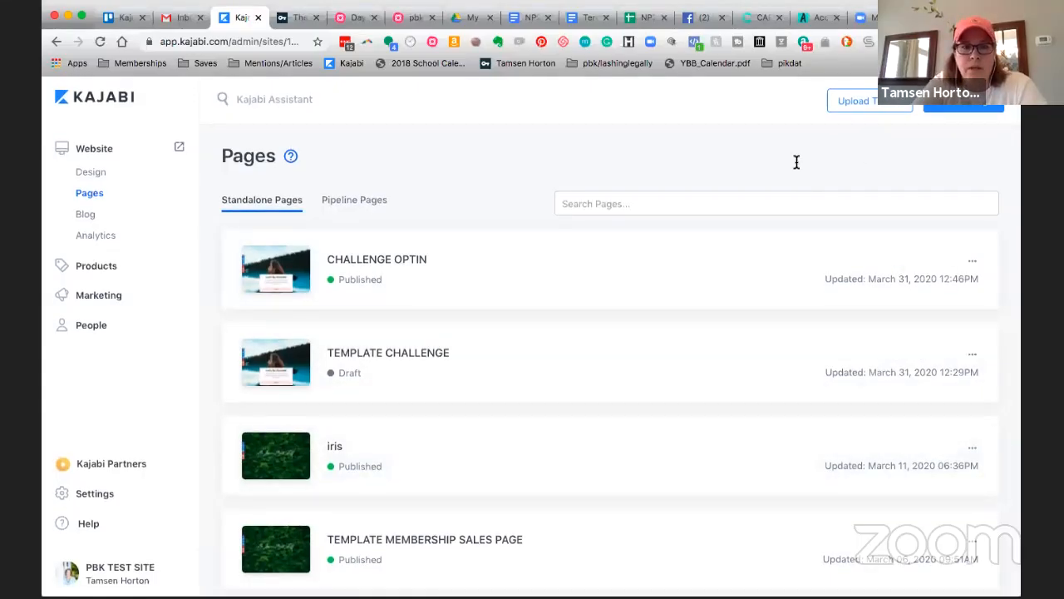
Open the details of the CHALLENGE OPTIN page and set its title to "VIRTUAL MEET UP"
{"action": "left_click", "coordinate": [396, 264]}
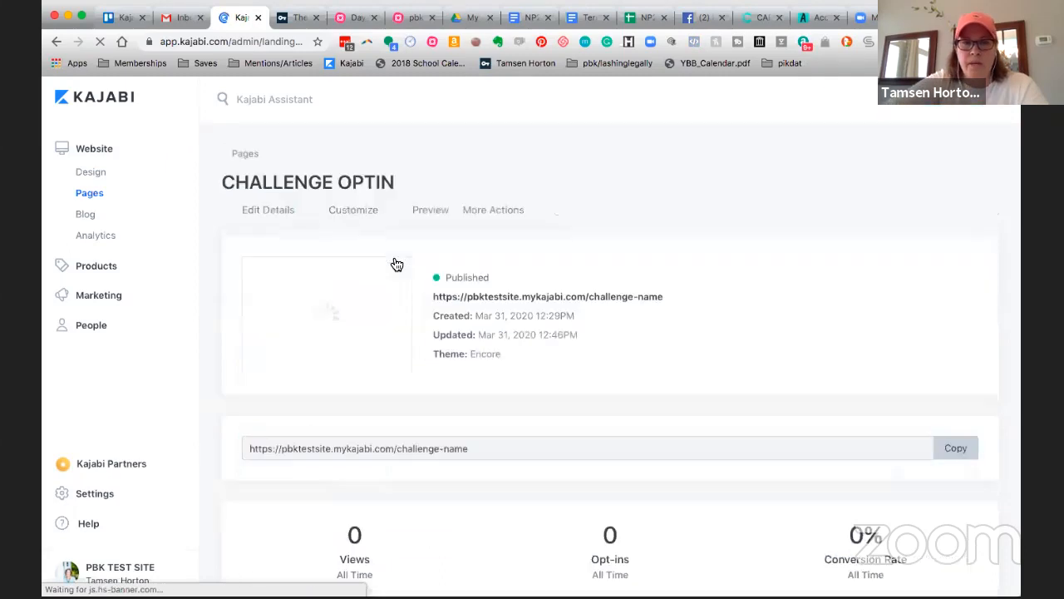
{"action": "left_click", "coordinate": [264, 214]}
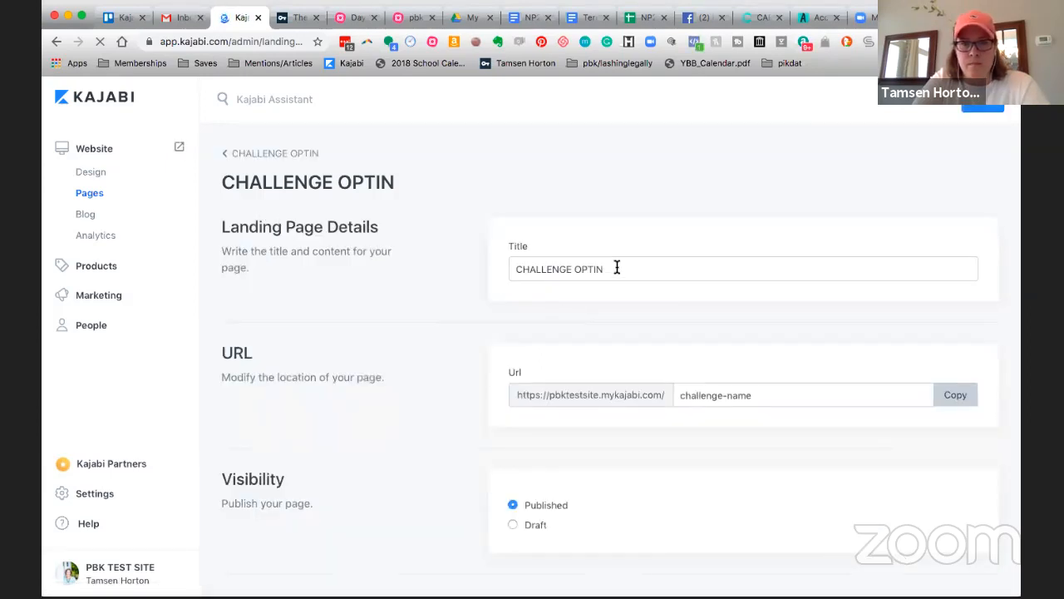
{"action": "triple_click", "coordinate": [617, 267]}
{"action": "type", "text": "VIRTUAL MEET UP"}
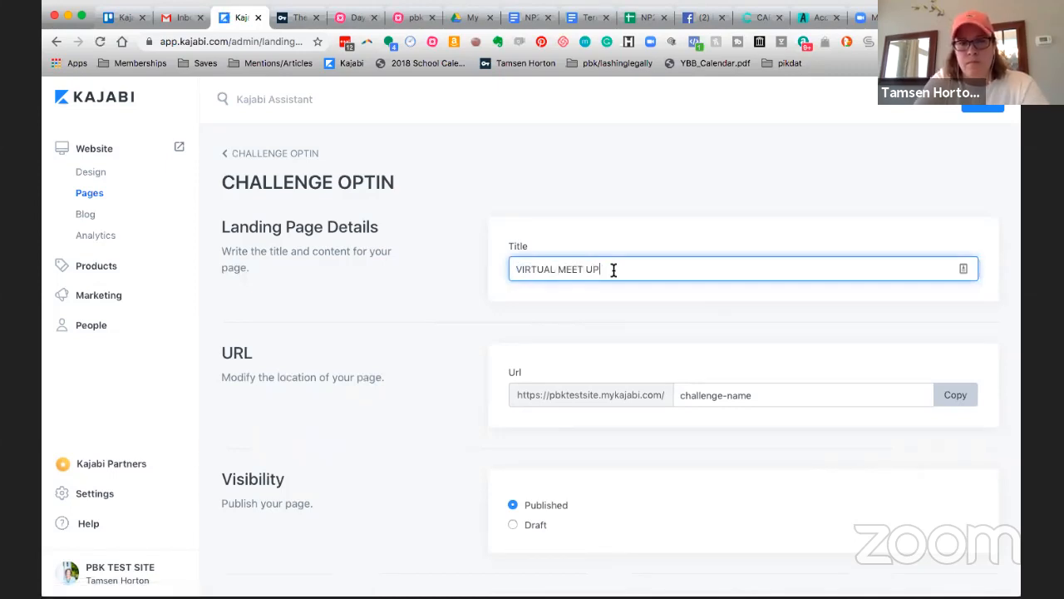
Set the landing page's URL ending to "virtual-summit"
{"action": "triple_click", "coordinate": [761, 398]}
{"action": "type", "text": "virtual-"}
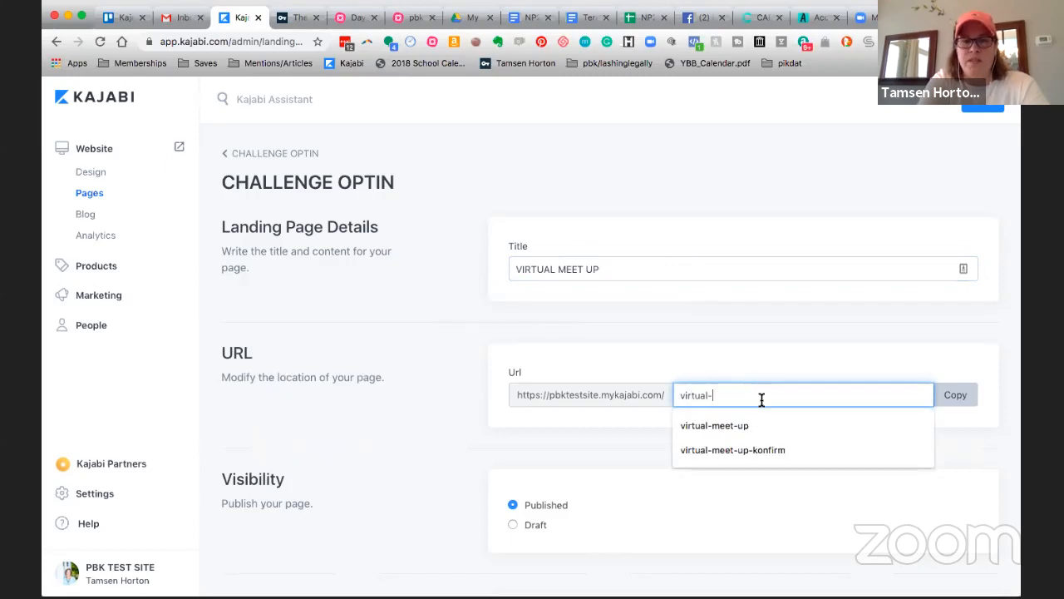
{"action": "key", "text": "BackSpace"}
{"action": "type", "text": "-summit"}
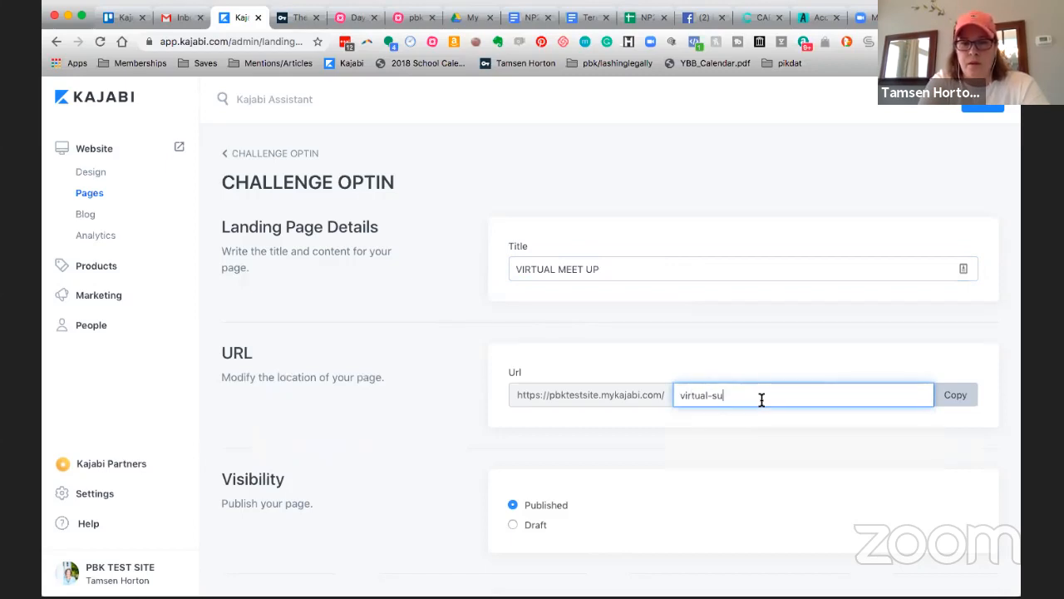
Change the landing page's title to "VIRTUAL SUMMIT" and save the page details
{"action": "left_click", "coordinate": [603, 268]}
{"action": "key", "text": "BackSpace"}
{"action": "key", "text": "BackSpace"}
{"action": "key", "text": "BackSpace"}
{"action": "key", "text": "BackSpace"}
{"action": "key", "text": "BackSpace"}
{"action": "key", "text": "BackSpace"}
{"action": "key", "text": "BackSpace"}
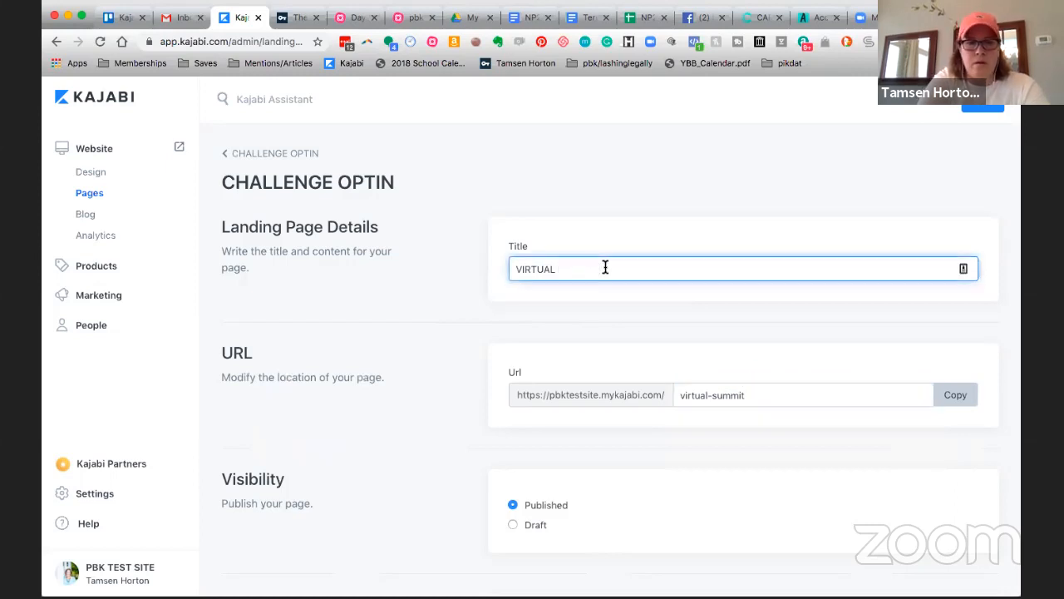
{"action": "type", "text": "SUMMIT"}
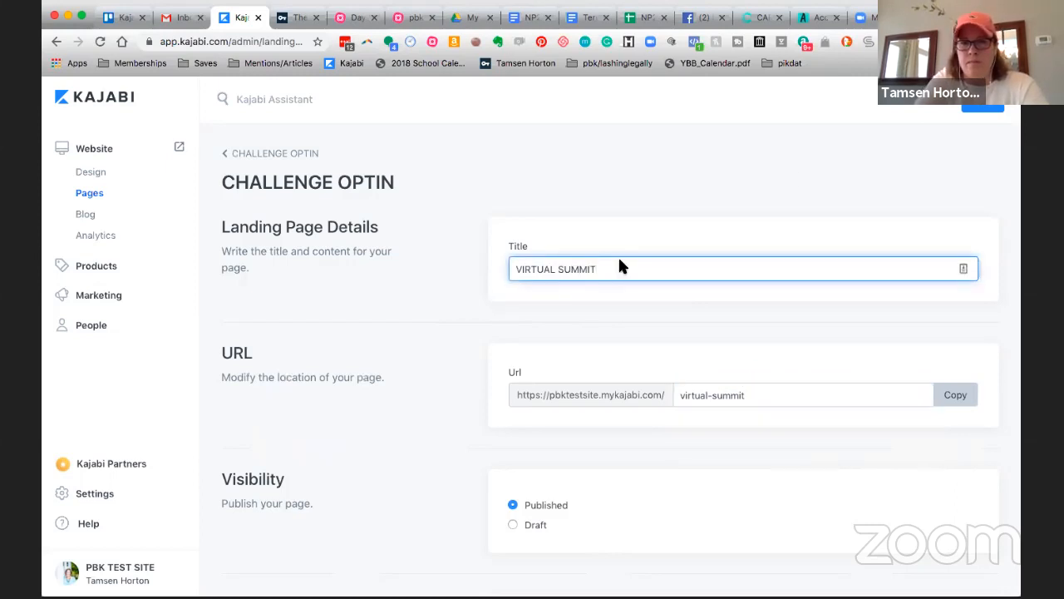
{"action": "left_click", "coordinate": [983, 108]}
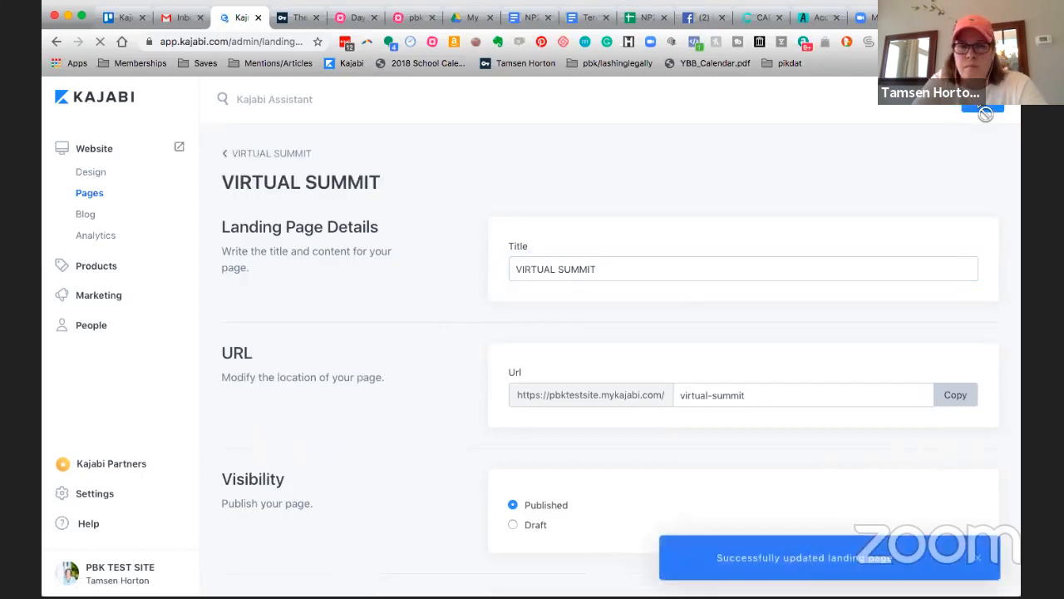
Return to the VIRTUAL SUMMIT page overview and open the page for customizing
{"action": "left_click", "coordinate": [283, 157]}
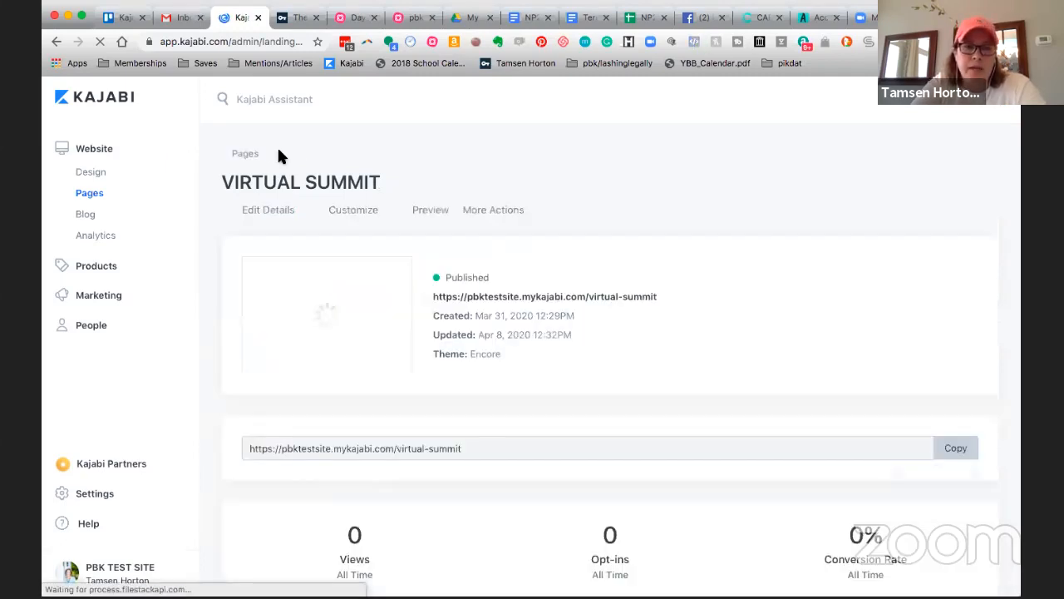
{"action": "left_click", "coordinate": [356, 211]}
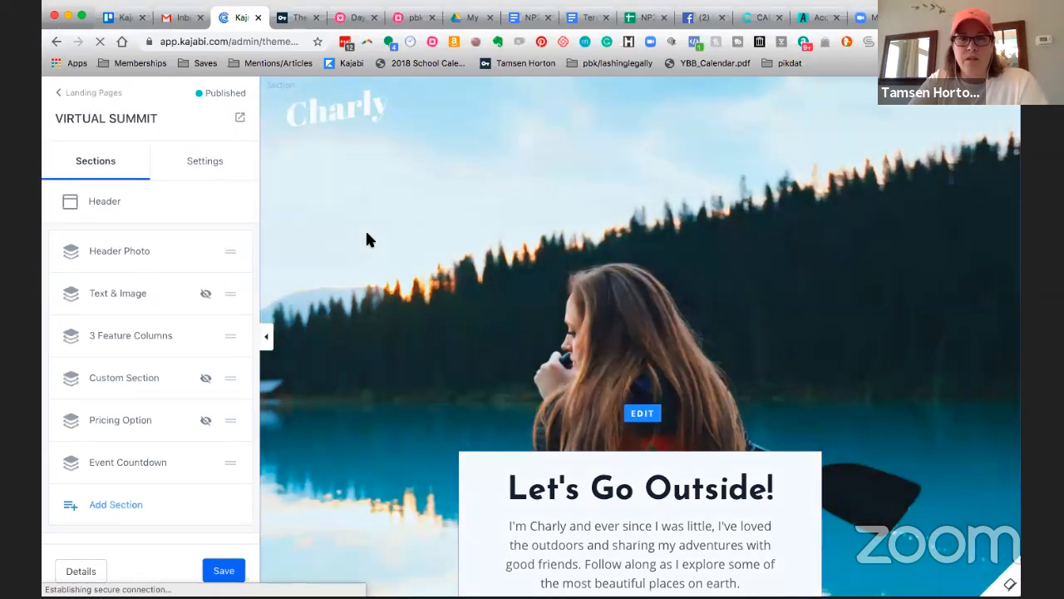
Examine the settings of the Let's Go! call-to-action and the intro text block in the header photo section
{"action": "scroll", "coordinate": [570, 243], "scroll_direction": "down", "scroll_amount": 2}
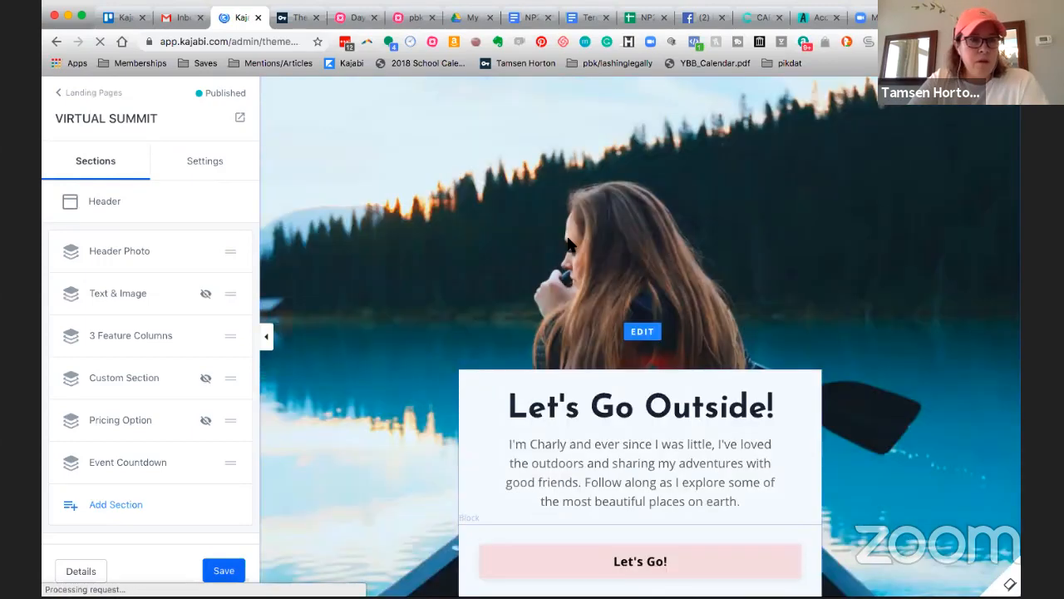
{"action": "scroll", "coordinate": [569, 243], "scroll_direction": "down", "scroll_amount": 4}
{"action": "left_click", "coordinate": [570, 240]}
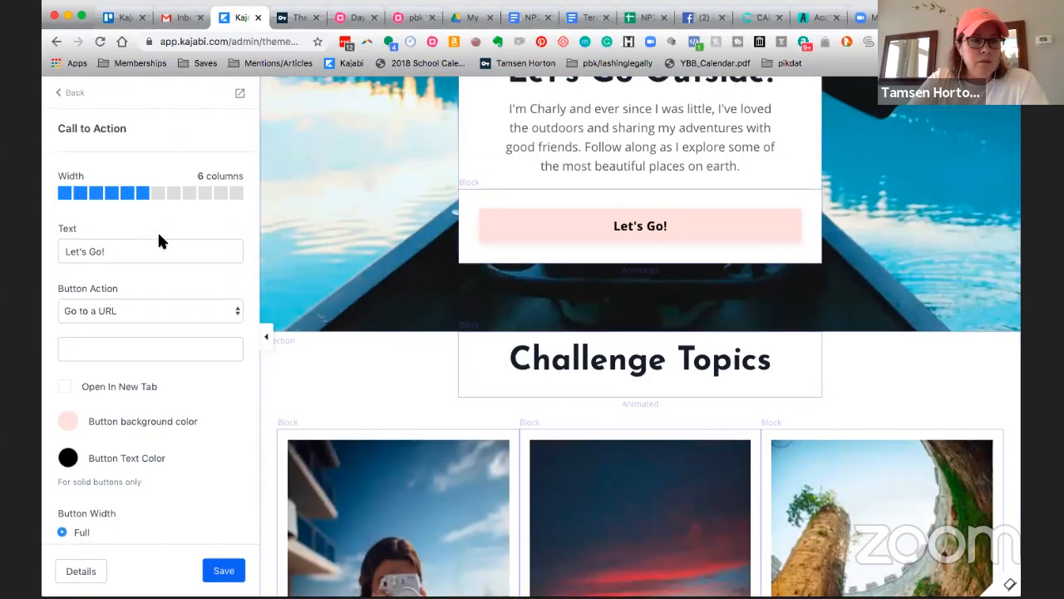
{"action": "scroll", "coordinate": [159, 240], "scroll_direction": "down", "scroll_amount": 5}
{"action": "scroll", "coordinate": [159, 240], "scroll_direction": "up", "scroll_amount": 6}
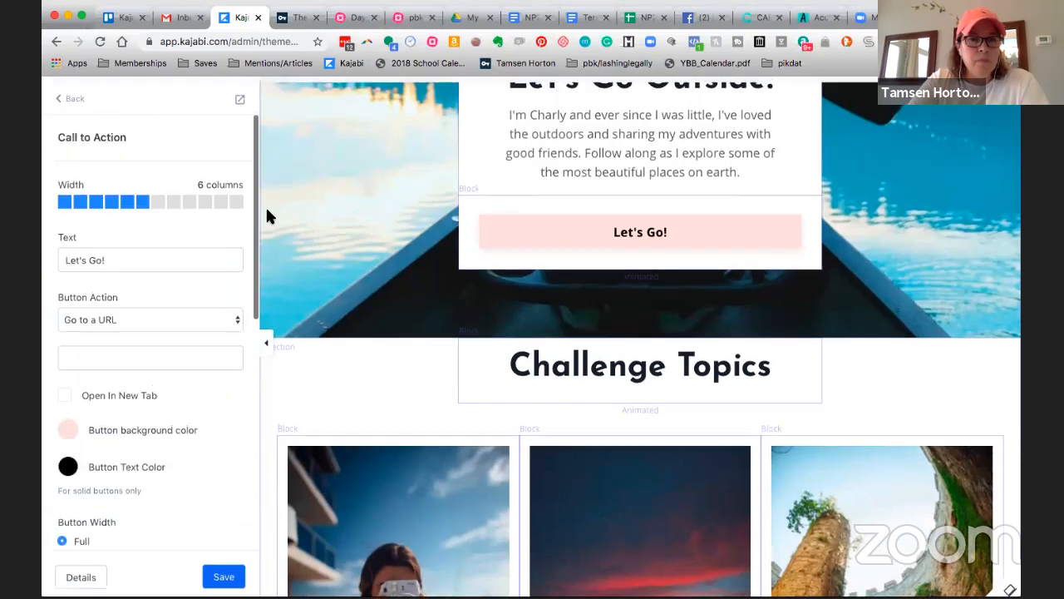
{"action": "left_click", "coordinate": [516, 164]}
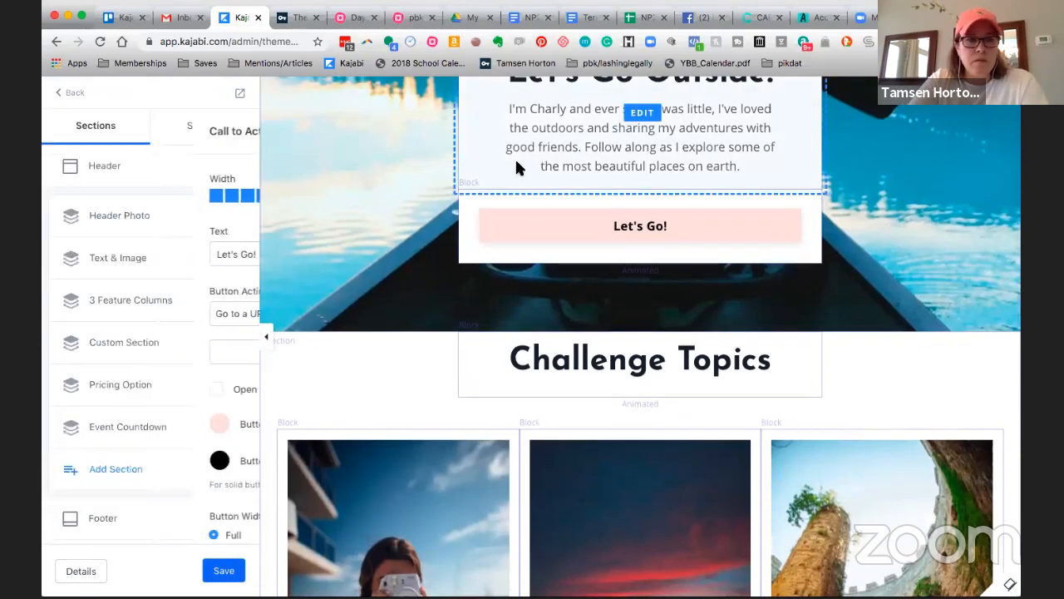
{"action": "scroll", "coordinate": [169, 320], "scroll_direction": "down", "scroll_amount": 6}
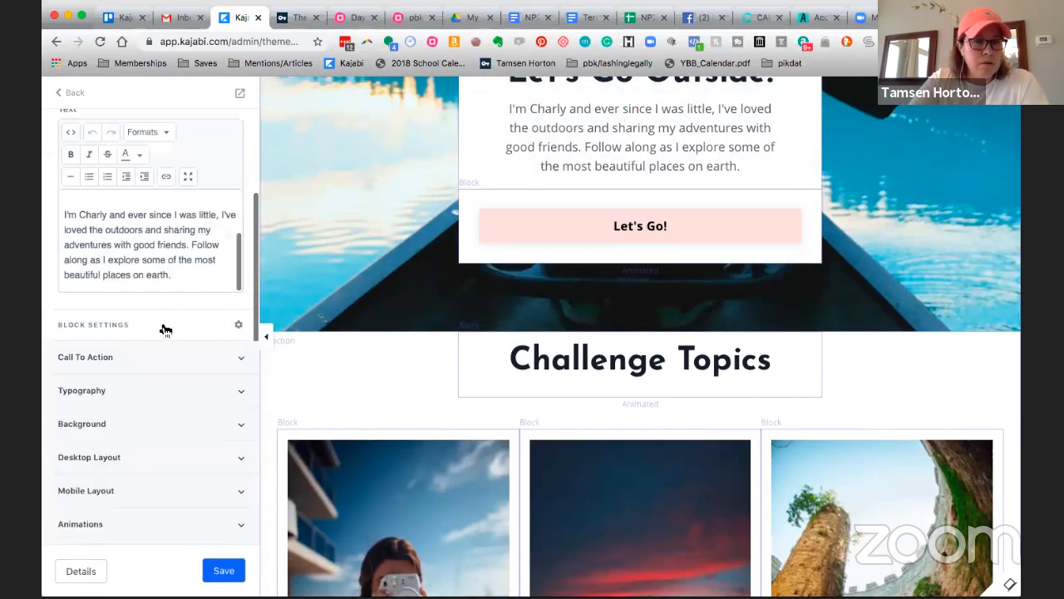
{"action": "scroll", "coordinate": [165, 330], "scroll_direction": "up", "scroll_amount": 6}
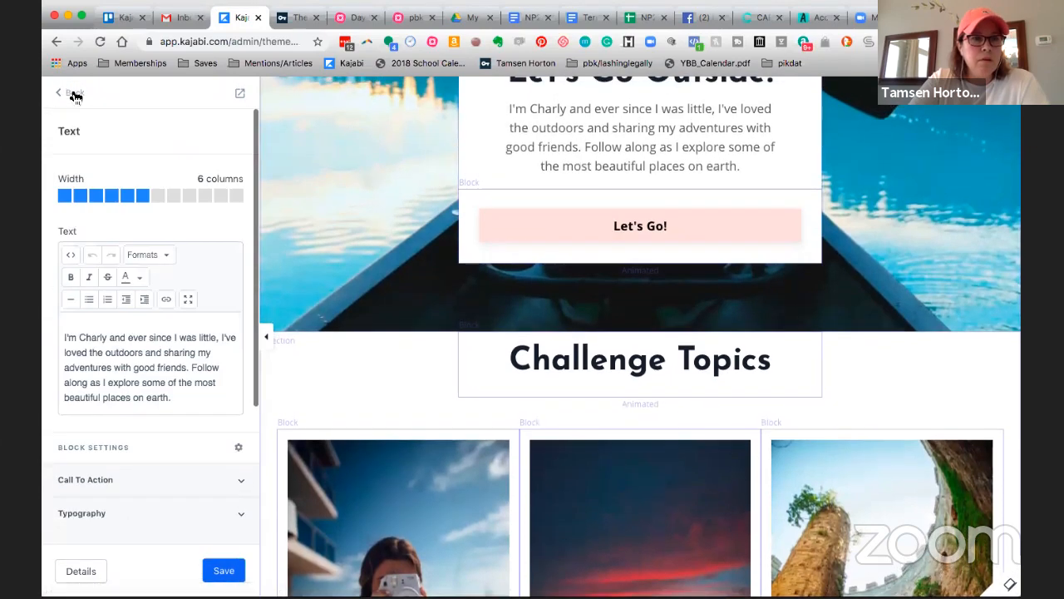
{"action": "left_click", "coordinate": [73, 92]}
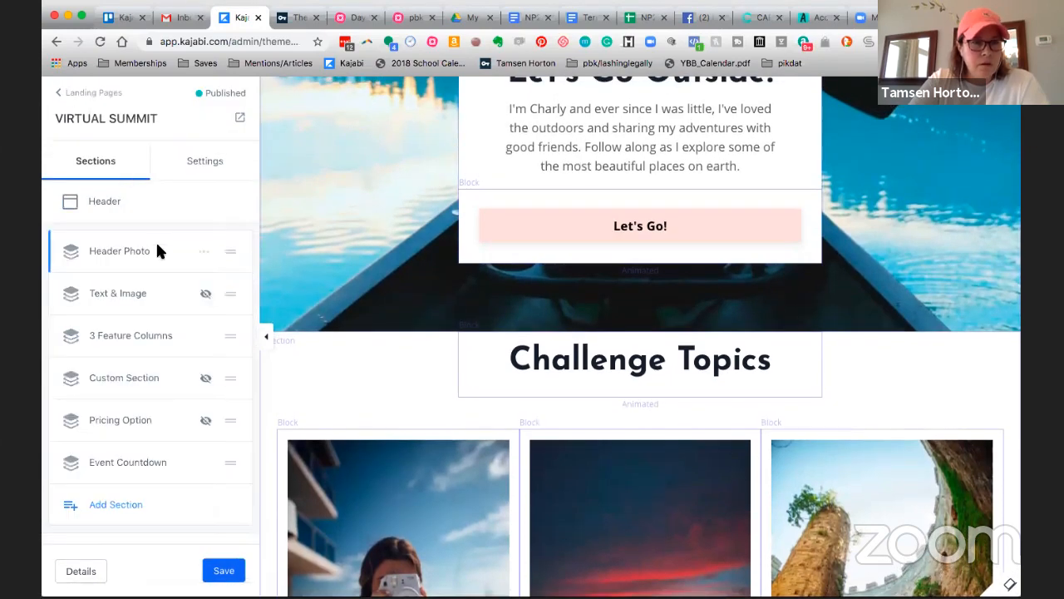
Search the section library for "OPT" and add an Opt-in Form section to the landing page
{"action": "scroll", "coordinate": [158, 245], "scroll_direction": "down", "scroll_amount": 1}
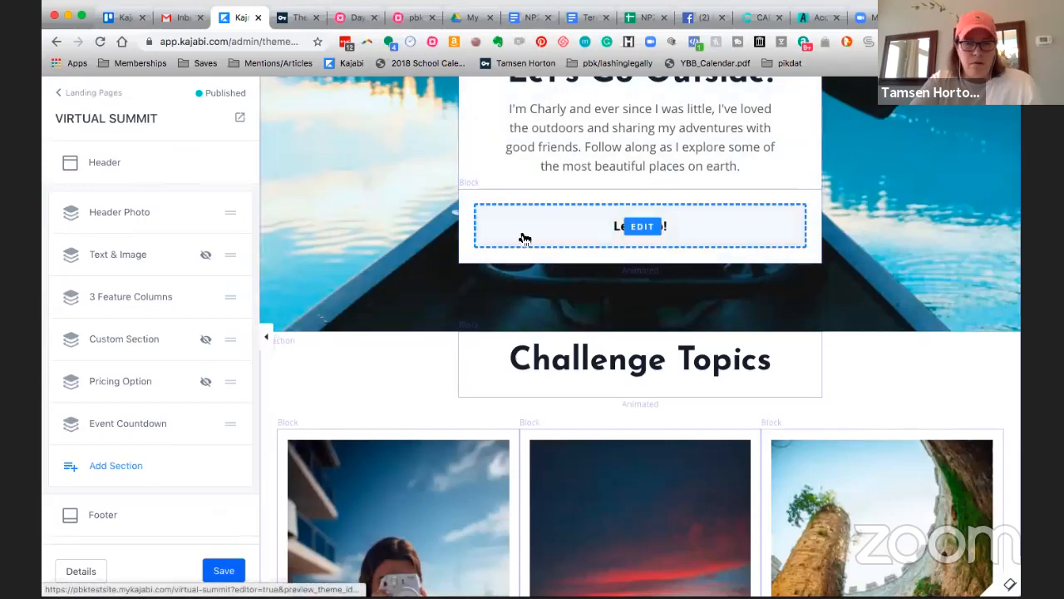
{"action": "scroll", "coordinate": [158, 320], "scroll_direction": "down", "scroll_amount": 1}
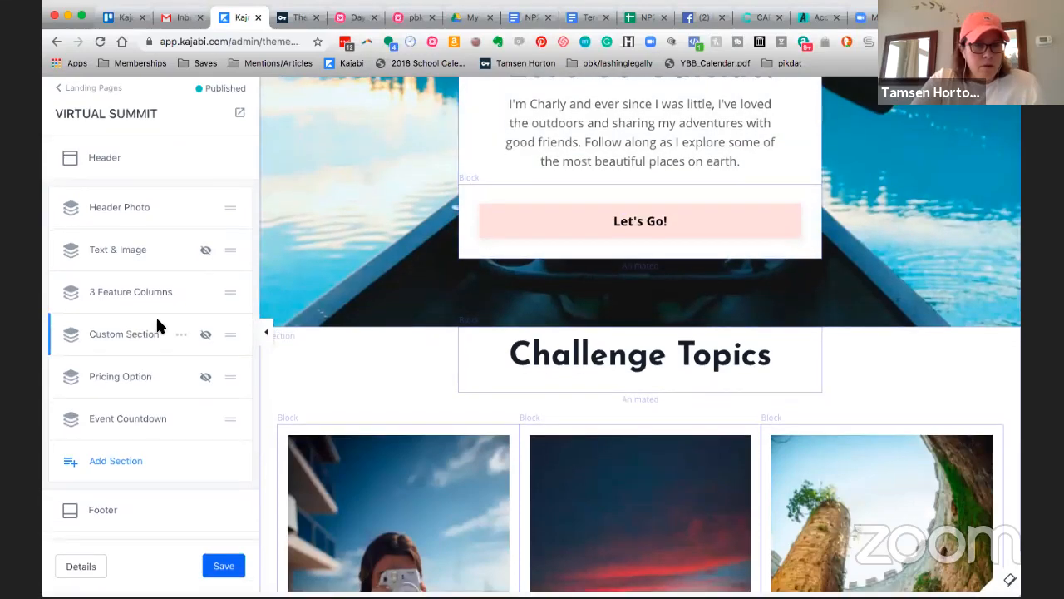
{"action": "left_click", "coordinate": [125, 466]}
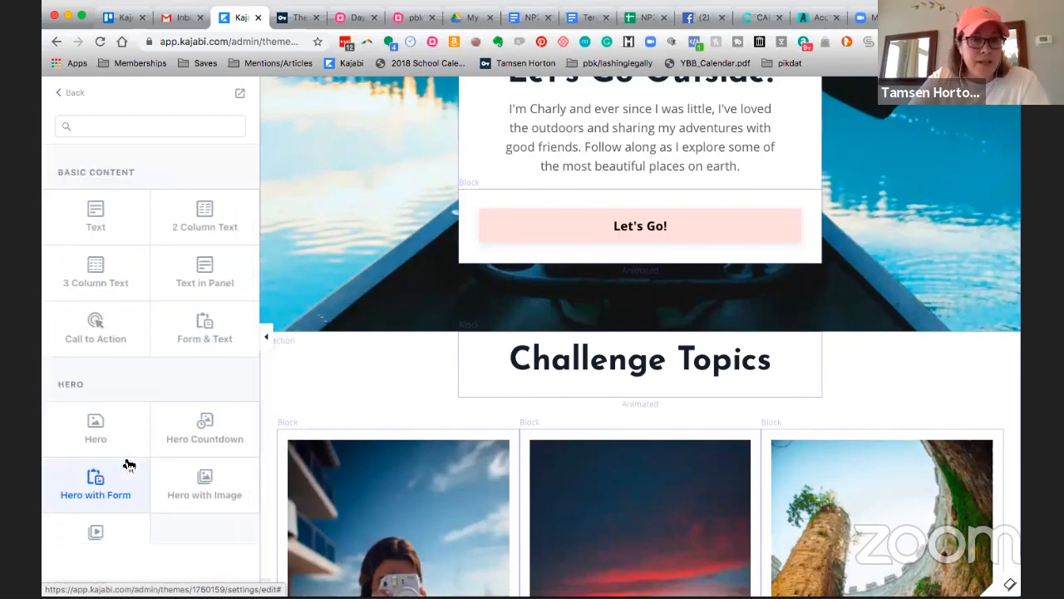
{"action": "left_click", "coordinate": [135, 444]}
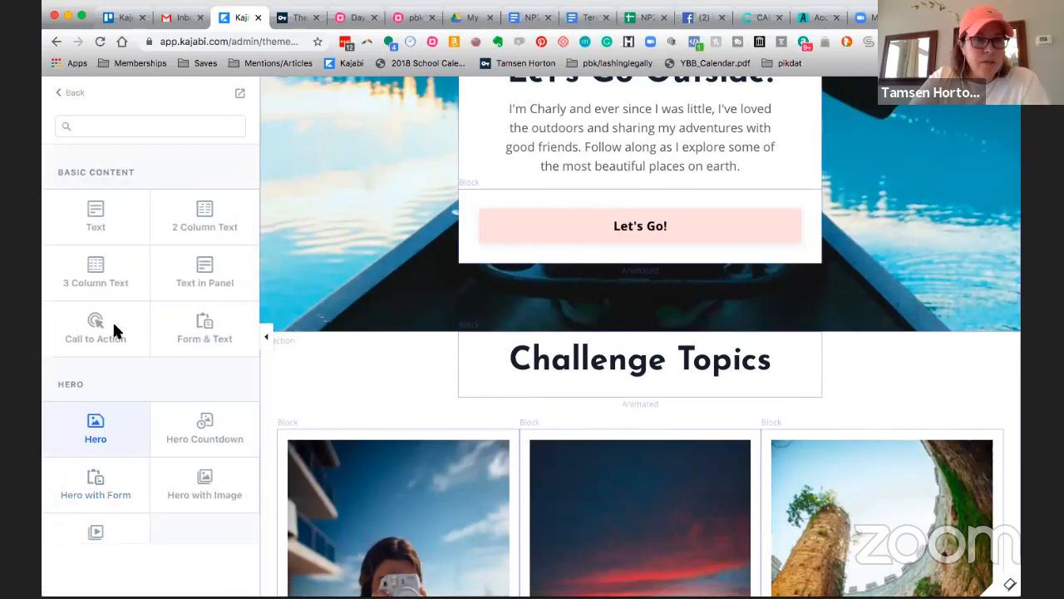
{"action": "left_click", "coordinate": [104, 127]}
{"action": "type", "text": "OPTI"}
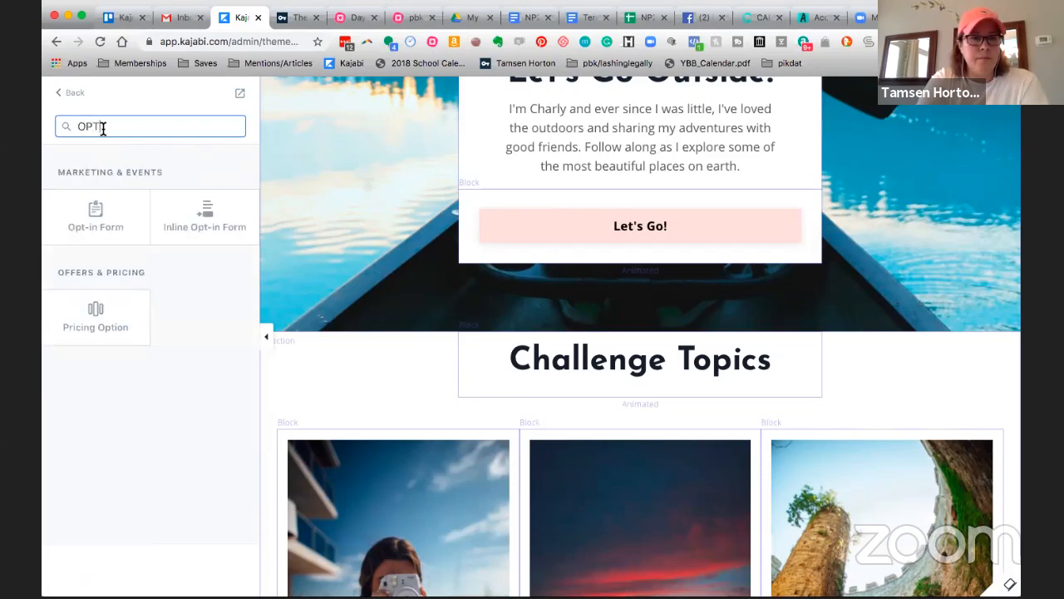
{"action": "left_click", "coordinate": [109, 227]}
{"action": "left_click", "coordinate": [108, 227]}
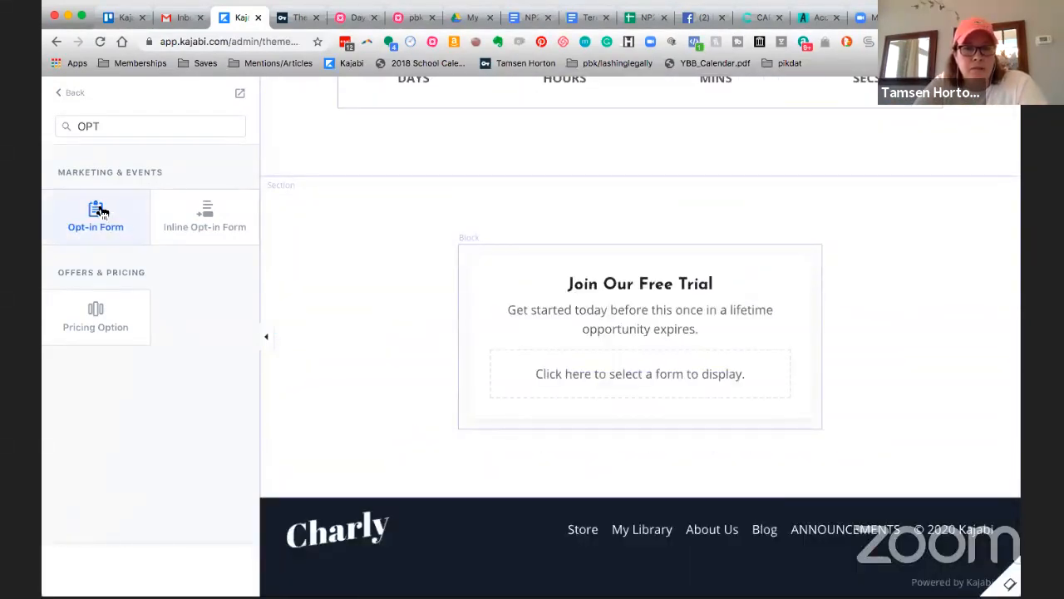
Assign the OPTIN LM VIRTUAL SUMMIT form to the new section's form block
{"action": "left_click", "coordinate": [440, 320]}
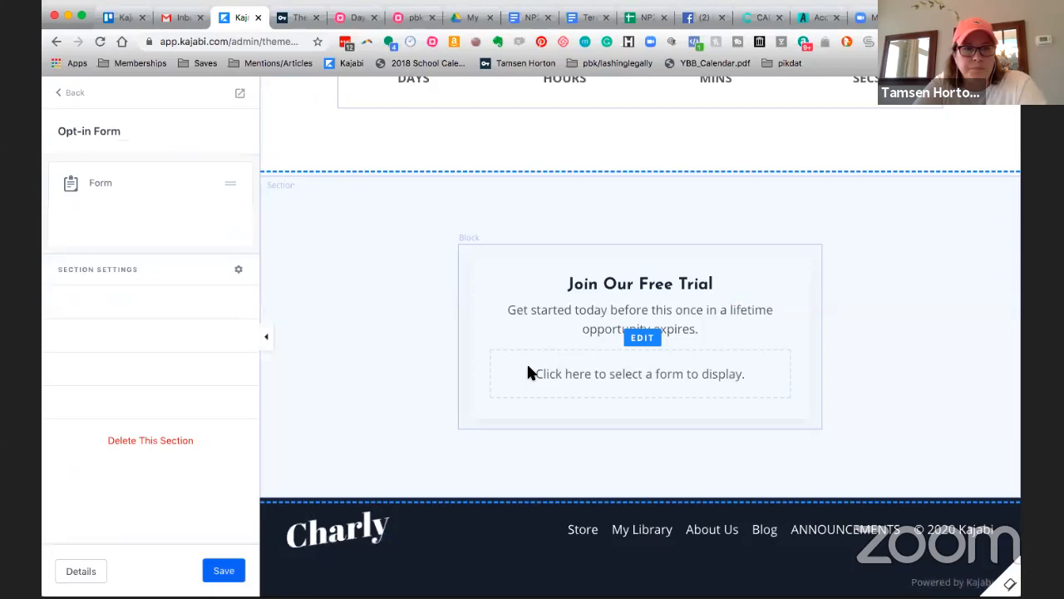
{"action": "left_click", "coordinate": [575, 373]}
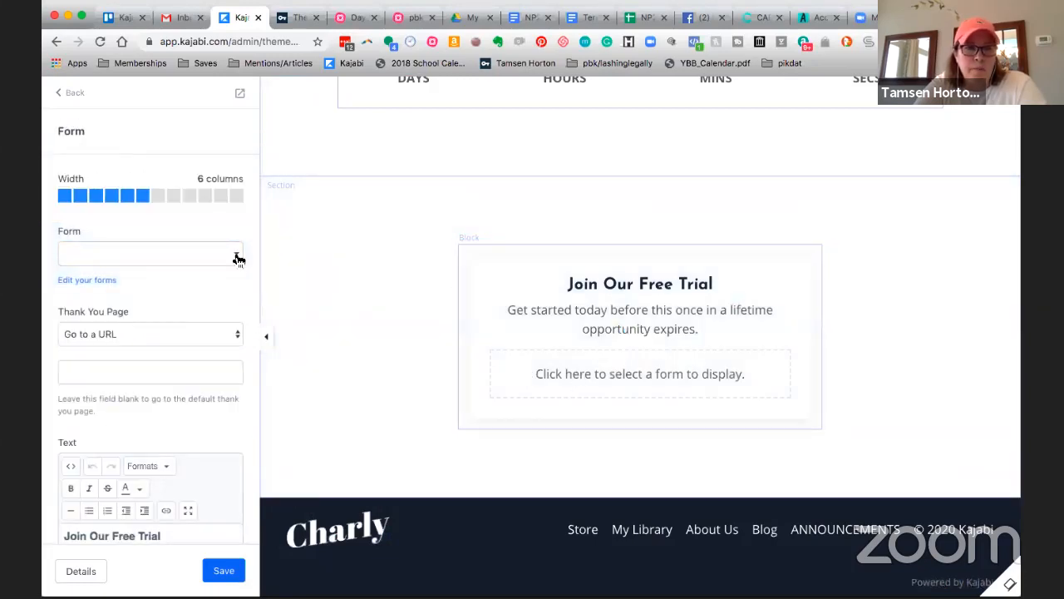
{"action": "left_click", "coordinate": [237, 257]}
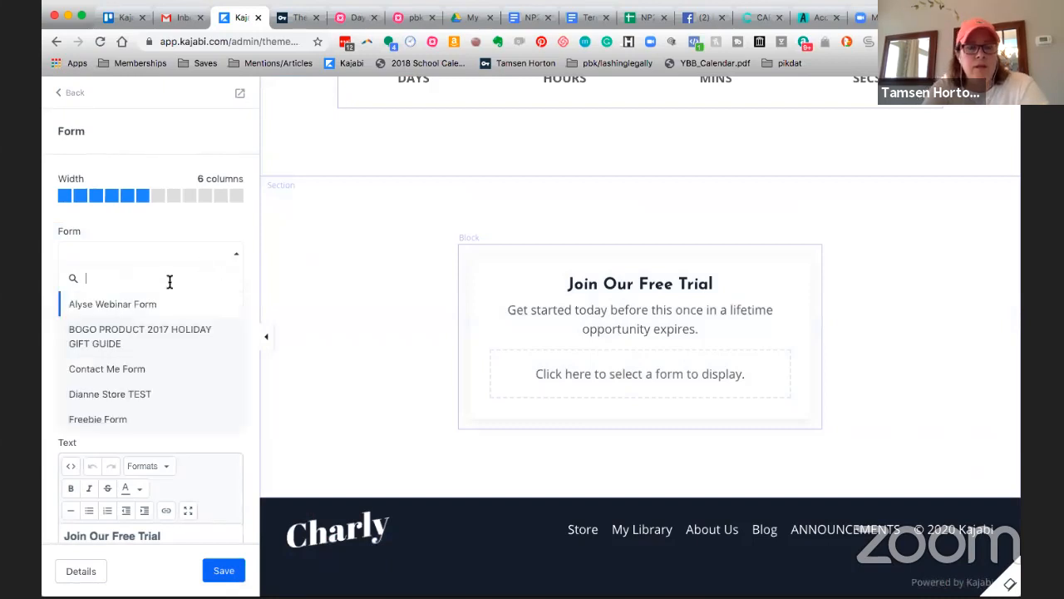
{"action": "type", "text": "VIRTUAL"}
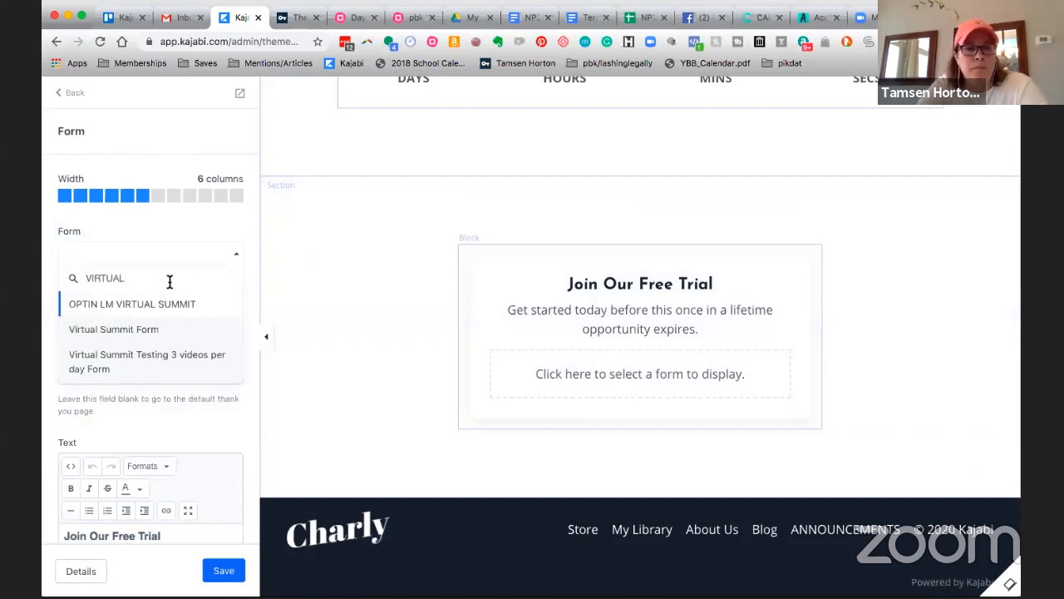
{"action": "left_click", "coordinate": [98, 303]}
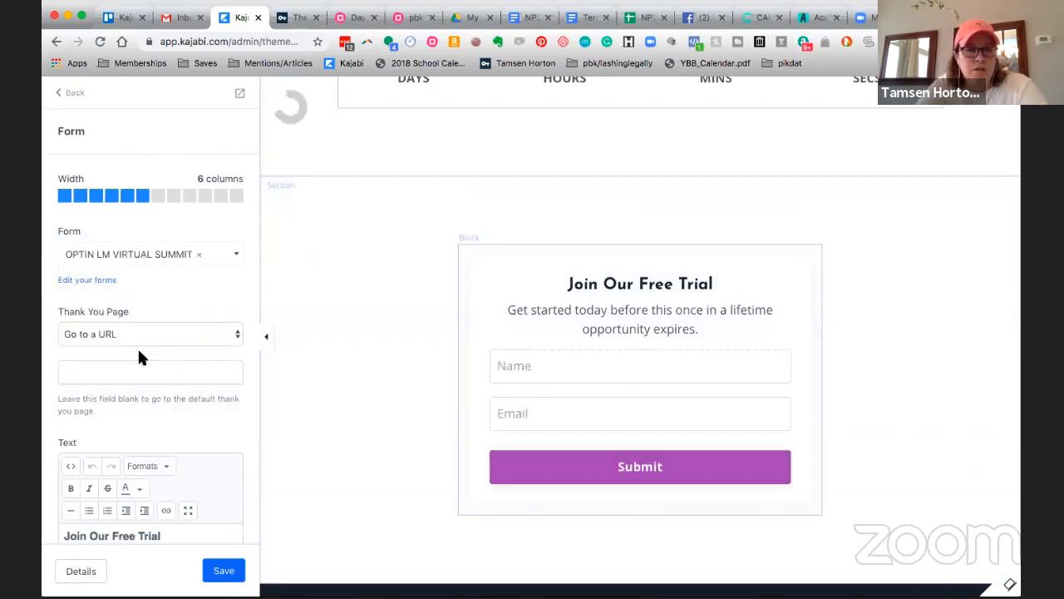
Set the form block's Thank You Page to Go to a Landing Page and save the page
{"action": "scroll", "coordinate": [137, 347], "scroll_direction": "down", "scroll_amount": 2}
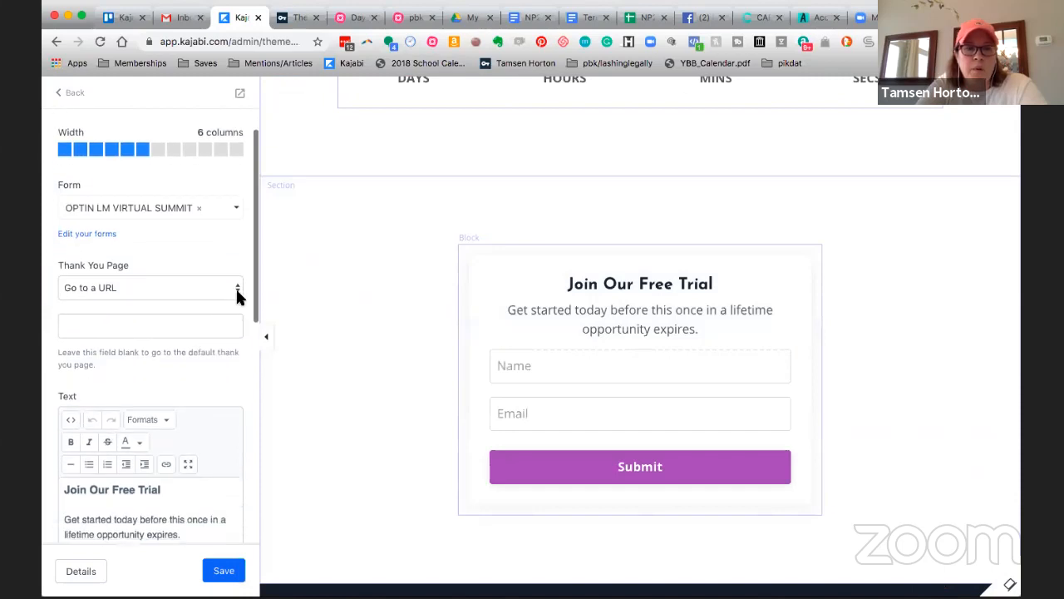
{"action": "left_click", "coordinate": [236, 289]}
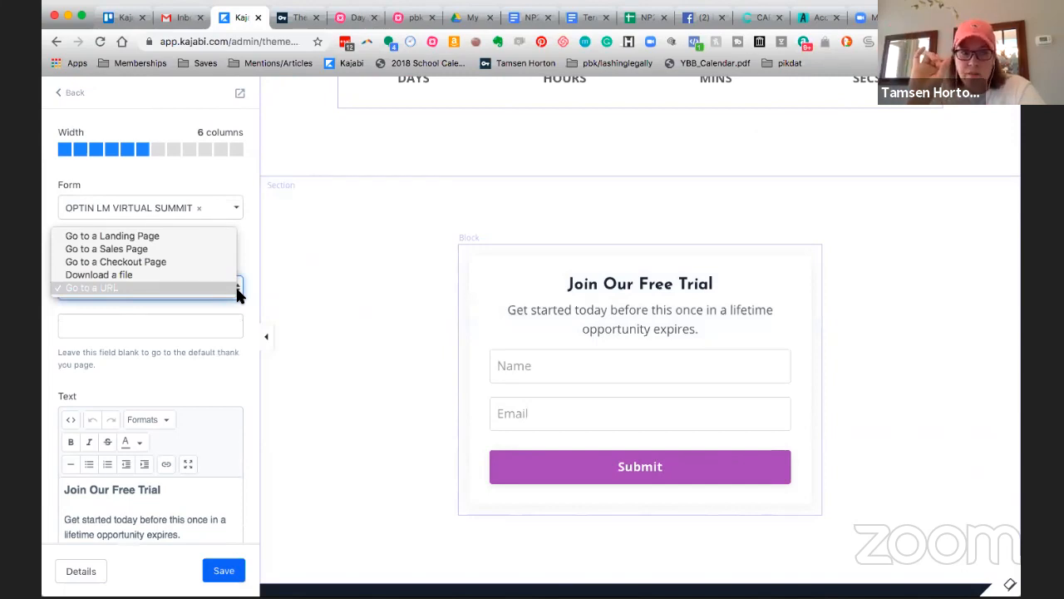
{"action": "left_click", "coordinate": [179, 229]}
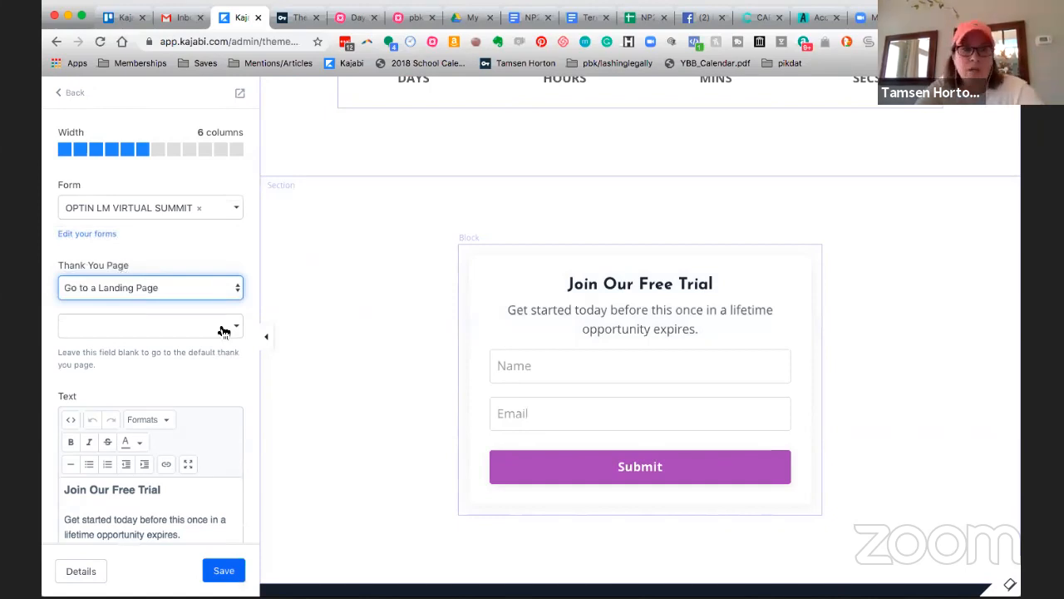
{"action": "scroll", "coordinate": [221, 330], "scroll_direction": "down", "scroll_amount": 2}
{"action": "scroll", "coordinate": [221, 330], "scroll_direction": "down", "scroll_amount": 10}
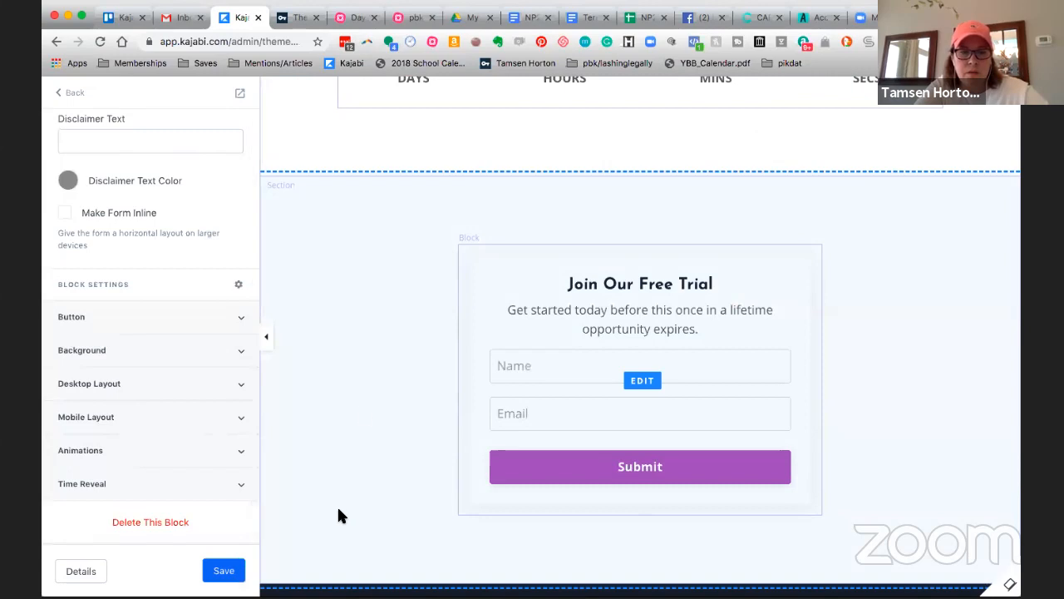
{"action": "left_click", "coordinate": [227, 572]}
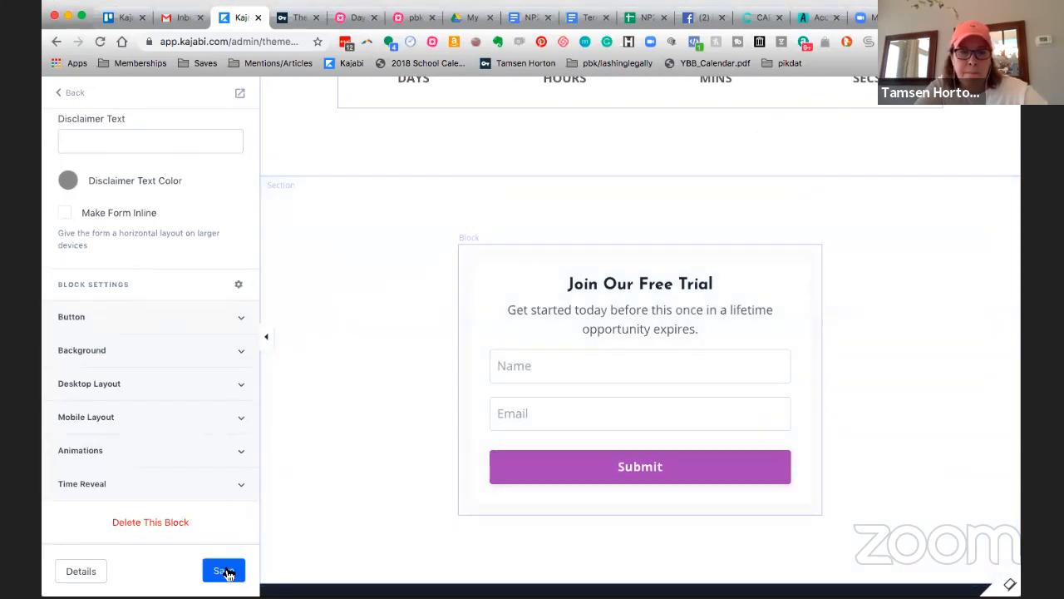
{"action": "left_click", "coordinate": [227, 571]}
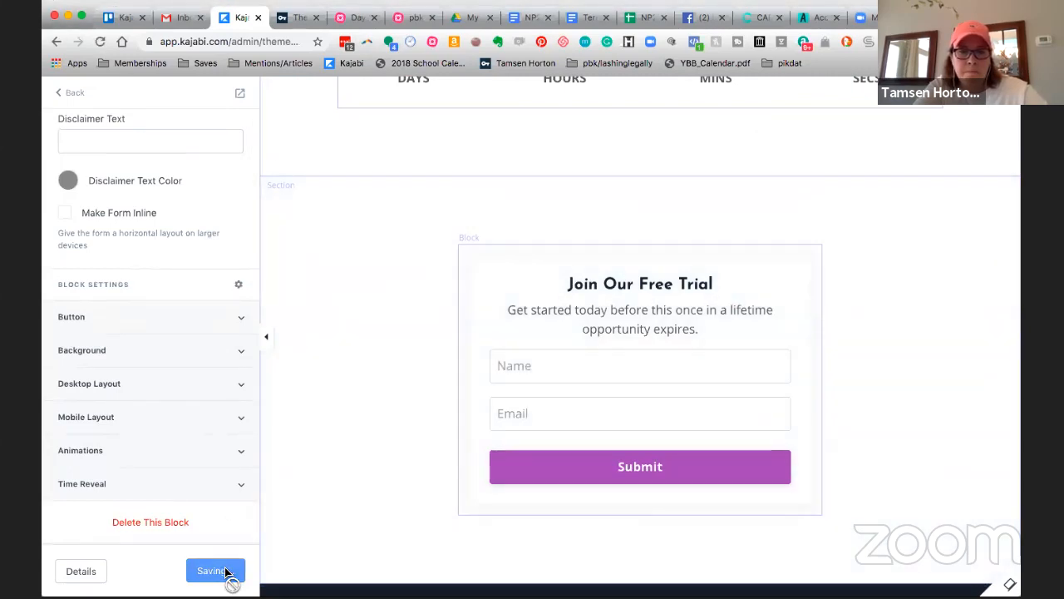